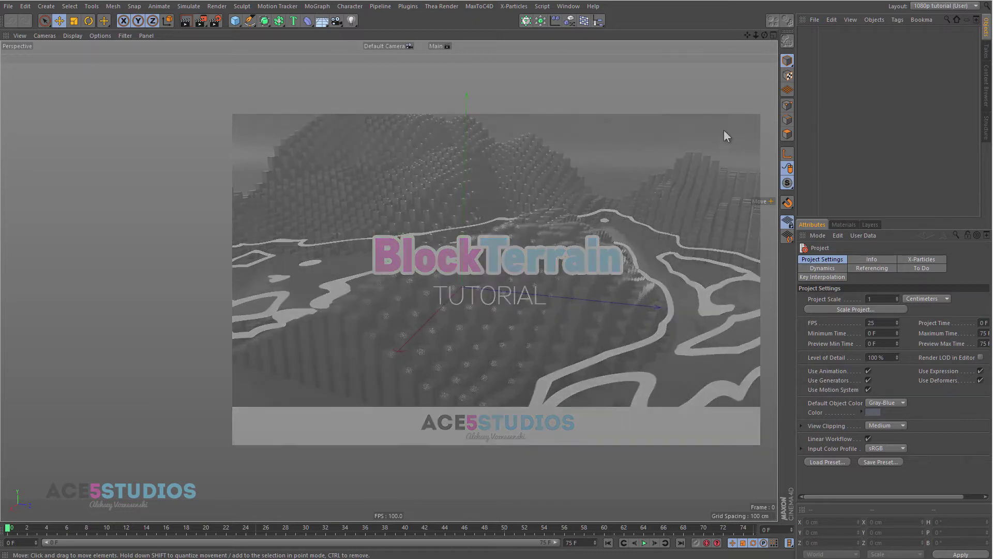
Step: Examine the reference screenshot of the film's block terrain, moving its viewer window in and back out of the workspace
{"action": "left_click_drag", "start_coordinate": [992, 0], "coordinate": [473, 103]}
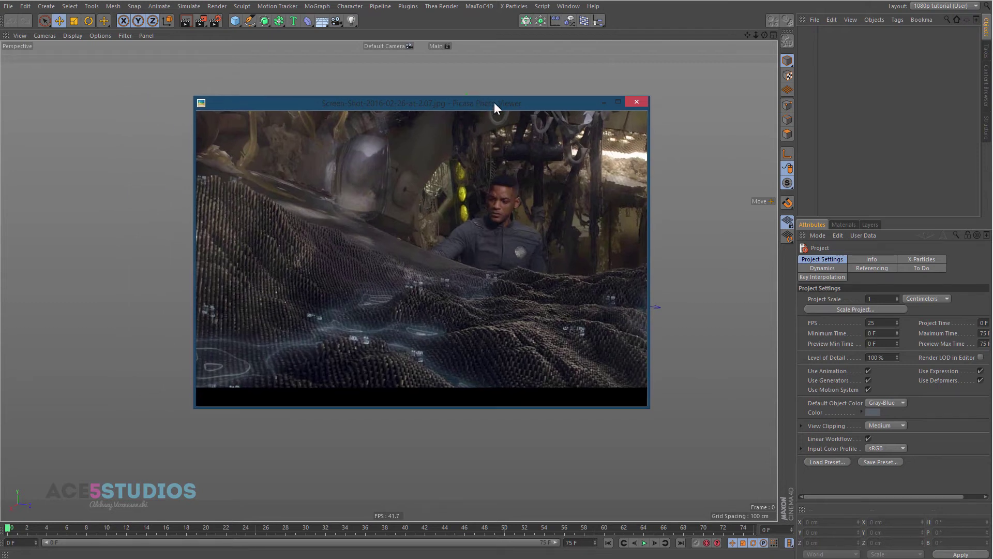
{"action": "left_click_drag", "start_coordinate": [494, 103], "coordinate": [992, 0]}
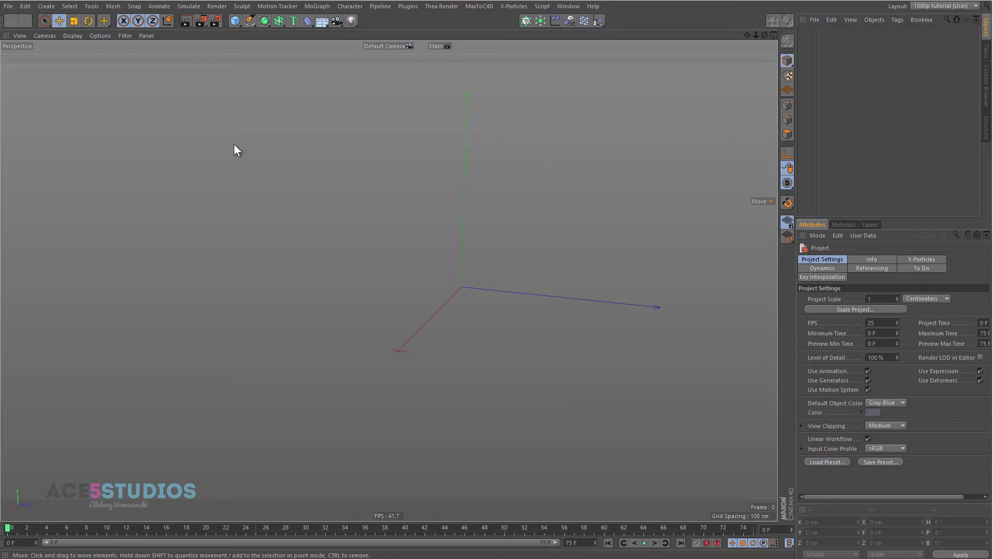
Step: Add a plane primitive and set both its width segments and height segments to 50
{"action": "left_click", "coordinate": [233, 21]}
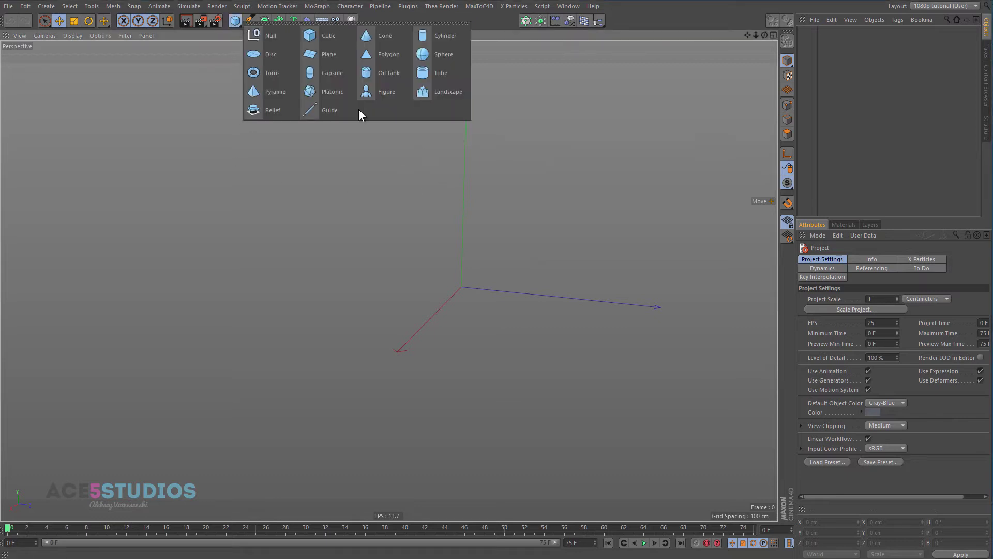
{"action": "left_click", "coordinate": [338, 50]}
{"action": "left_click_drag", "start_coordinate": [495, 339], "coordinate": [516, 339], "text": "alt"}
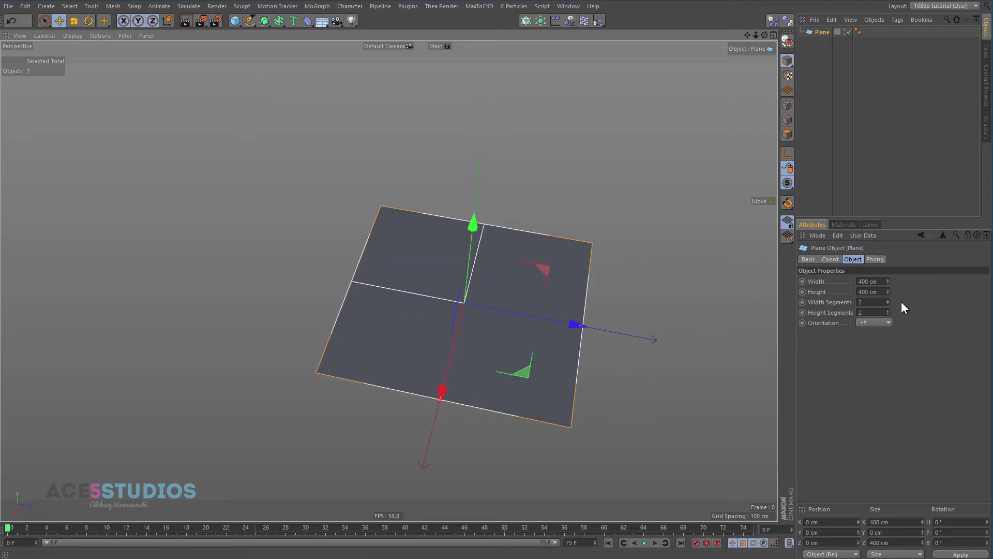
{"action": "left_click", "coordinate": [876, 302]}
{"action": "type", "text": "50"}
{"action": "double_click", "coordinate": [865, 313]}
{"action": "type", "text": "50"}
{"action": "key", "text": "Return"}
{"action": "left_click_drag", "start_coordinate": [466, 328], "coordinate": [476, 288], "text": "alt"}
Step: Add a cube and resize it into a thin bar across the plane, about 28 × 9 × 410 cm
{"action": "left_click", "coordinate": [235, 22]}
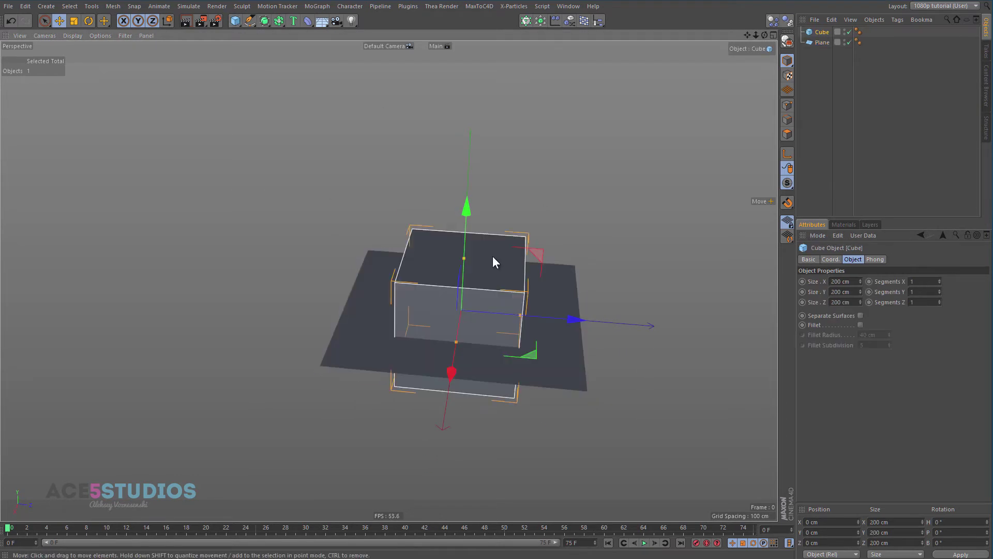
{"action": "left_click_drag", "start_coordinate": [465, 258], "coordinate": [582, 321]}
{"action": "key", "text": "ctrl+z"}
{"action": "left_click_drag", "start_coordinate": [490, 346], "coordinate": [495, 319], "text": "alt"}
{"action": "right_click_drag", "start_coordinate": [506, 319], "coordinate": [554, 296], "text": "alt"}
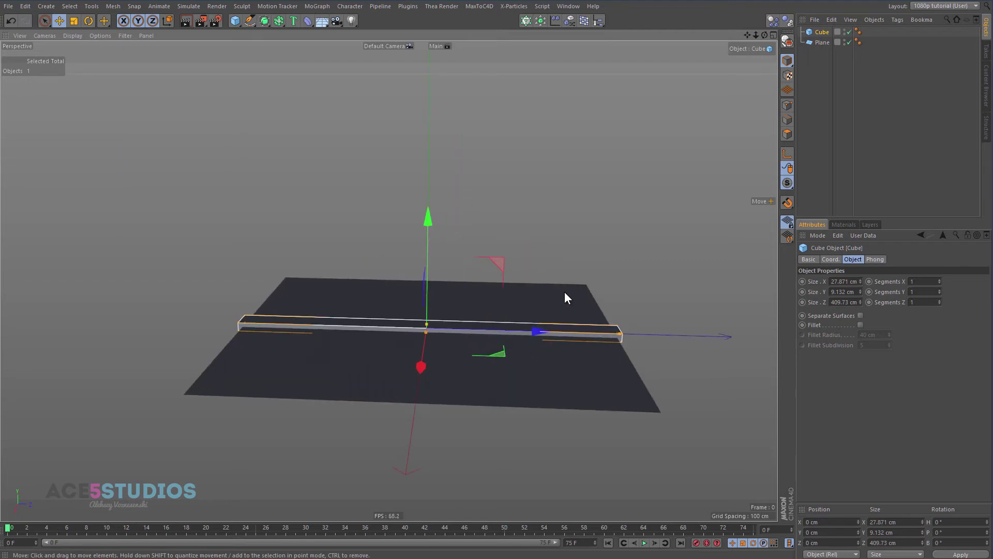
{"action": "left_click", "coordinate": [574, 272]}
{"action": "left_click_drag", "start_coordinate": [539, 319], "coordinate": [231, 366], "text": "alt"}
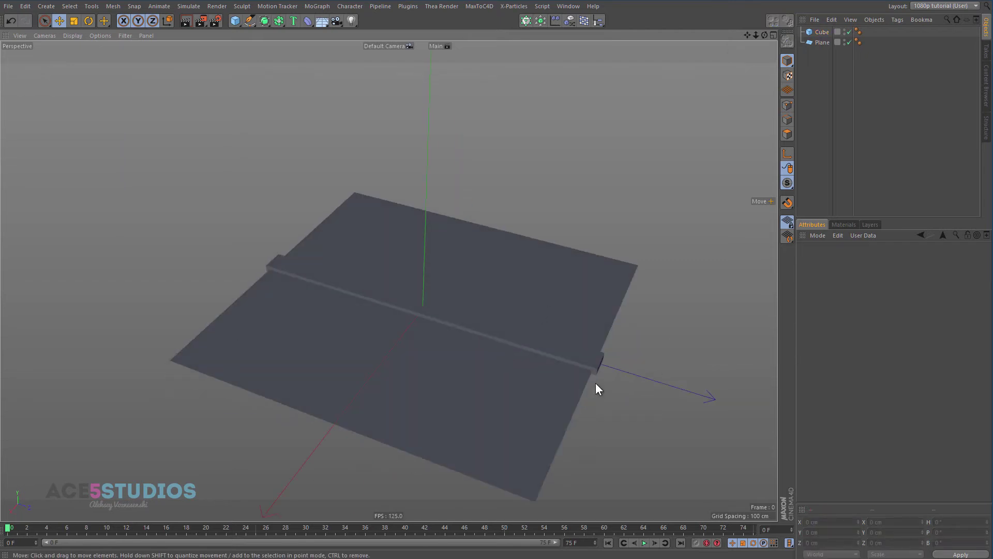
Step: Create a material with a Gradient shader as its color texture and apply it to the plane
{"action": "left_click", "coordinate": [552, 252]}
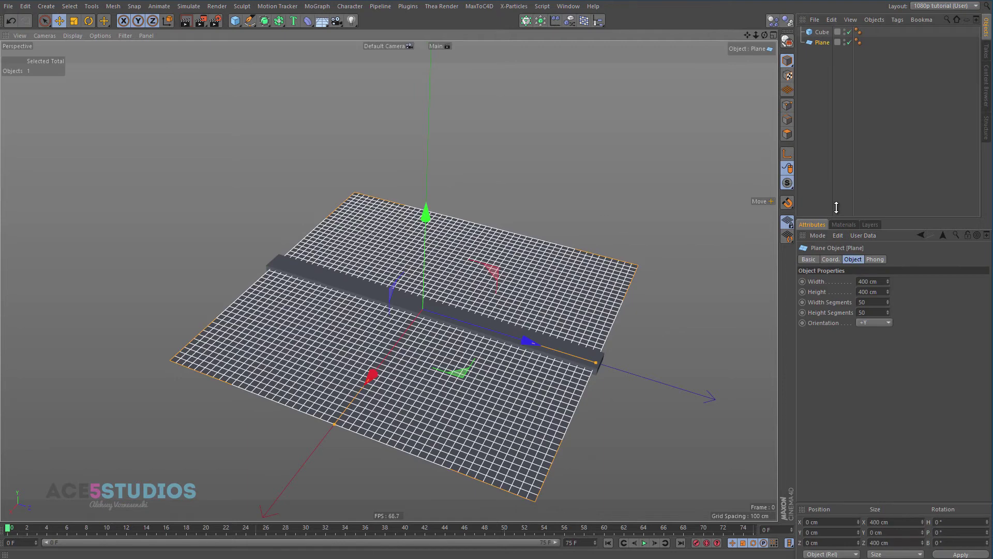
{"action": "left_click", "coordinate": [843, 225]}
{"action": "double_click", "coordinate": [854, 305]}
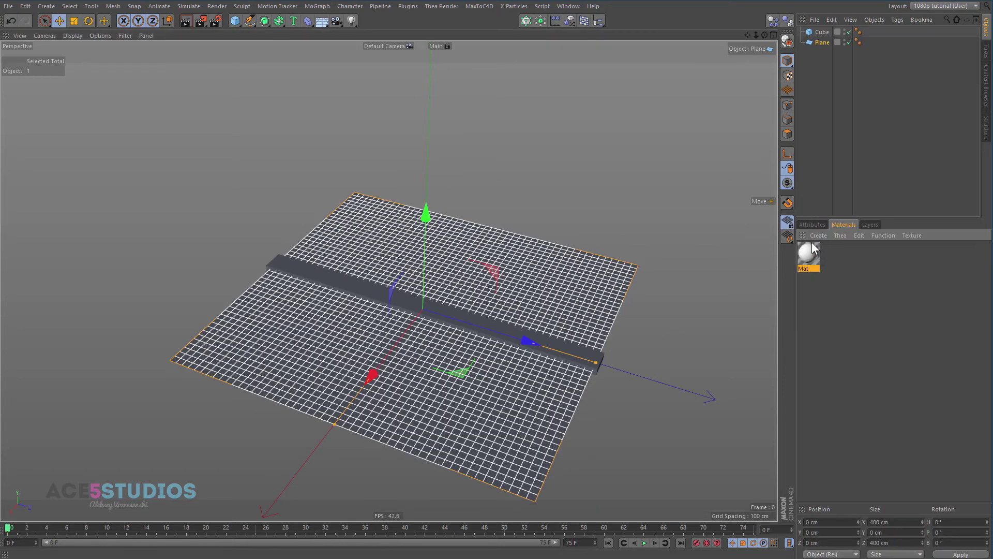
{"action": "left_click", "coordinate": [813, 224]}
{"action": "left_click", "coordinate": [852, 421]}
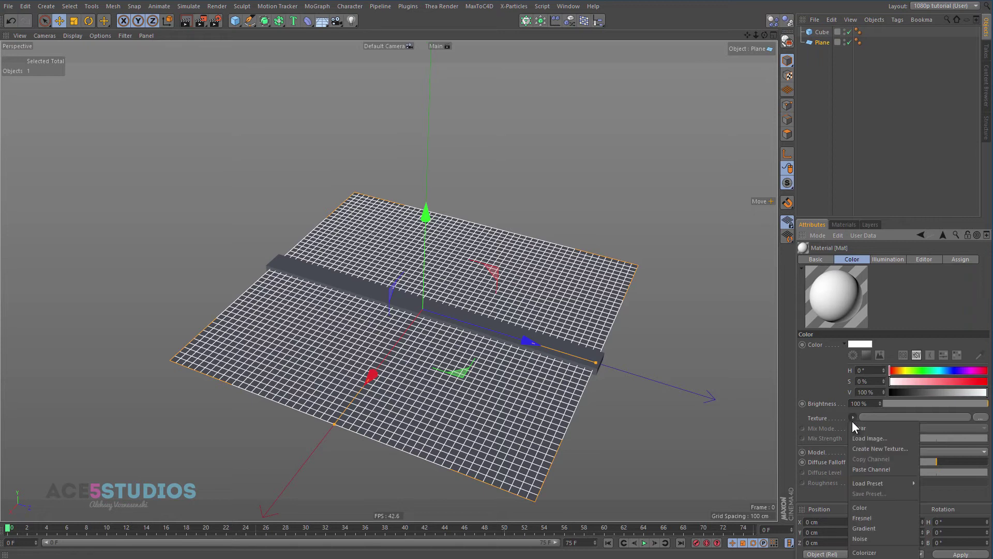
{"action": "left_click", "coordinate": [903, 533]}
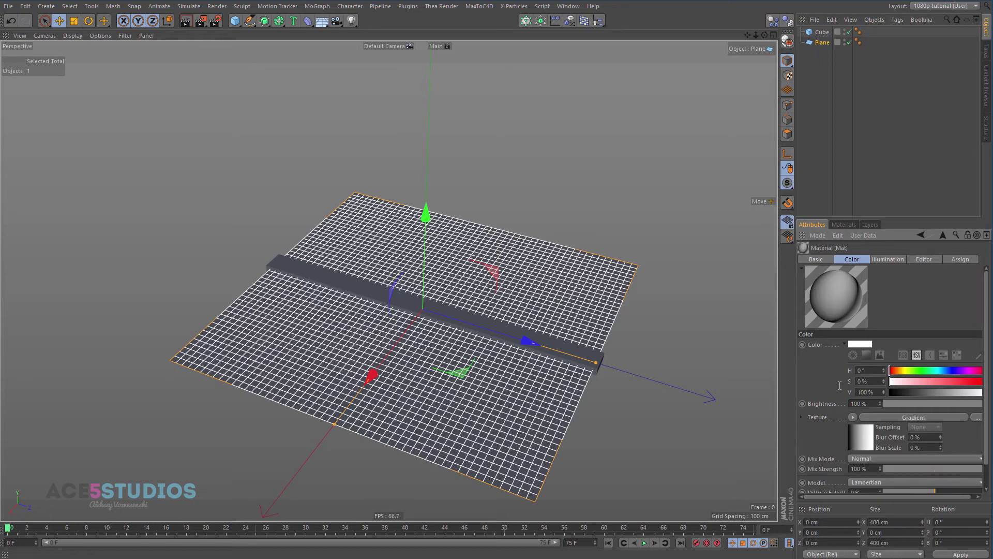
{"action": "left_click_drag", "start_coordinate": [864, 439], "coordinate": [819, 45]}
Step: Rotate the plane to a 90° heading so the gradient runs along the bar's length
{"action": "left_click", "coordinate": [743, 182]}
{"action": "left_click_drag", "start_coordinate": [739, 177], "coordinate": [462, 252], "text": "alt"}
{"action": "left_click", "coordinate": [377, 325]}
{"action": "key", "text": "r"}
{"action": "left_click", "coordinate": [604, 185]}
{"action": "right_click_drag", "start_coordinate": [454, 271], "coordinate": [483, 256], "text": "alt"}
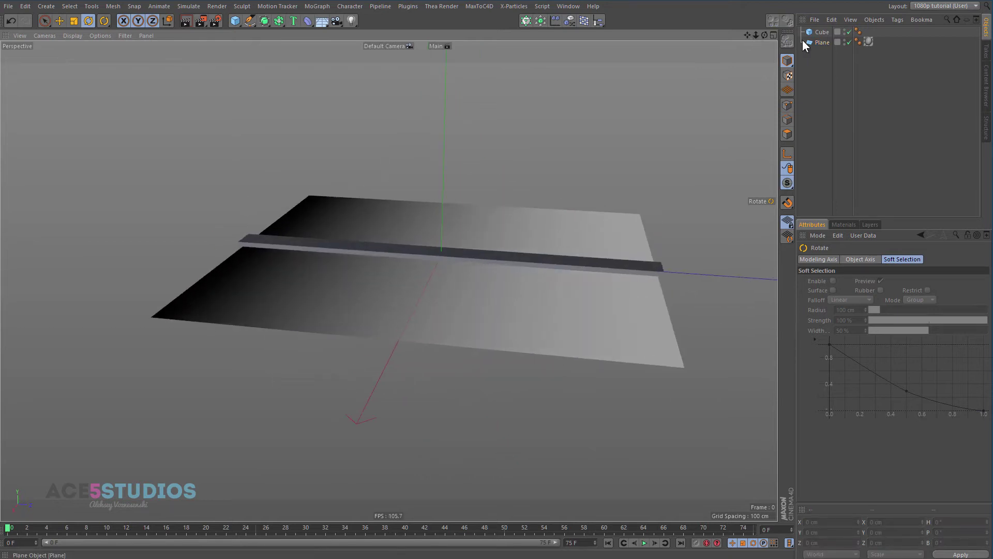
Step: Add a Displacer under the plane, set its shading channel to Color and link the plane's texture tag
{"action": "left_click", "coordinate": [820, 42]}
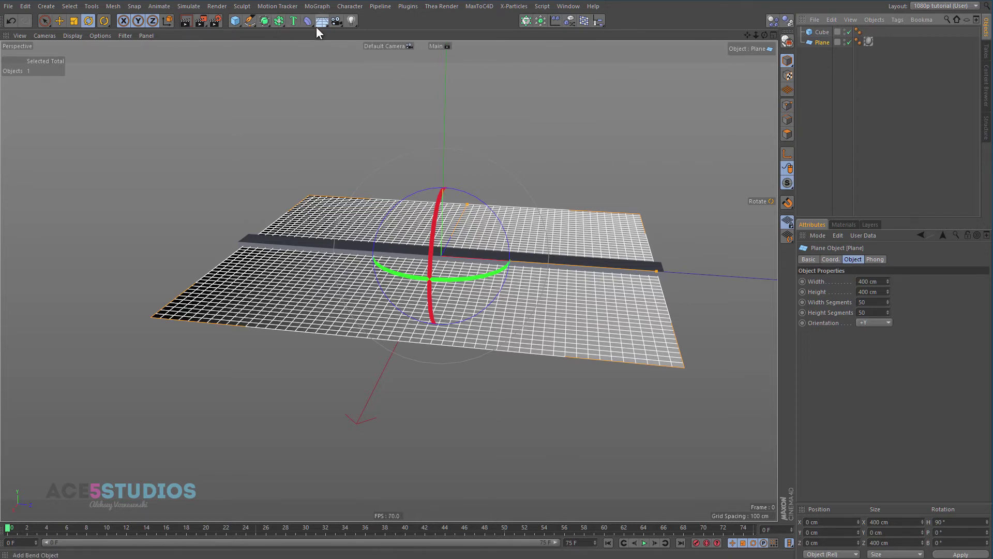
{"action": "left_click_drag", "start_coordinate": [311, 23], "coordinate": [339, 145]}
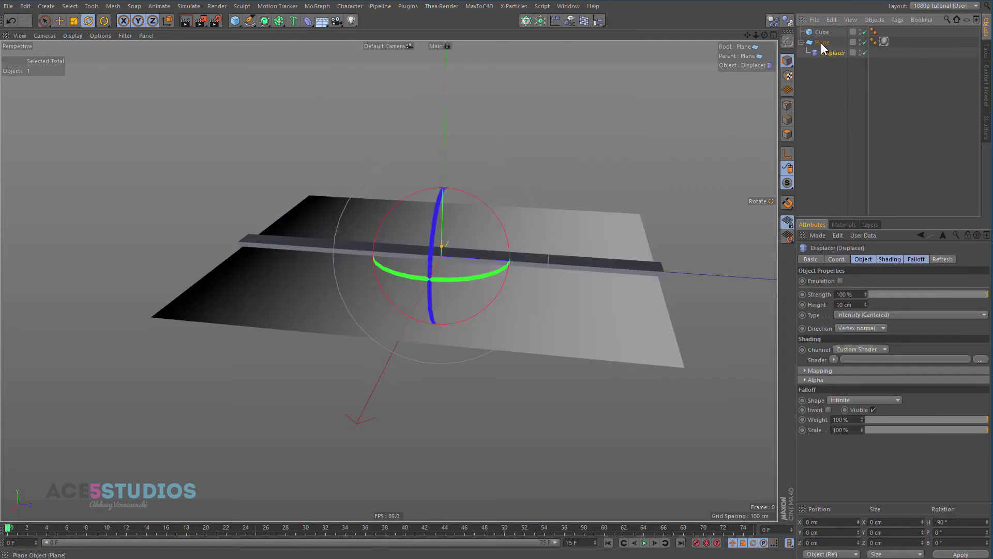
{"action": "left_click", "coordinate": [868, 348]}
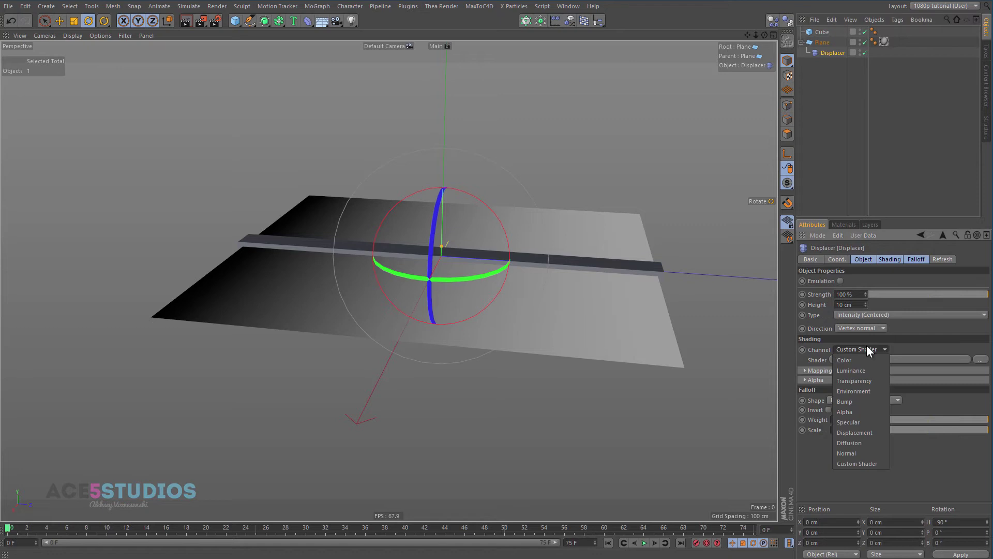
{"action": "left_click", "coordinate": [862, 361]}
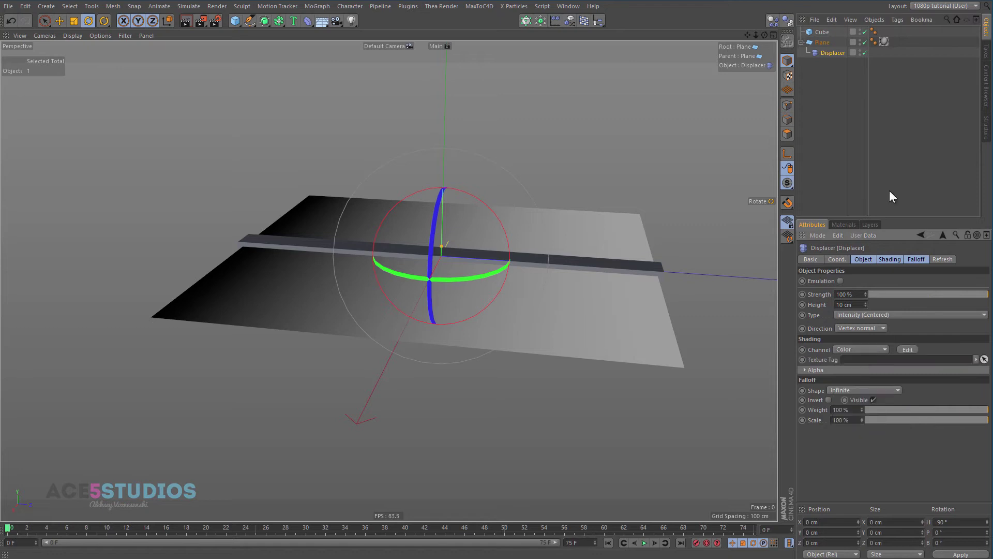
{"action": "left_click_drag", "start_coordinate": [884, 41], "coordinate": [877, 362]}
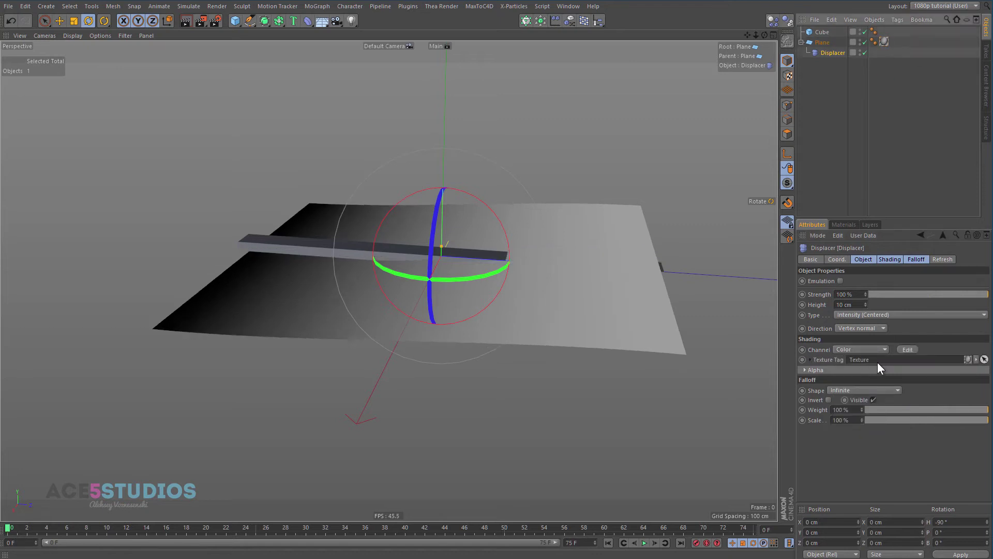
Step: Set the Displacer's height to 57 cm
{"action": "left_click_drag", "start_coordinate": [416, 259], "coordinate": [460, 252], "text": "alt"}
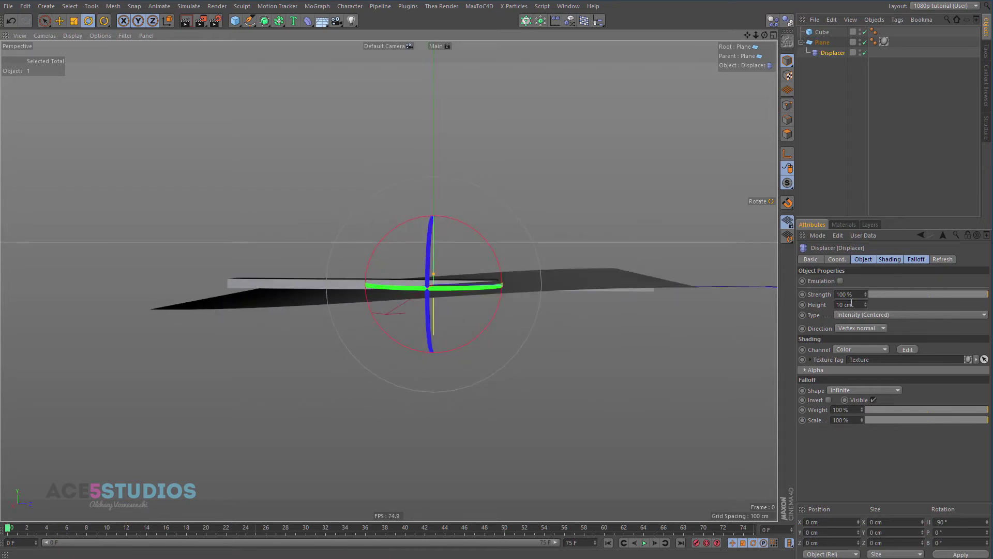
{"action": "left_click_drag", "start_coordinate": [865, 306], "coordinate": [865, 306]}
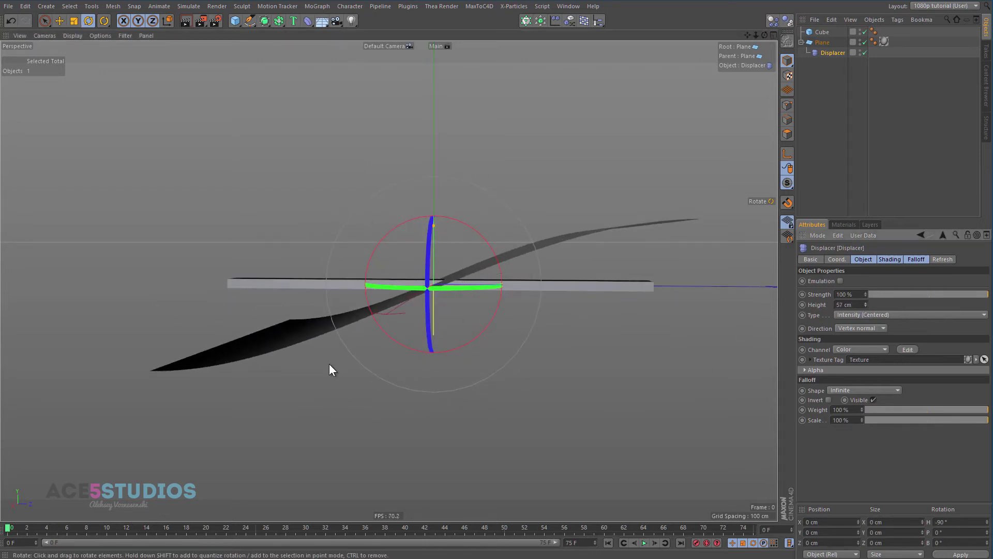
{"action": "left_click_drag", "start_coordinate": [265, 291], "coordinate": [265, 293], "text": "alt"}
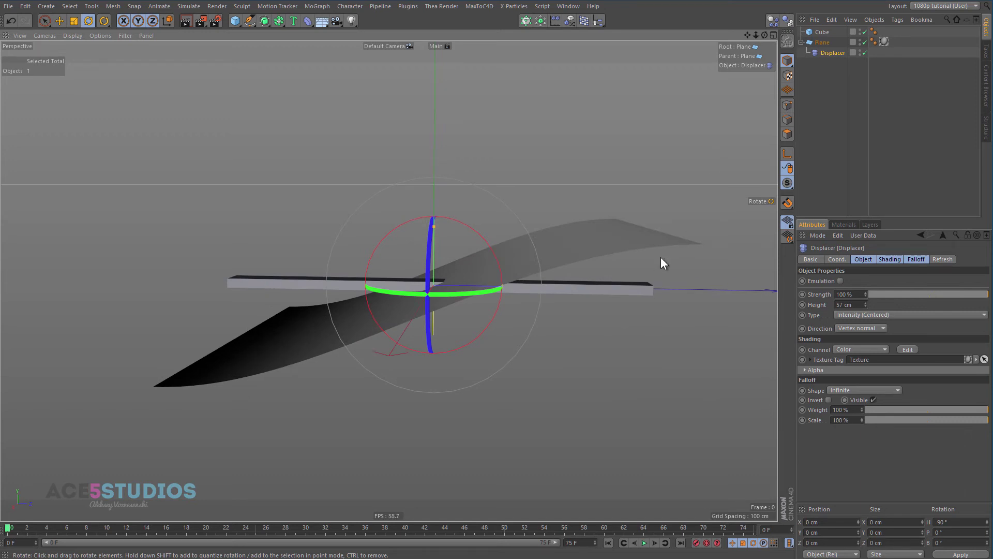
Step: Open the Gradient shader of the plane's material and expand the gradient's knot settings
{"action": "left_click", "coordinate": [885, 40]}
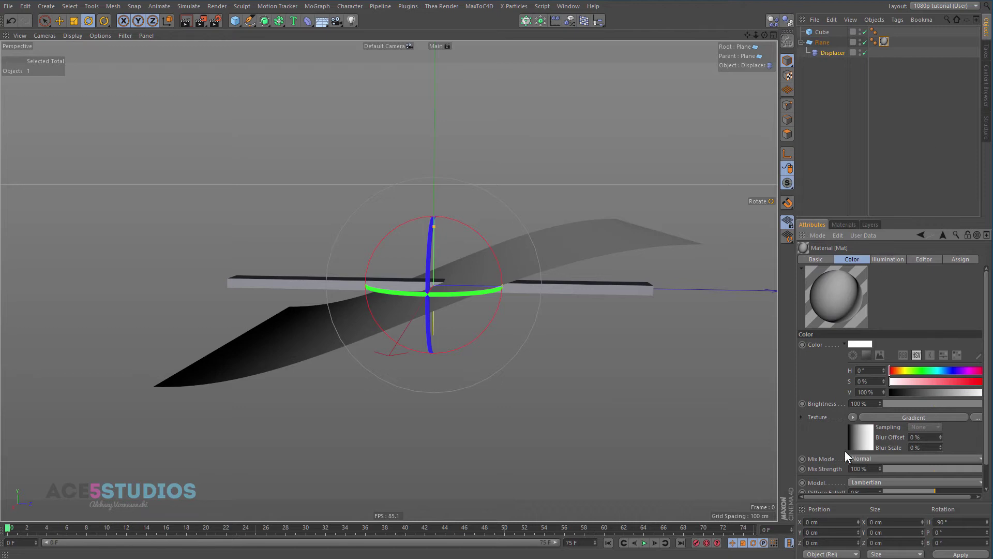
{"action": "left_click", "coordinate": [868, 432]}
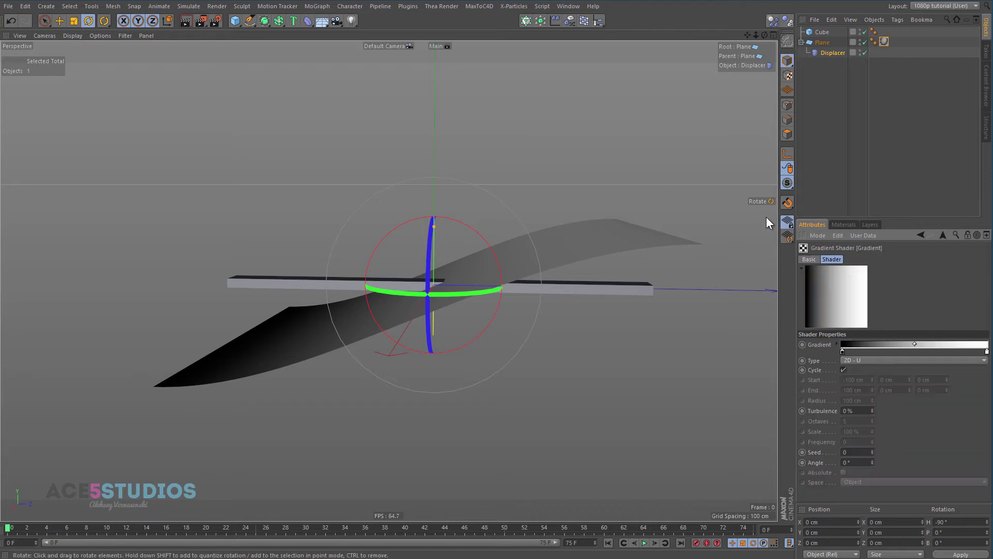
{"action": "left_click", "coordinate": [837, 344]}
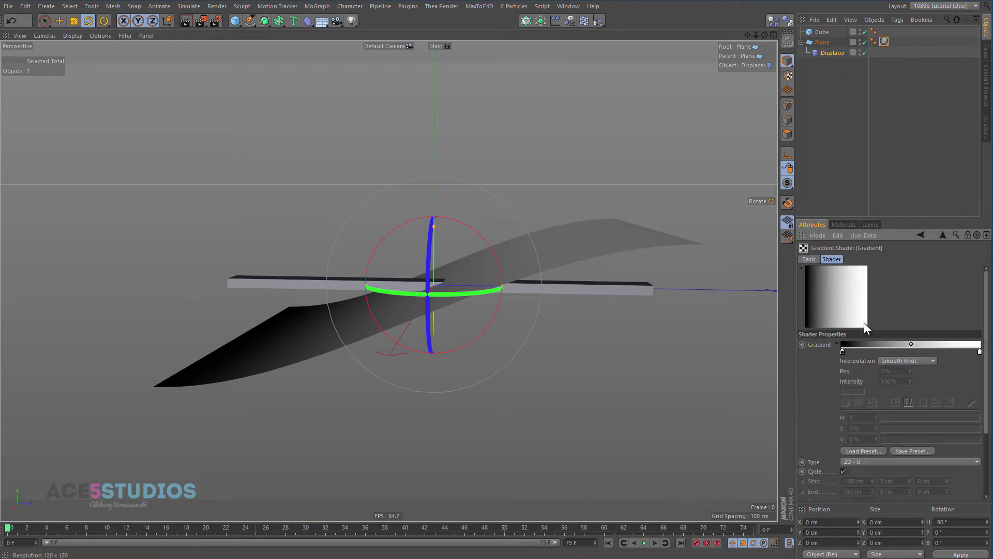
Step: Try the gradient's Linear, Cubic Bias and Smooth Knot interpolations, ending on Linear, to compare their effect on the displaced plane
{"action": "left_click", "coordinate": [900, 360]}
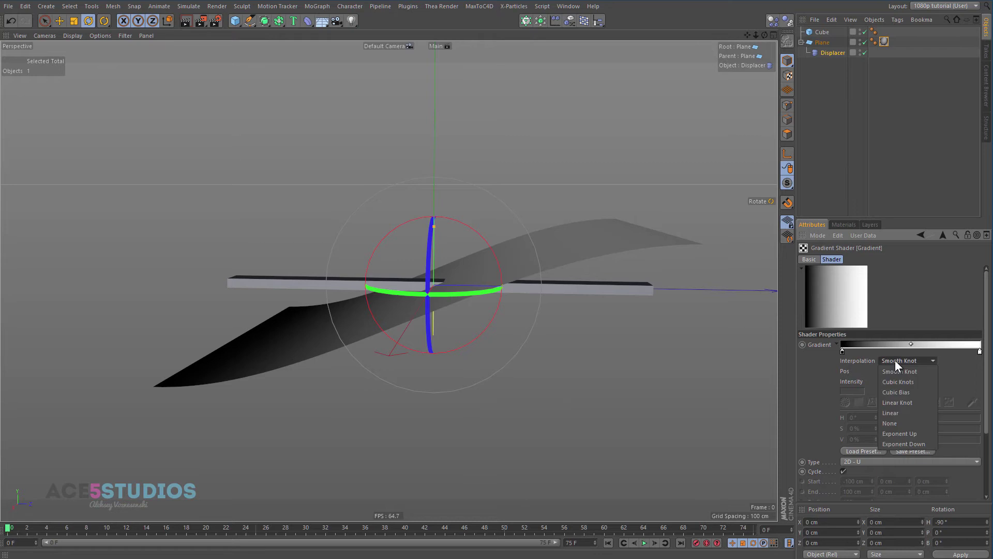
{"action": "left_click", "coordinate": [905, 412]}
{"action": "left_click_drag", "start_coordinate": [565, 305], "coordinate": [595, 289], "text": "alt"}
{"action": "left_click", "coordinate": [891, 362]}
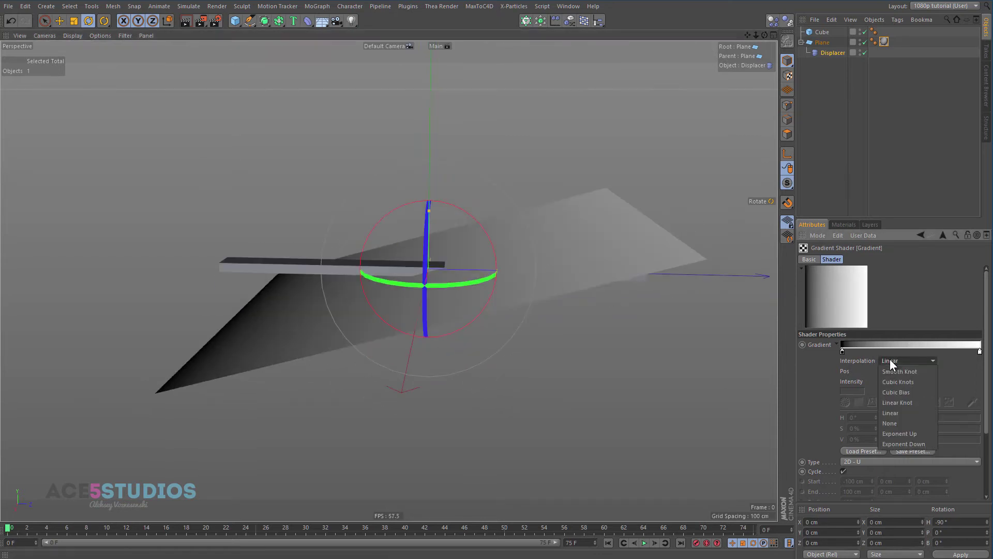
{"action": "left_click", "coordinate": [919, 389]}
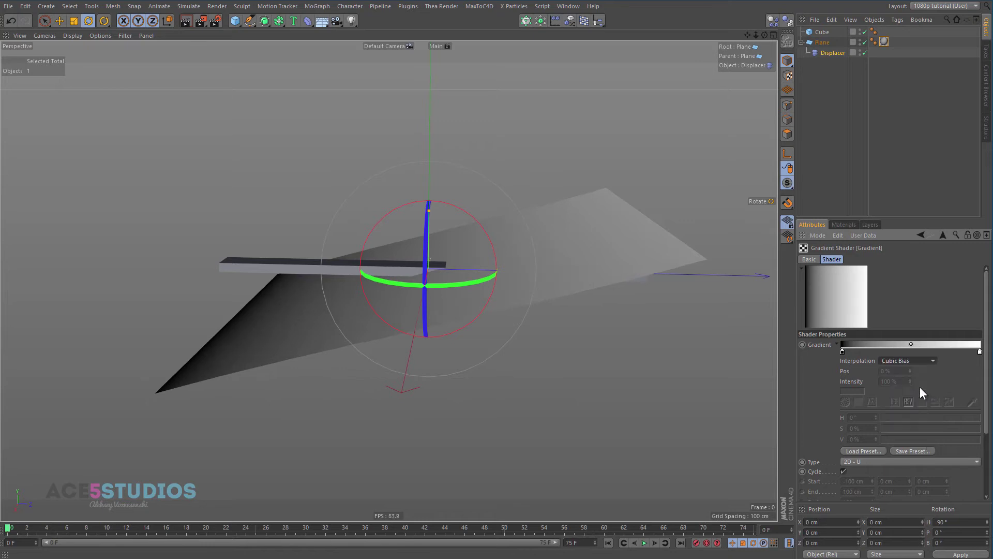
{"action": "left_click_drag", "start_coordinate": [508, 232], "coordinate": [516, 219], "text": "alt"}
{"action": "left_click", "coordinate": [907, 361]}
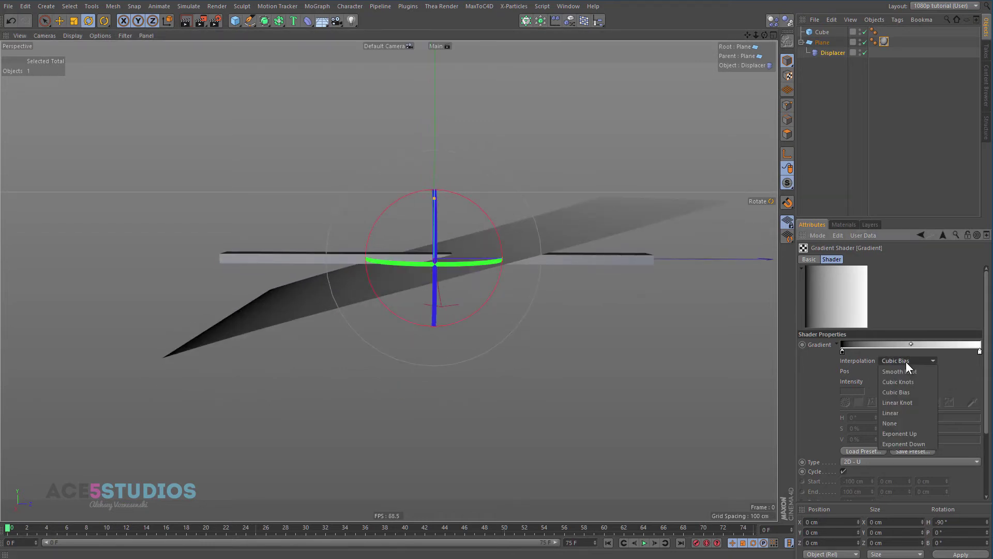
{"action": "left_click", "coordinate": [912, 365]}
{"action": "left_click", "coordinate": [910, 359]}
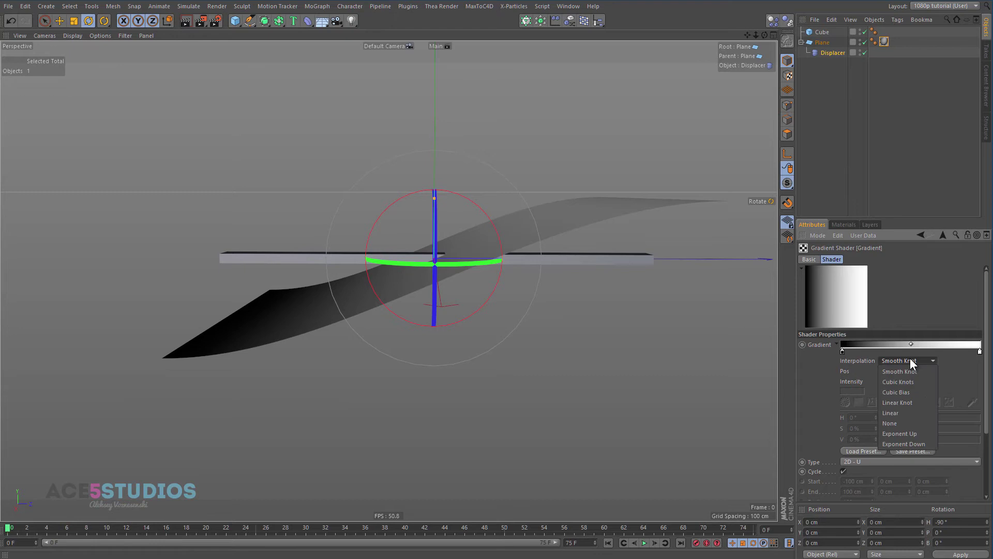
{"action": "left_click", "coordinate": [914, 412]}
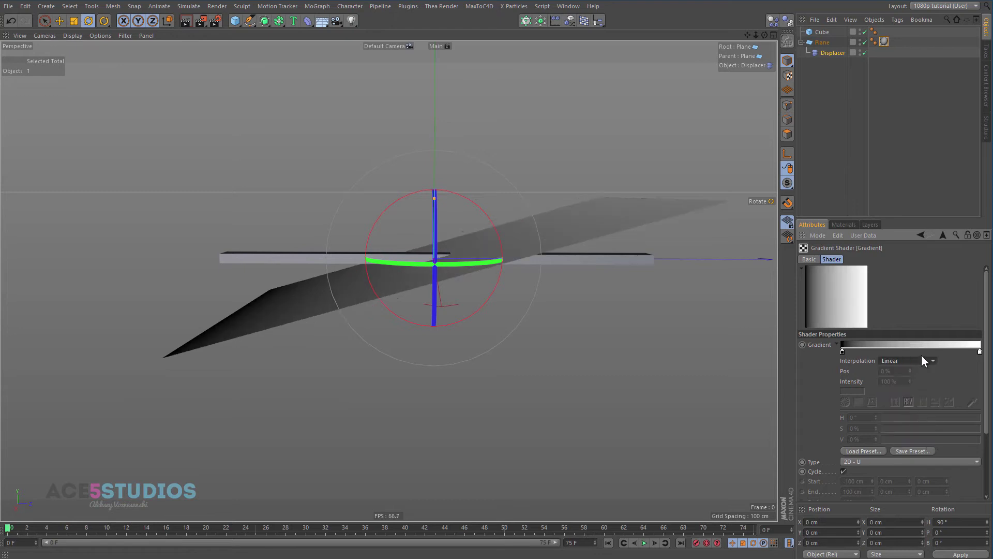
Step: Set the gradient's interpolation to None and move the white knot to about 34%
{"action": "left_click", "coordinate": [923, 361]}
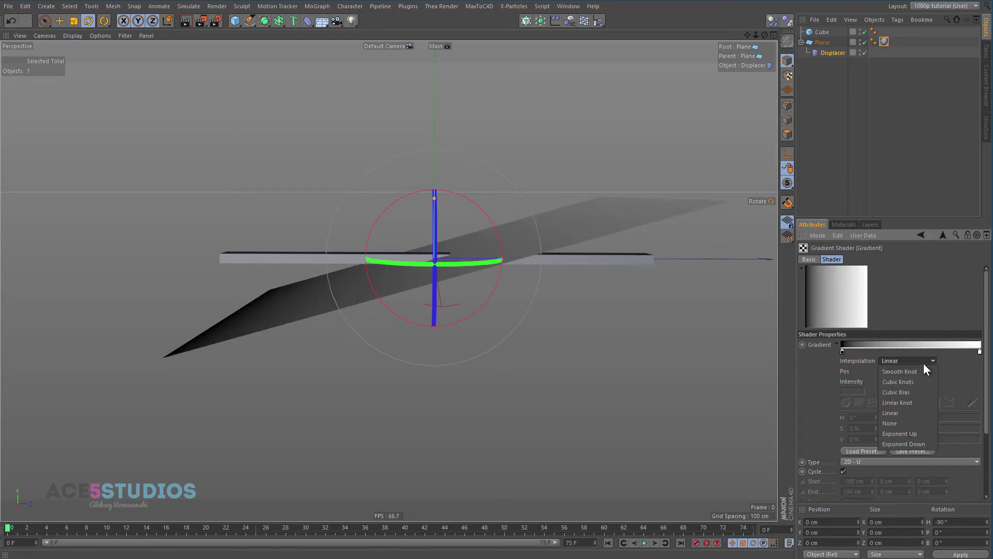
{"action": "left_click", "coordinate": [896, 423]}
{"action": "left_click_drag", "start_coordinate": [979, 351], "coordinate": [889, 350]}
{"action": "left_click_drag", "start_coordinate": [431, 235], "coordinate": [416, 253], "text": "alt"}
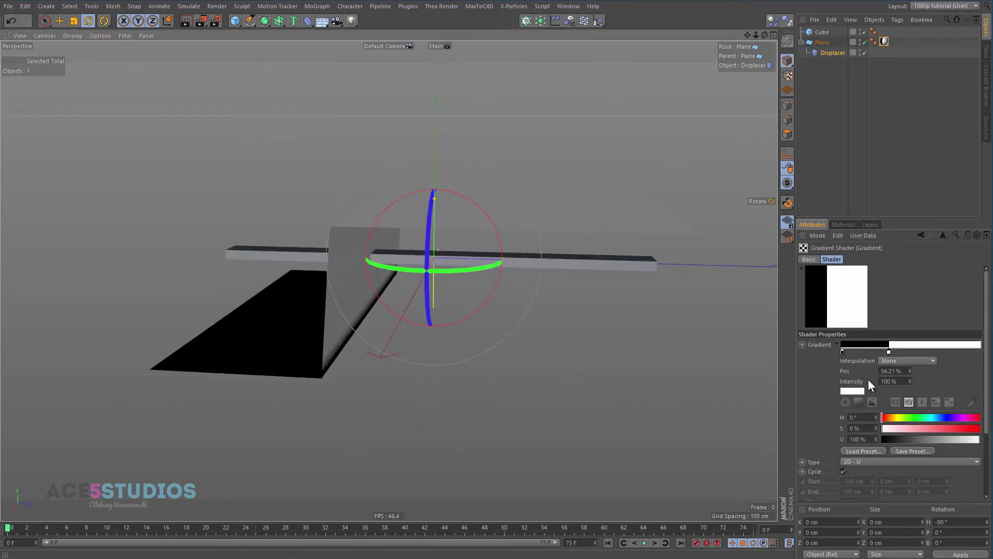
Step: Restore the gradient's Smooth Knot interpolation and move the white knot back to the end of the gradient
{"action": "left_click", "coordinate": [905, 360]}
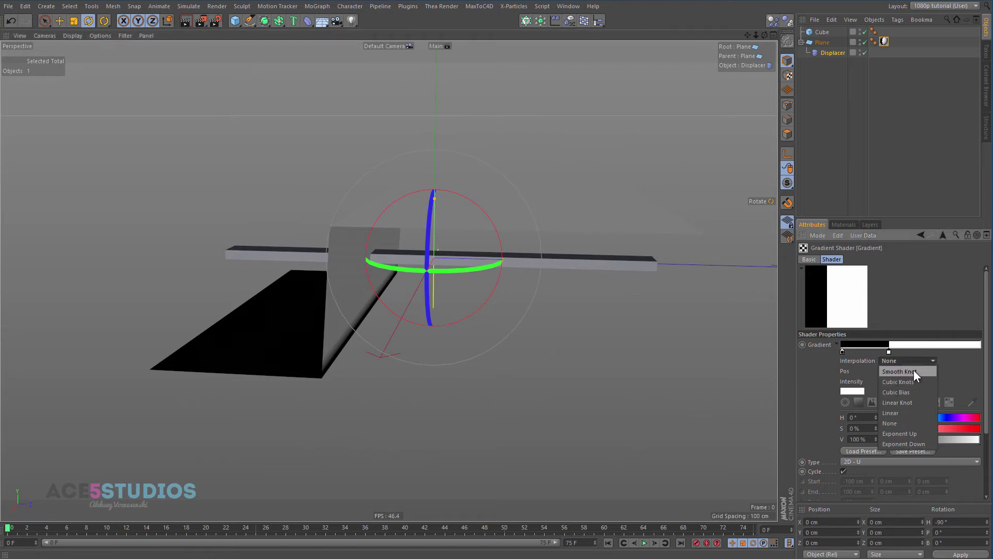
{"action": "left_click", "coordinate": [913, 376]}
{"action": "left_click_drag", "start_coordinate": [888, 354], "coordinate": [980, 352]}
Step: Set the brightness value (V) of the gradient's black knot at 0% to 50%
{"action": "left_click", "coordinate": [843, 351]}
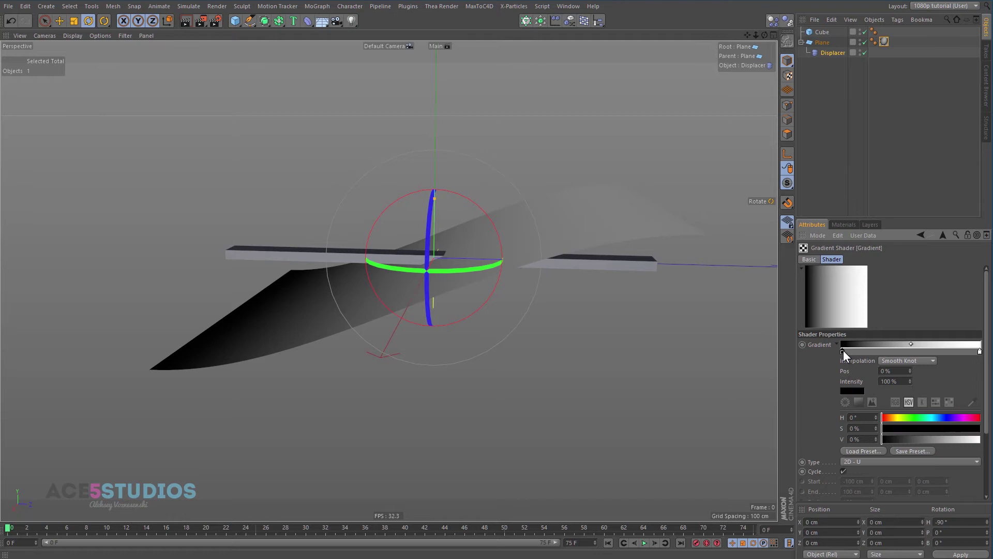
{"action": "double_click", "coordinate": [854, 439]}
{"action": "type", "text": "50"}
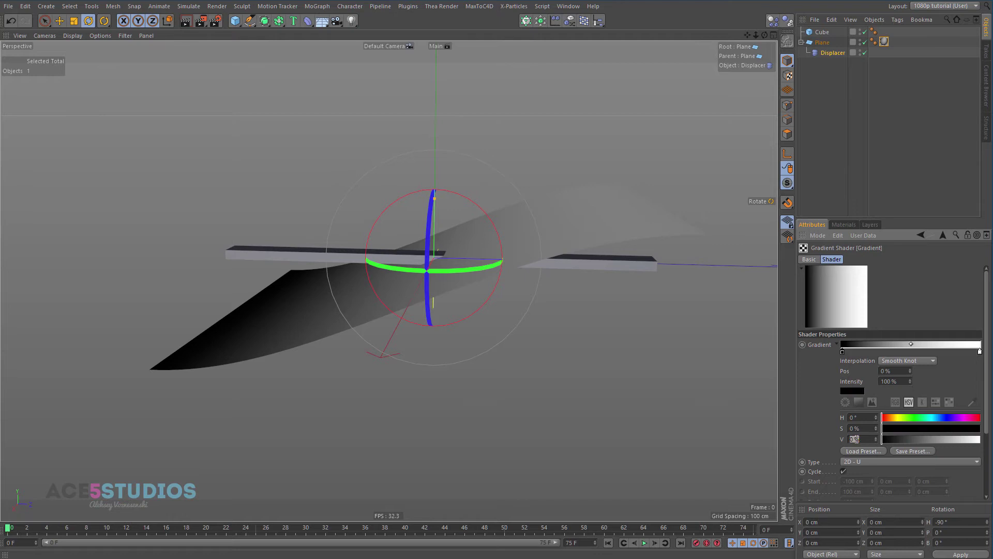
{"action": "key", "text": "Return"}
{"action": "left_click_drag", "start_coordinate": [226, 256], "coordinate": [203, 256], "text": "alt"}
{"action": "left_click_drag", "start_coordinate": [357, 267], "coordinate": [280, 271], "text": "alt"}
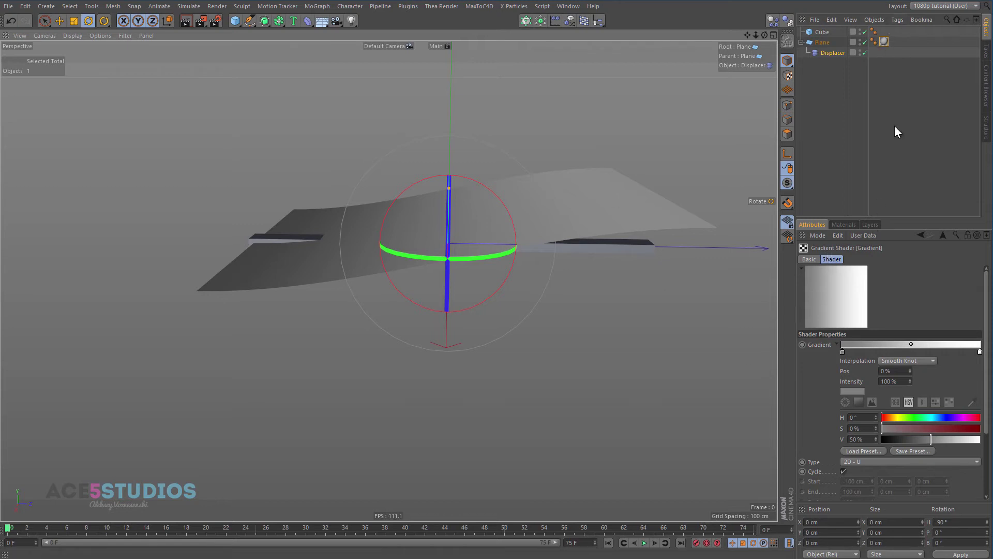
Step: Replace the gradient in the material's Color channel texture with a Noise shader
{"action": "left_click", "coordinate": [944, 235]}
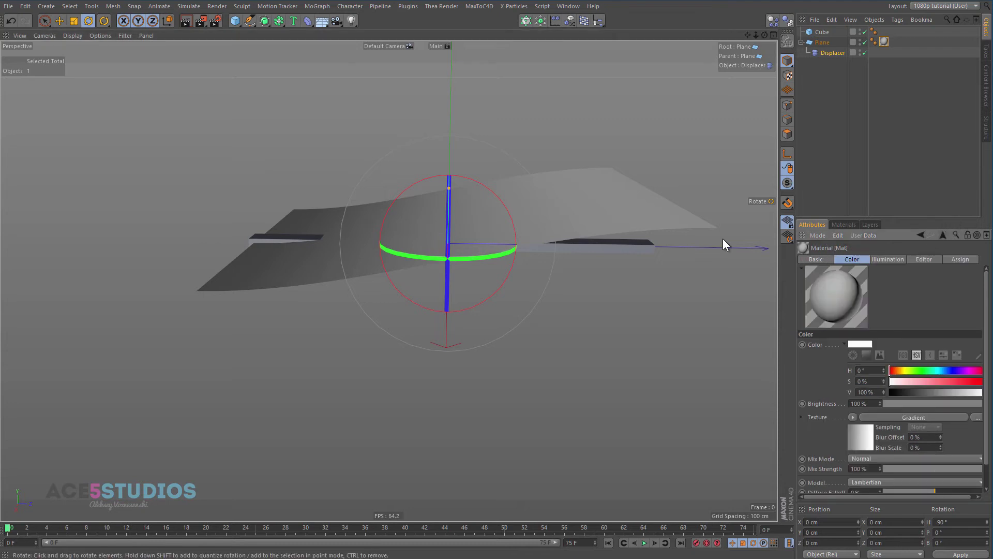
{"action": "left_click", "coordinate": [854, 415]}
{"action": "left_click", "coordinate": [869, 275]}
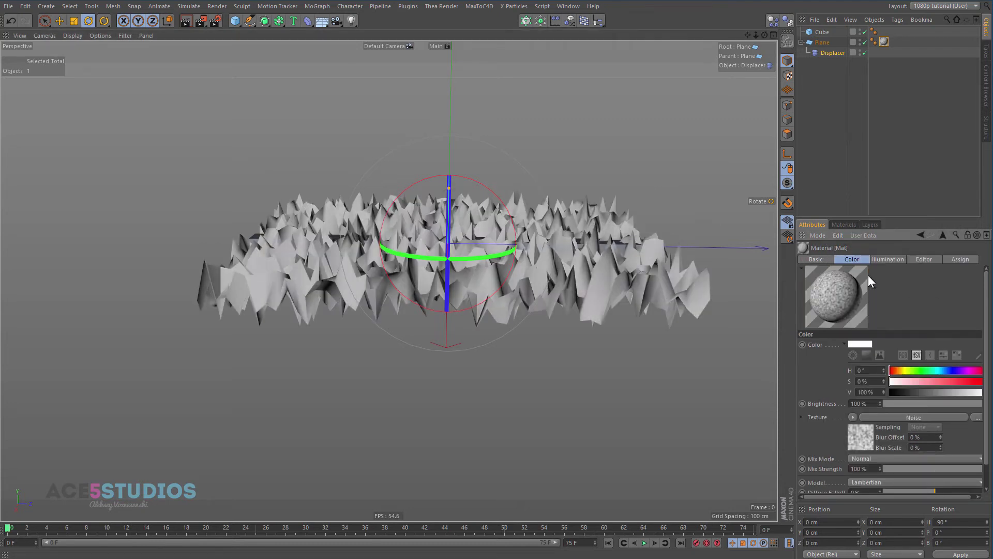
{"action": "left_click_drag", "start_coordinate": [481, 200], "coordinate": [524, 270], "text": "alt"}
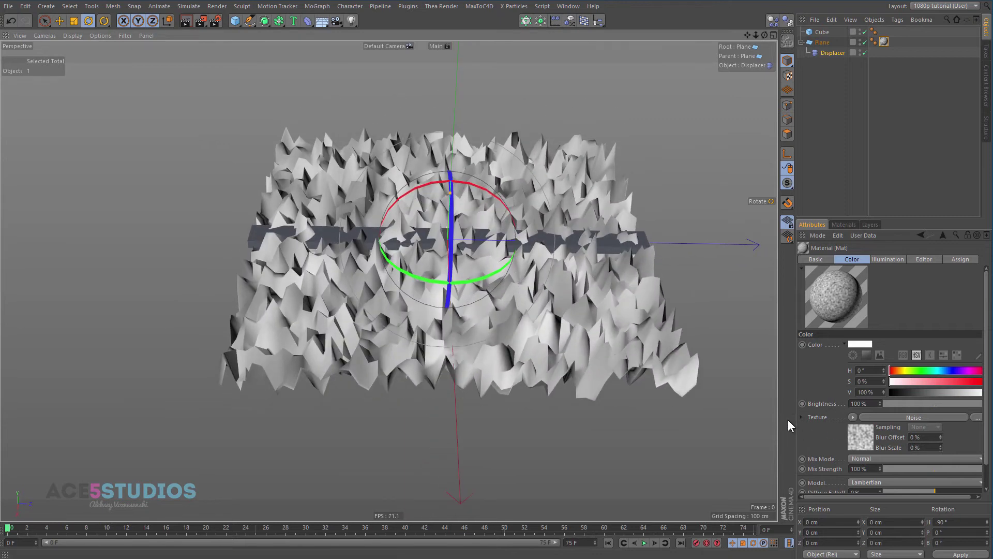
Step: Open the Noise shader's settings and change the noise type to Electric
{"action": "left_click_drag", "start_coordinate": [795, 422], "coordinate": [763, 420]}
{"action": "left_click", "coordinate": [827, 434]}
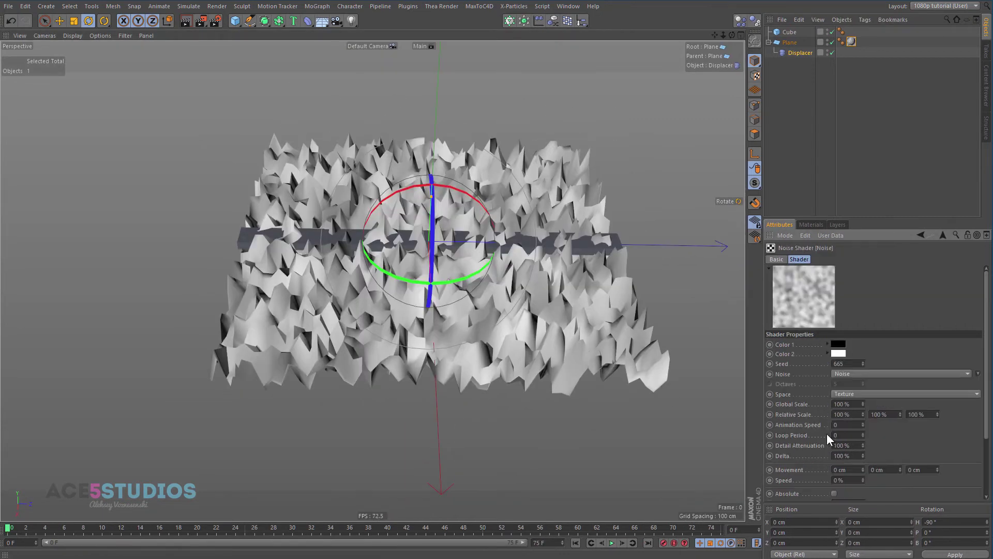
{"action": "left_click", "coordinate": [978, 373]}
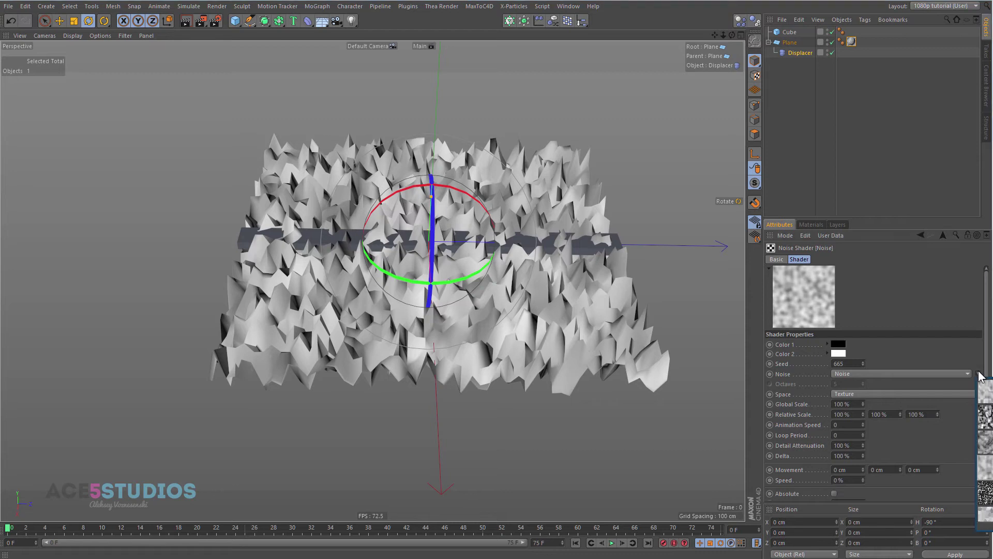
{"action": "left_click", "coordinate": [986, 515]}
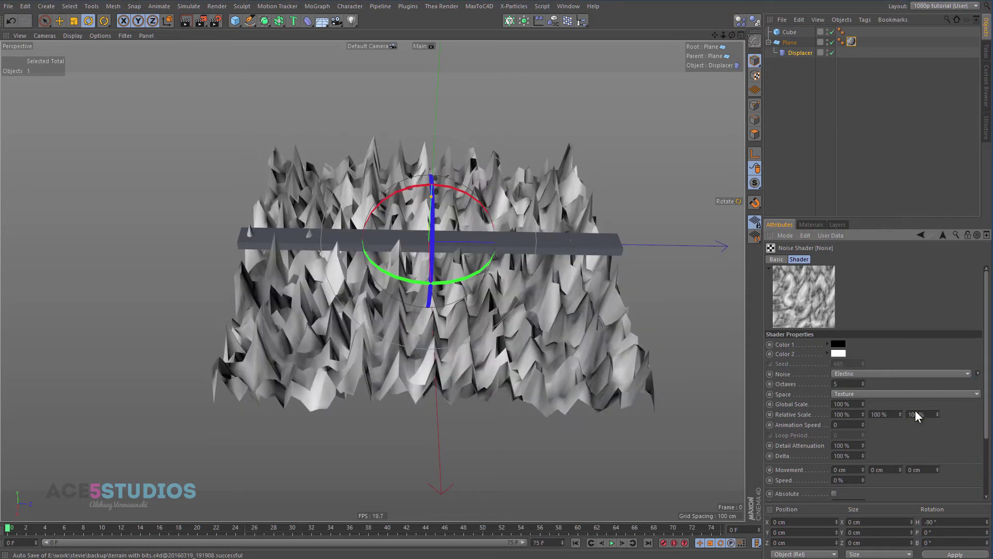
Step: Set the Electric noise's Global Scale to 500% and raise it further to 986%
{"action": "double_click", "coordinate": [844, 404]}
{"action": "type", "text": "500"}
{"action": "key", "text": "Return"}
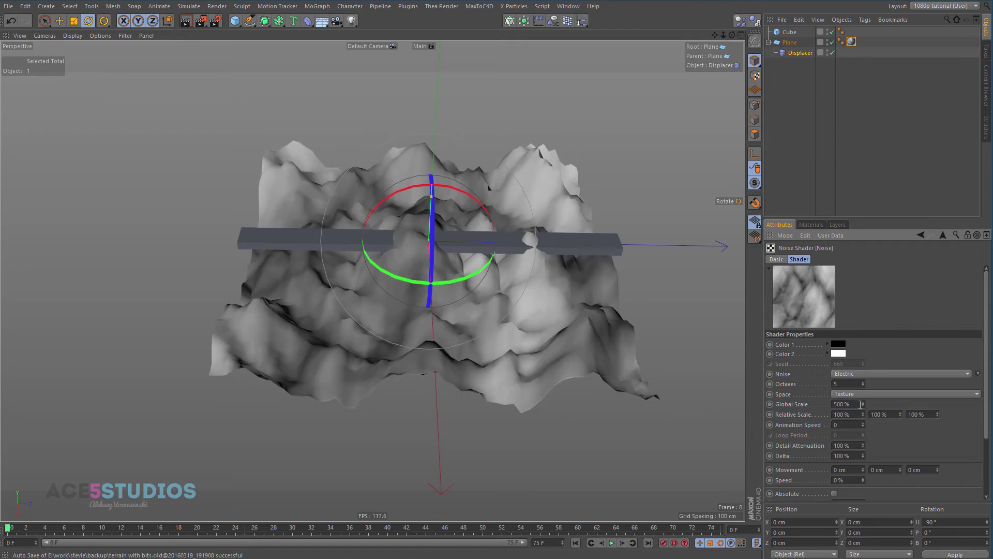
{"action": "left_click_drag", "start_coordinate": [862, 403], "coordinate": [865, 405]}
{"action": "left_click_drag", "start_coordinate": [523, 247], "coordinate": [457, 335], "text": "alt"}
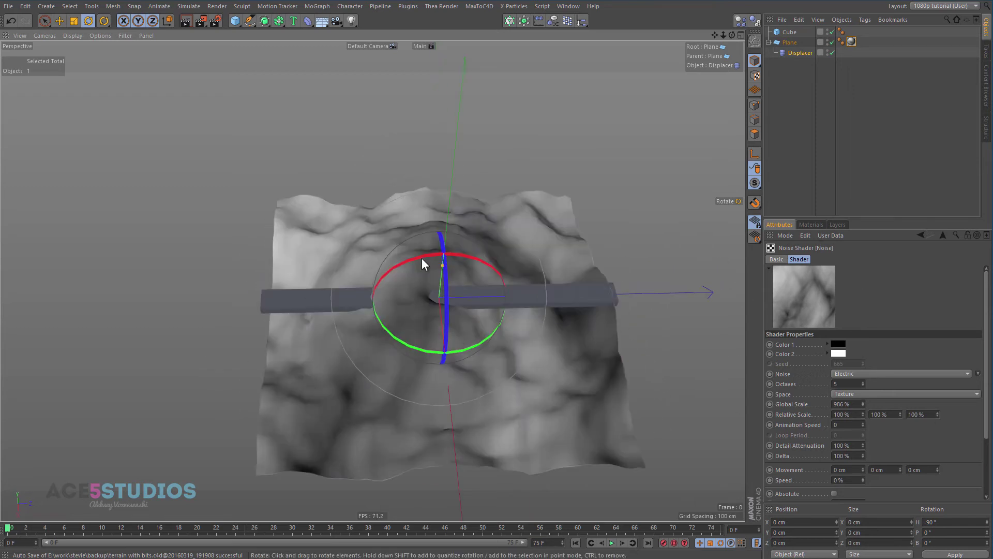
{"action": "left_click_drag", "start_coordinate": [419, 272], "coordinate": [420, 300], "text": "alt"}
{"action": "left_click_drag", "start_coordinate": [334, 283], "coordinate": [332, 245], "text": "alt"}
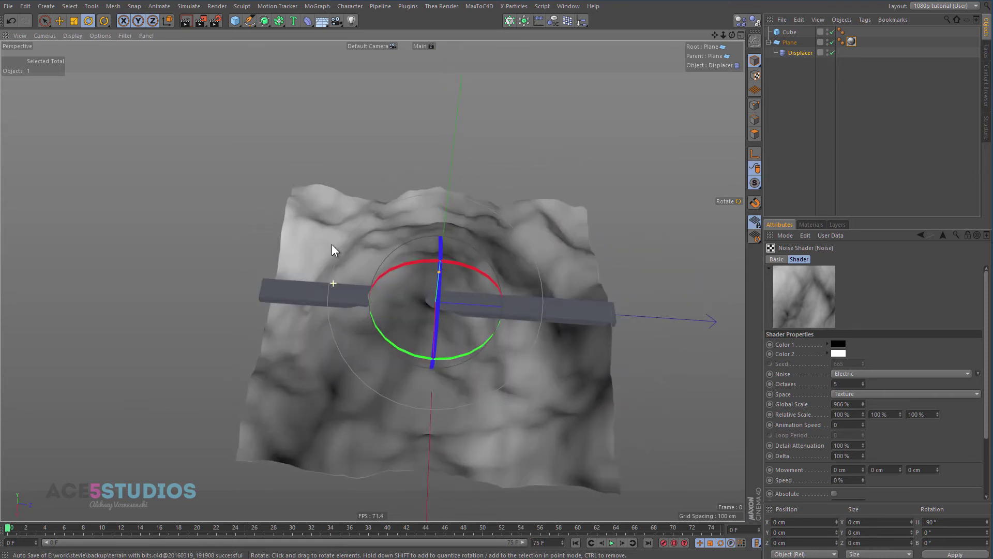
Step: Set the noise's Space to UV (2D) and inspect the displaced plane from above and from the side
{"action": "left_click", "coordinate": [946, 395]}
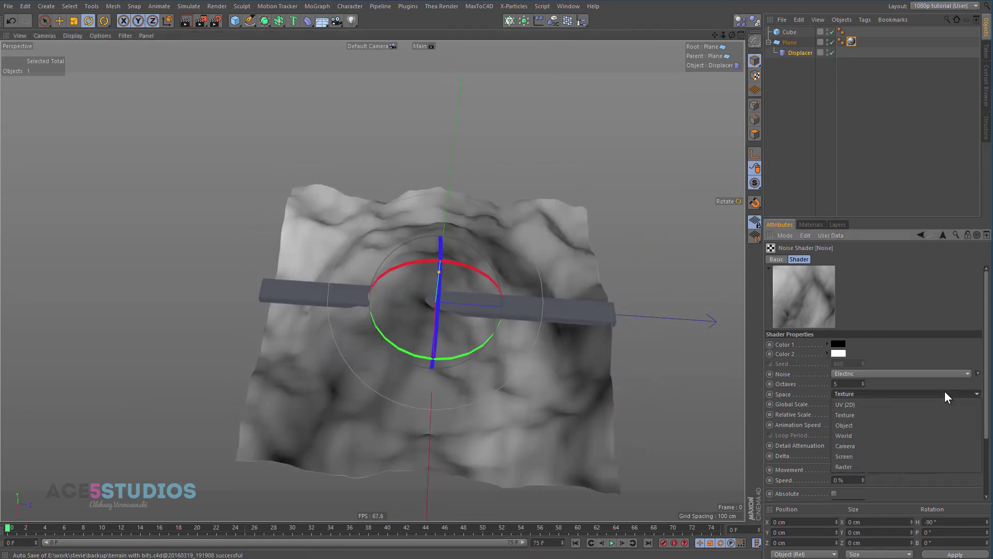
{"action": "left_click", "coordinate": [899, 404]}
{"action": "left_click_drag", "start_coordinate": [384, 340], "coordinate": [647, 308], "text": "alt"}
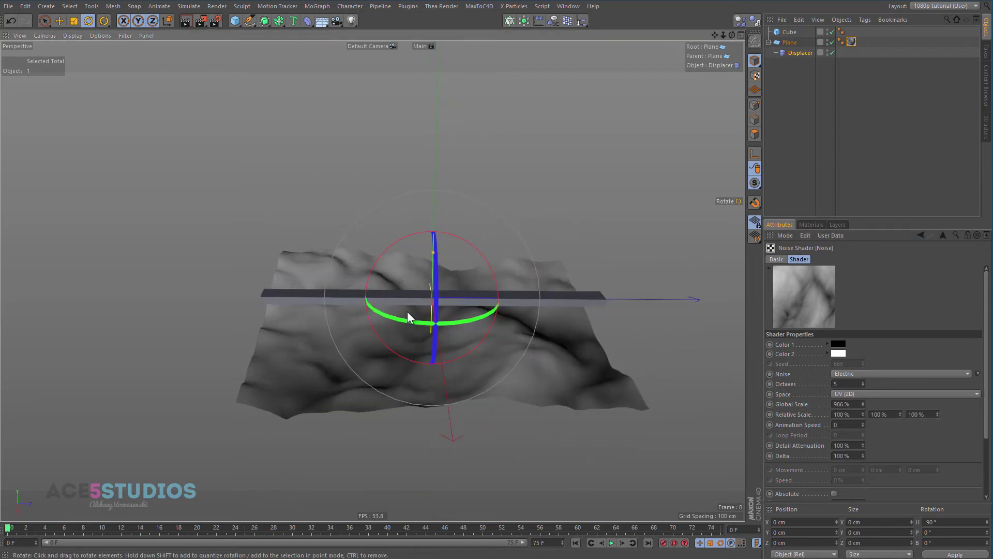
{"action": "scroll", "coordinate": [414, 335], "scroll_direction": "up", "scroll_amount": 2}
{"action": "left_click_drag", "start_coordinate": [412, 332], "coordinate": [413, 371], "text": "alt"}
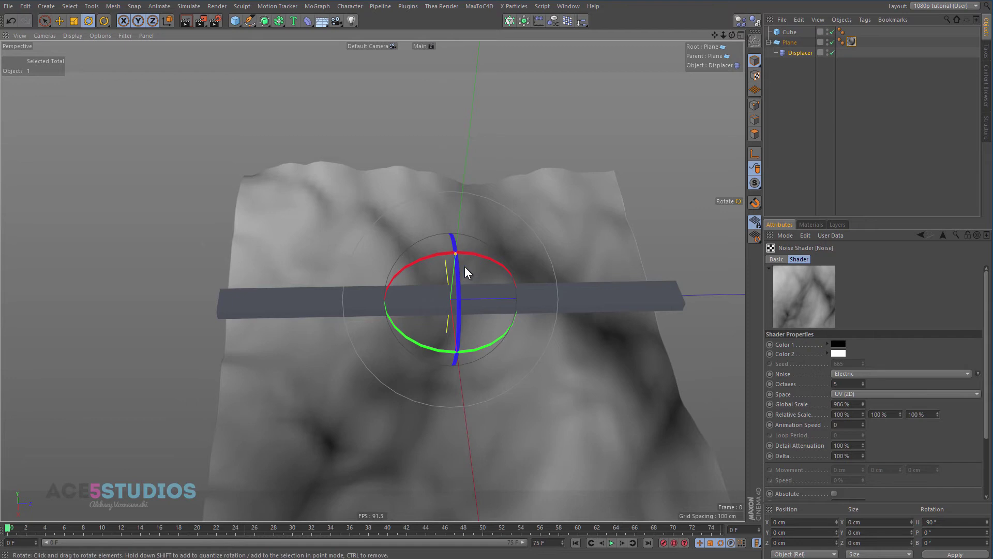
{"action": "mouse_move", "coordinate": [301, 279]}
{"action": "left_mouse_down", "text": "alt"}
{"action": "mouse_move", "coordinate": [286, 204]}
{"action": "mouse_move", "coordinate": [291, 269]}
{"action": "left_mouse_up", "text": "alt"}
{"action": "left_click_drag", "start_coordinate": [477, 305], "coordinate": [321, 293], "text": "alt"}
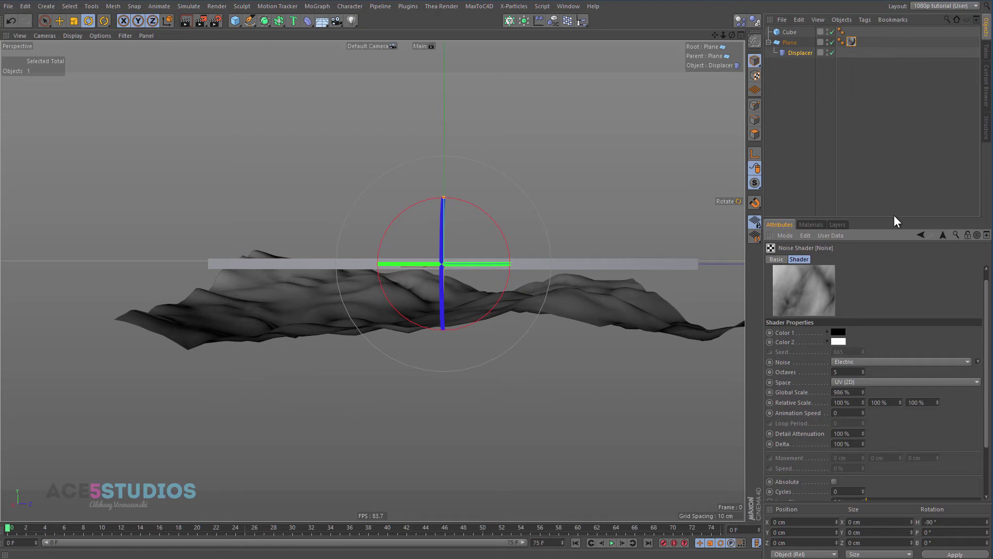
Step: Try a higher Contrast on the noise to see its effect on the terrain, and reset it to 0%
{"action": "left_click_drag", "start_coordinate": [895, 218], "coordinate": [895, 90]}
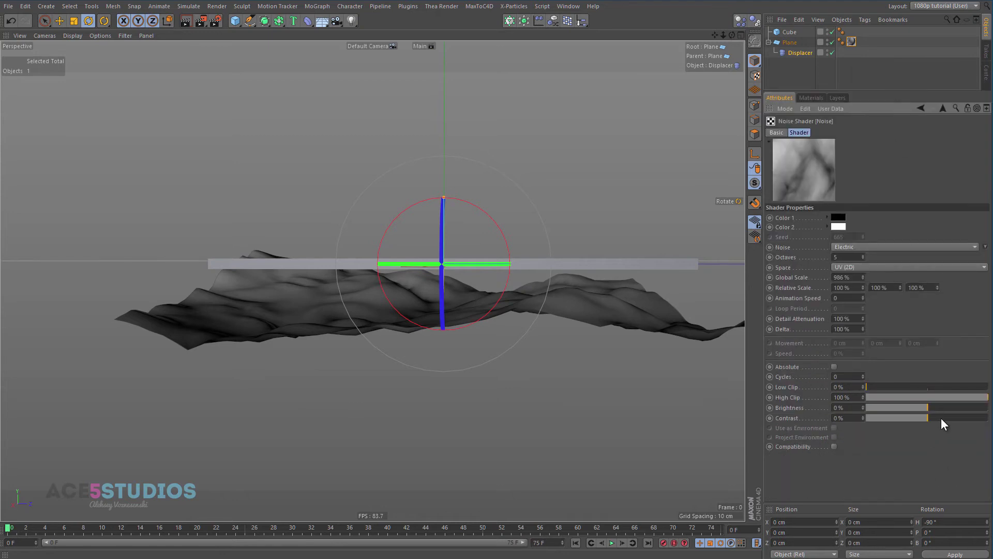
{"action": "left_click_drag", "start_coordinate": [940, 419], "coordinate": [955, 418]}
{"action": "left_click_drag", "start_coordinate": [556, 380], "coordinate": [448, 363], "text": "alt"}
{"action": "left_click_drag", "start_coordinate": [943, 420], "coordinate": [927, 420]}
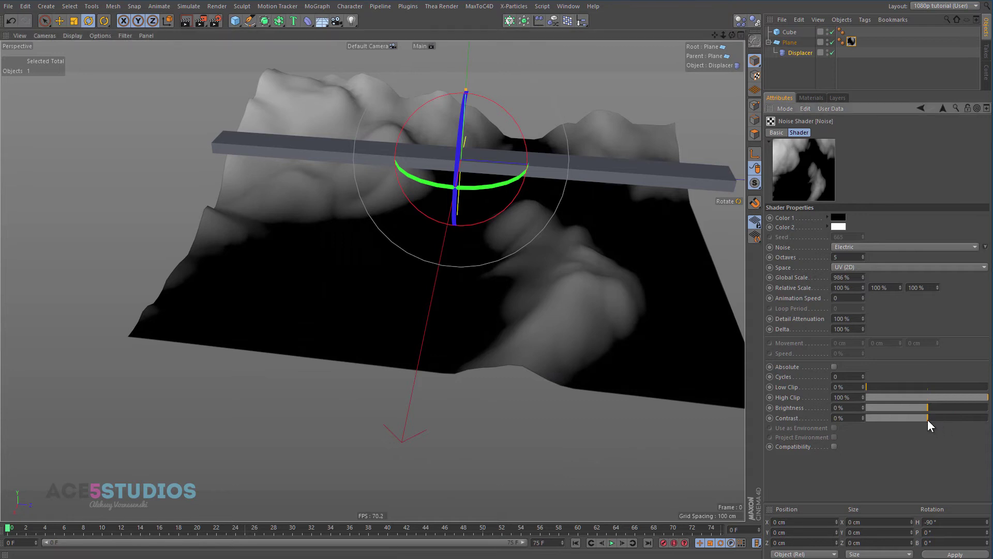
Step: Raise the noise's Brightness to 31% to lift the displaced terrain
{"action": "left_click_drag", "start_coordinate": [454, 278], "coordinate": [481, 253], "text": "alt"}
{"action": "left_click_drag", "start_coordinate": [951, 407], "coordinate": [946, 407]}
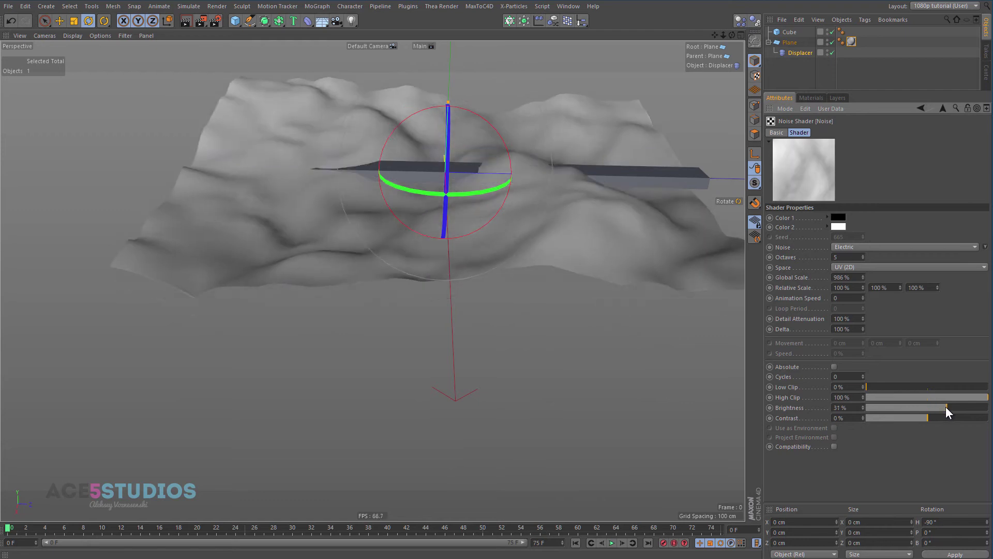
{"action": "left_click_drag", "start_coordinate": [688, 167], "coordinate": [641, 166], "text": "alt"}
Step: Increase the Displacer's Height to 132 cm and temporarily disable the deformer to get the flat plane back
{"action": "left_click", "coordinate": [794, 52]}
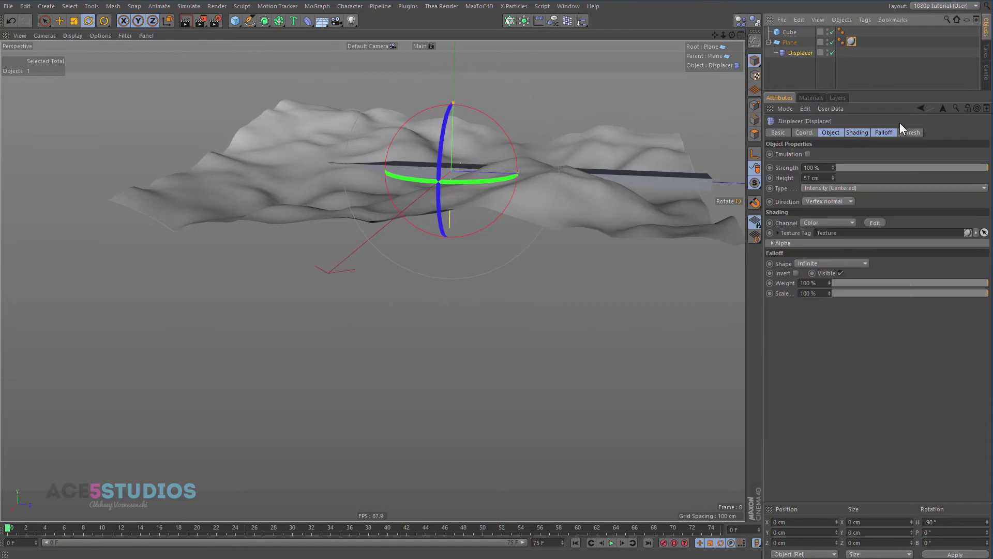
{"action": "left_click_drag", "start_coordinate": [834, 177], "coordinate": [836, 169]}
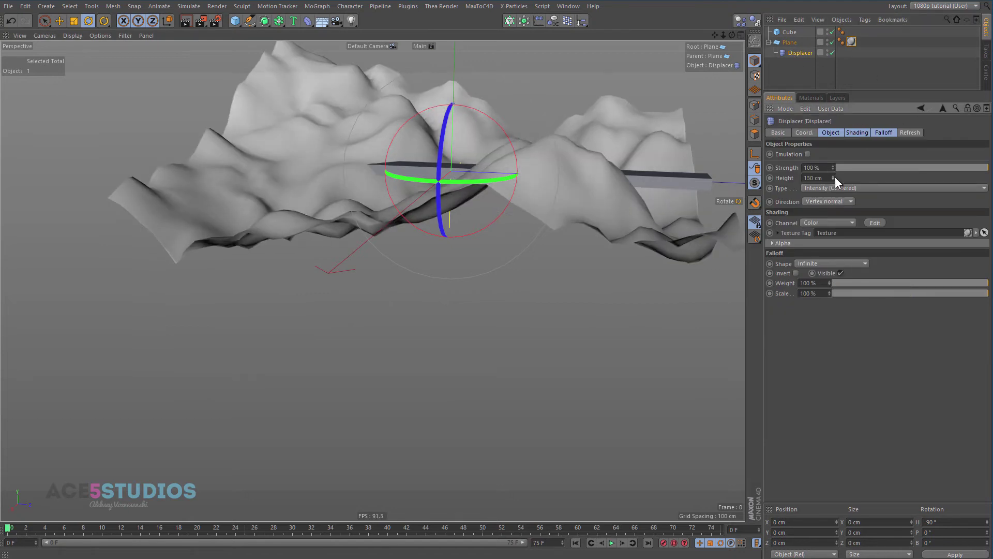
{"action": "left_click_drag", "start_coordinate": [360, 131], "coordinate": [436, 290], "text": "alt"}
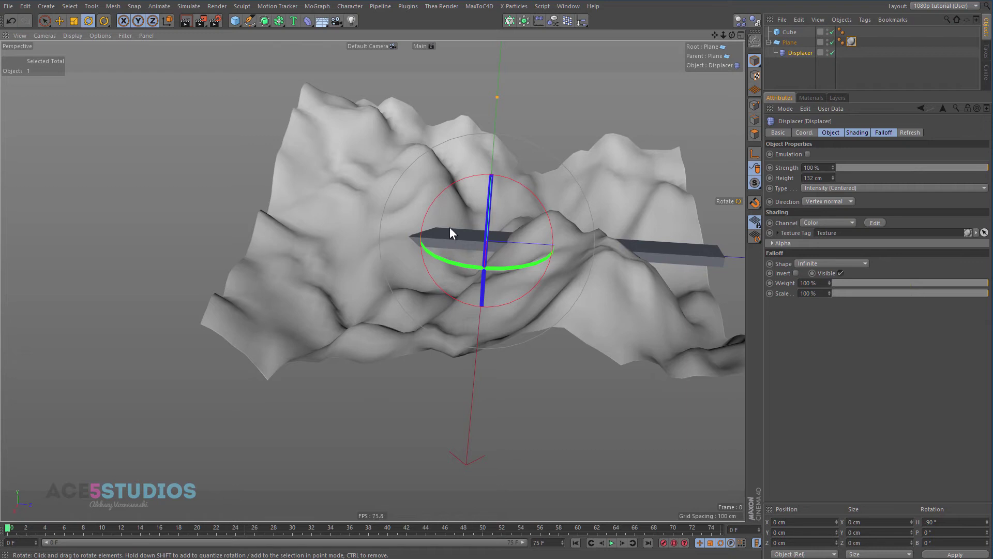
{"action": "left_click", "coordinate": [832, 53]}
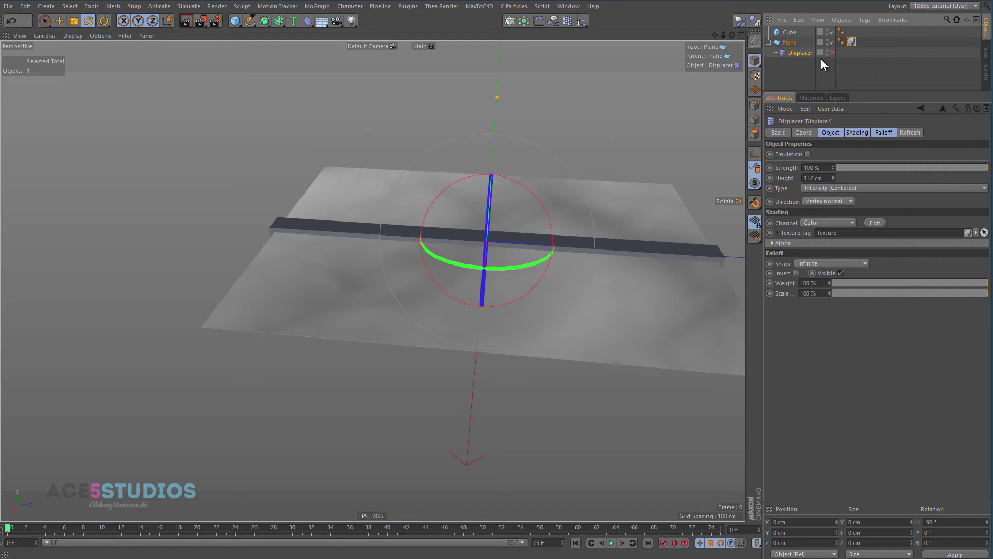
{"action": "left_click", "coordinate": [784, 40]}
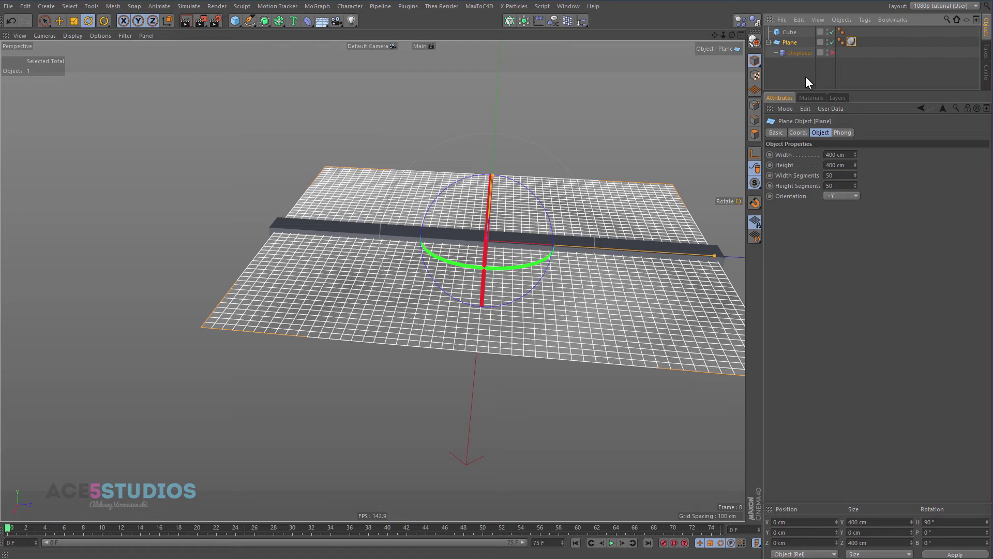
Step: Add a new cube at the plane's centre and scale it down to about 11.6 cm per side
{"action": "left_click", "coordinate": [234, 21]}
{"action": "key", "text": "t"}
{"action": "left_click_drag", "start_coordinate": [657, 190], "coordinate": [211, 219]}
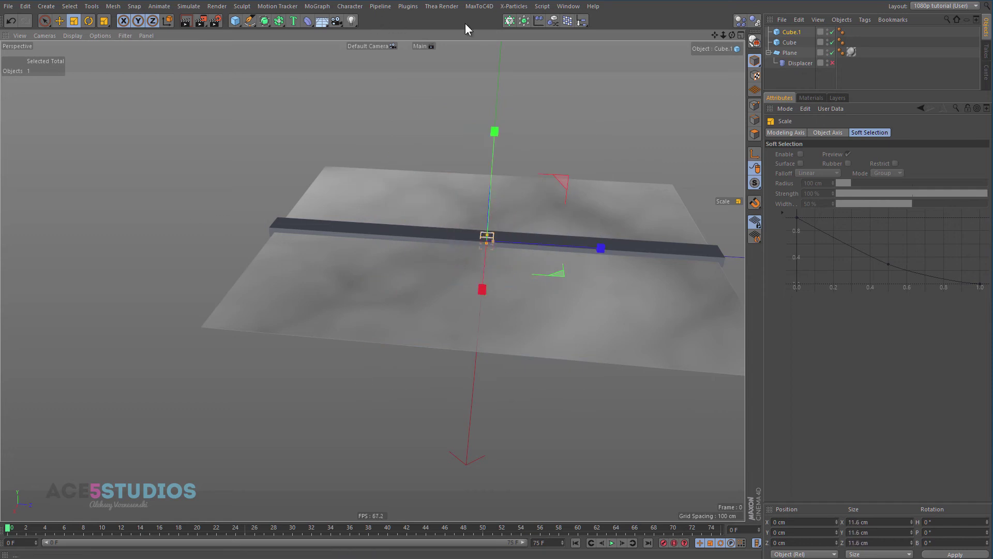
Step: Put the small cube in a Cloner set to Object mode, with the Plane as its distribution object
{"action": "left_click", "coordinate": [509, 22], "text": "alt"}
{"action": "left_click", "coordinate": [843, 155]}
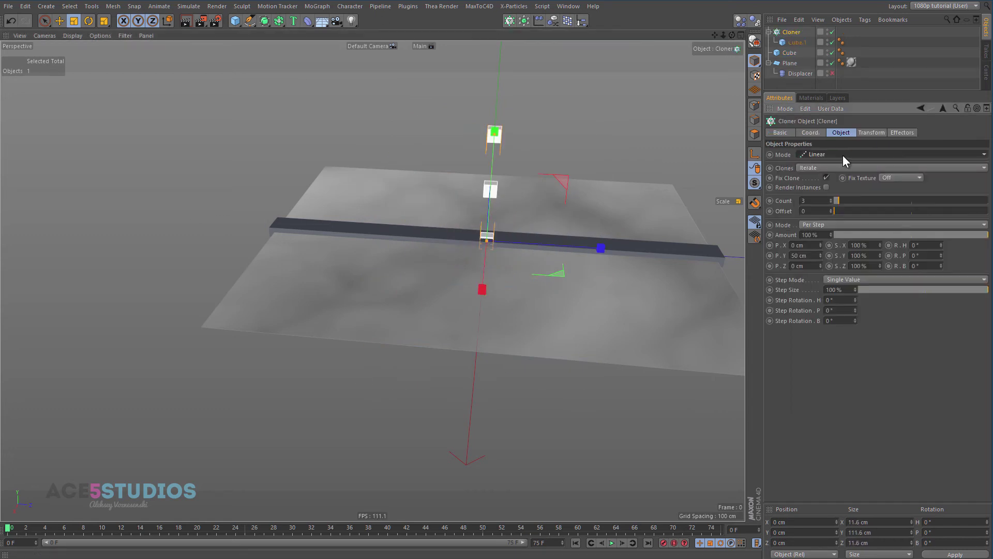
{"action": "left_click", "coordinate": [841, 165]}
{"action": "left_click_drag", "start_coordinate": [787, 62], "coordinate": [843, 204]}
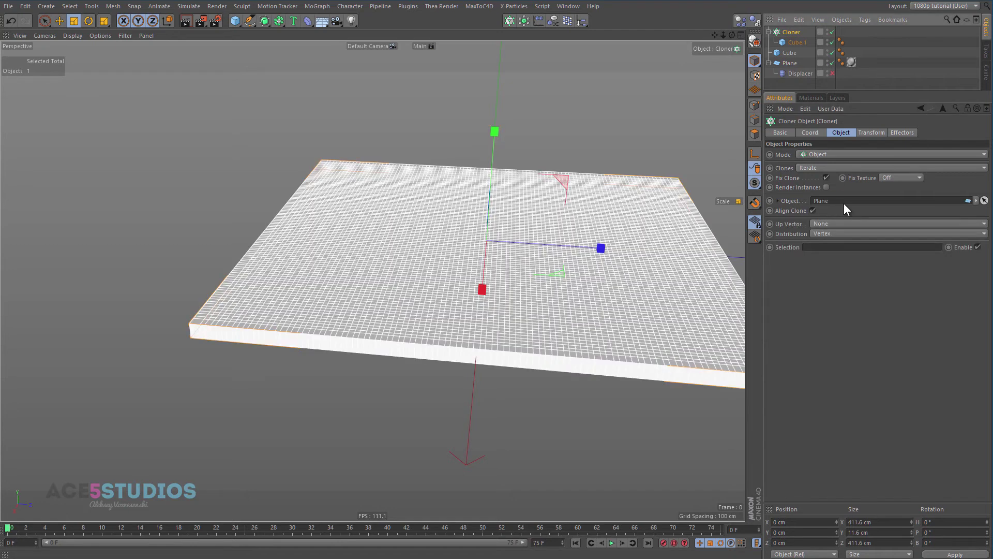
Step: Turn off the Cloner's Align Clone option and scale the cloned cube down to about 6.18 cm per side
{"action": "left_click", "coordinate": [812, 210]}
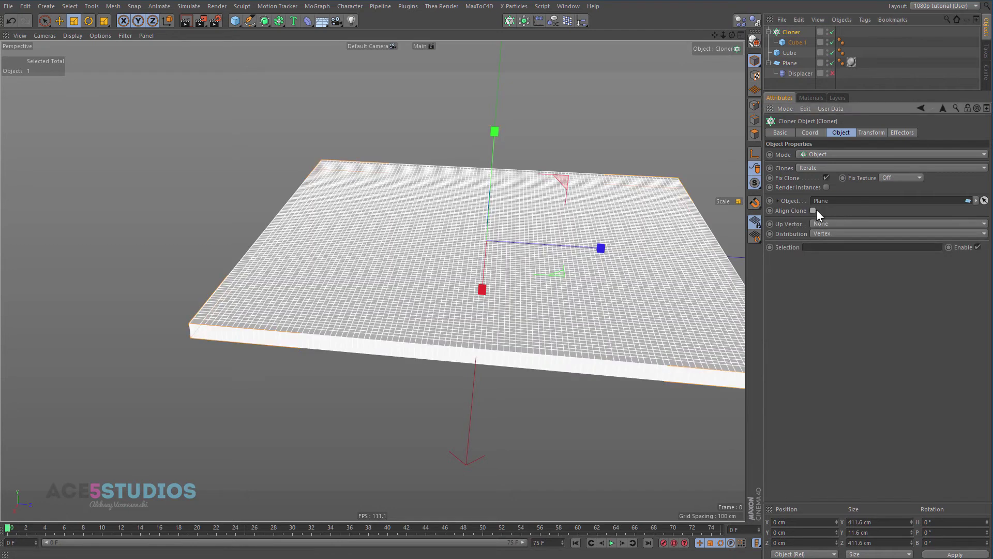
{"action": "left_click", "coordinate": [793, 42]}
{"action": "left_click_drag", "start_coordinate": [647, 175], "coordinate": [475, 217]}
Step: Enable Render Instances on the Cloner and set its Distribution to Polygon Center
{"action": "left_click", "coordinate": [789, 32]}
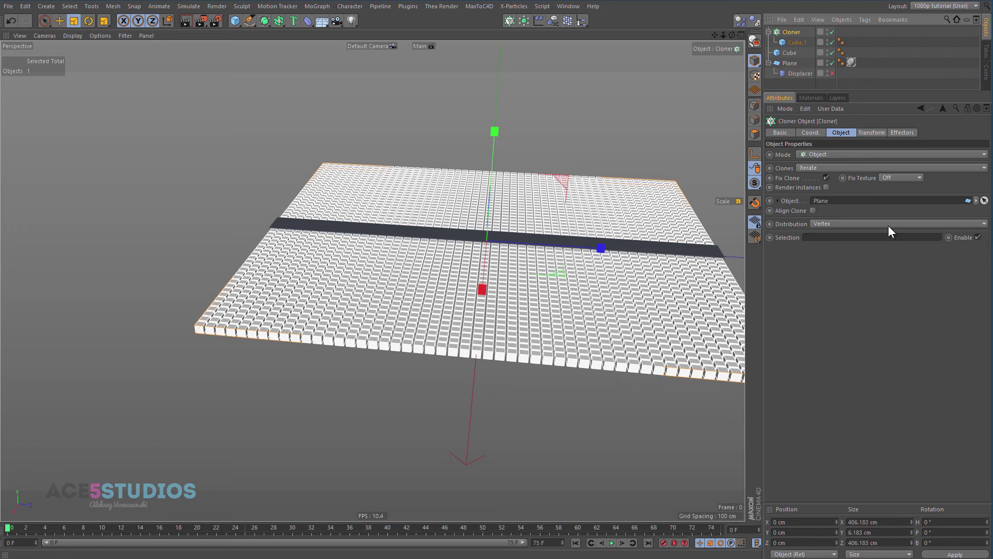
{"action": "left_click", "coordinate": [826, 188]}
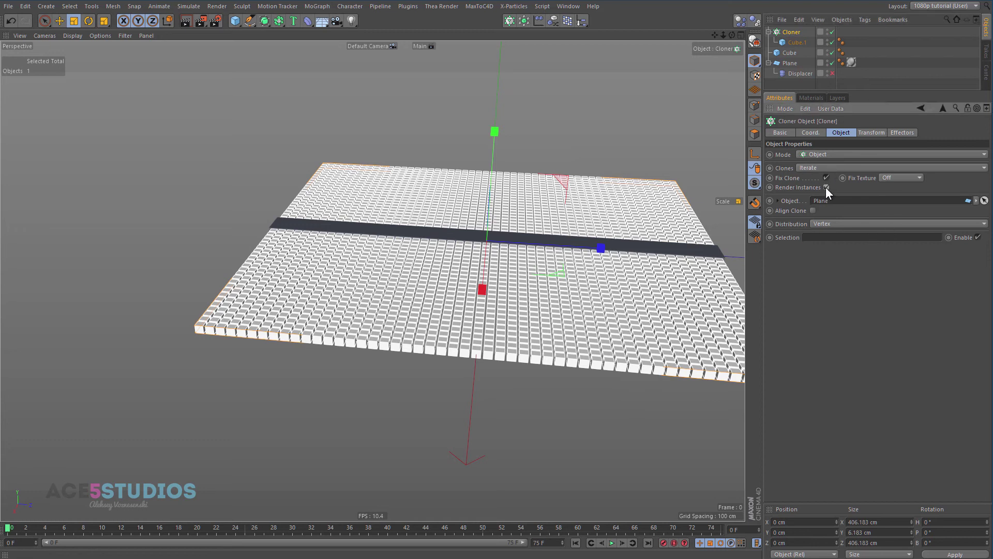
{"action": "right_click_drag", "start_coordinate": [481, 318], "coordinate": [554, 296], "text": "alt"}
{"action": "mouse_move", "coordinate": [554, 296]}
{"action": "left_mouse_down", "text": "alt"}
{"action": "mouse_move", "coordinate": [545, 261]}
{"action": "mouse_move", "coordinate": [541, 354]}
{"action": "left_mouse_up", "text": "alt"}
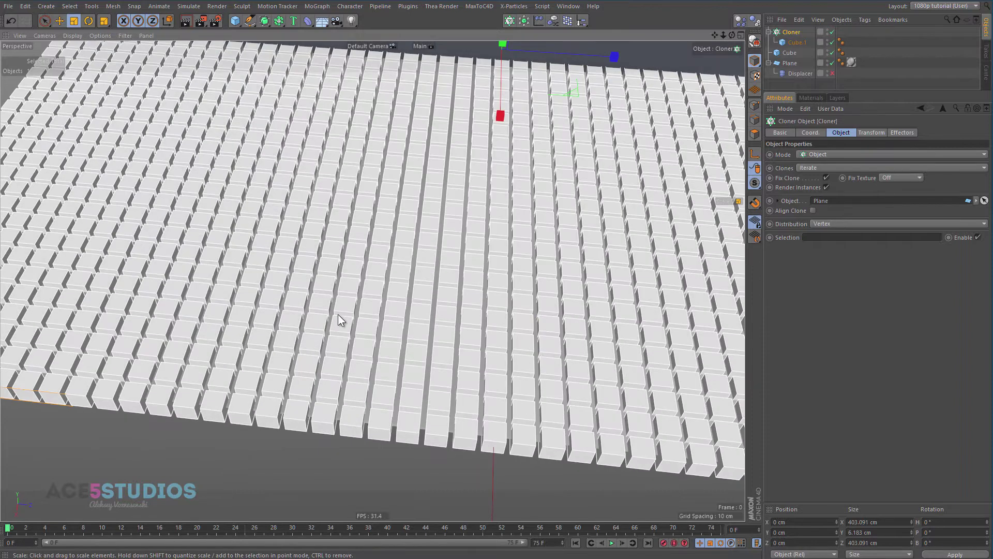
{"action": "left_click", "coordinate": [834, 223]}
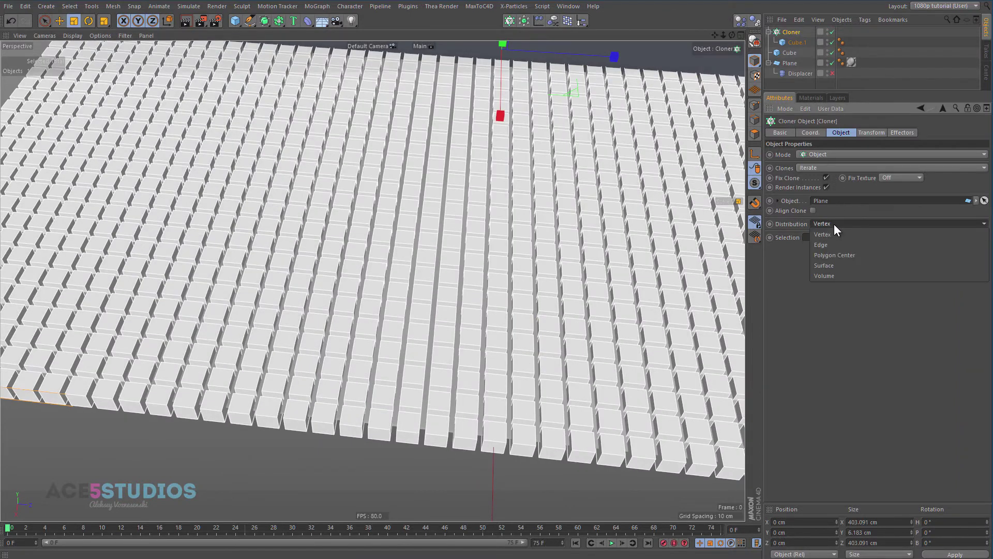
{"action": "left_click", "coordinate": [836, 261]}
{"action": "mouse_move", "coordinate": [415, 277]}
{"action": "left_mouse_down", "text": "alt"}
{"action": "mouse_move", "coordinate": [411, 313]}
{"action": "mouse_move", "coordinate": [448, 263]}
{"action": "left_mouse_up", "text": "alt"}
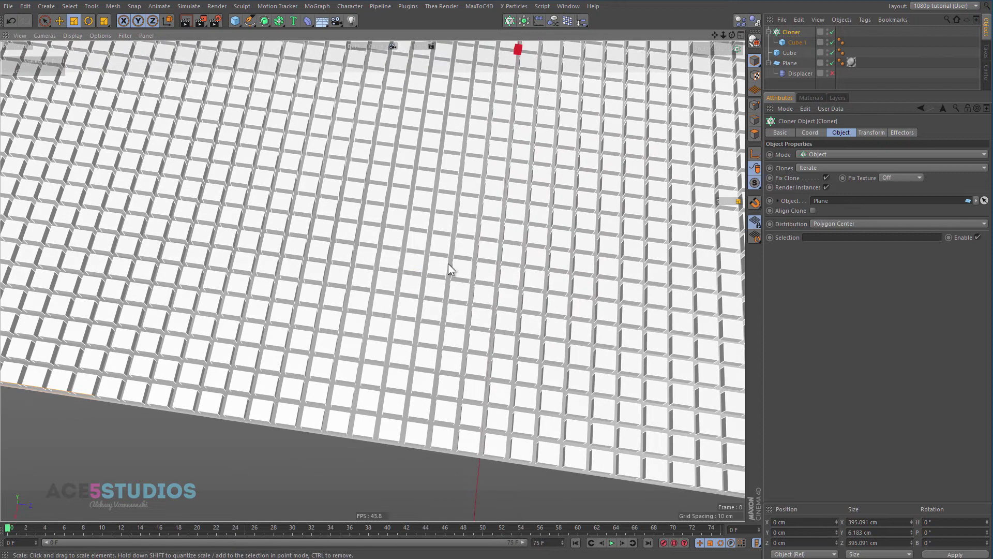
{"action": "left_click", "coordinate": [789, 63]}
{"action": "left_click_drag", "start_coordinate": [372, 216], "coordinate": [526, 243], "text": "alt"}
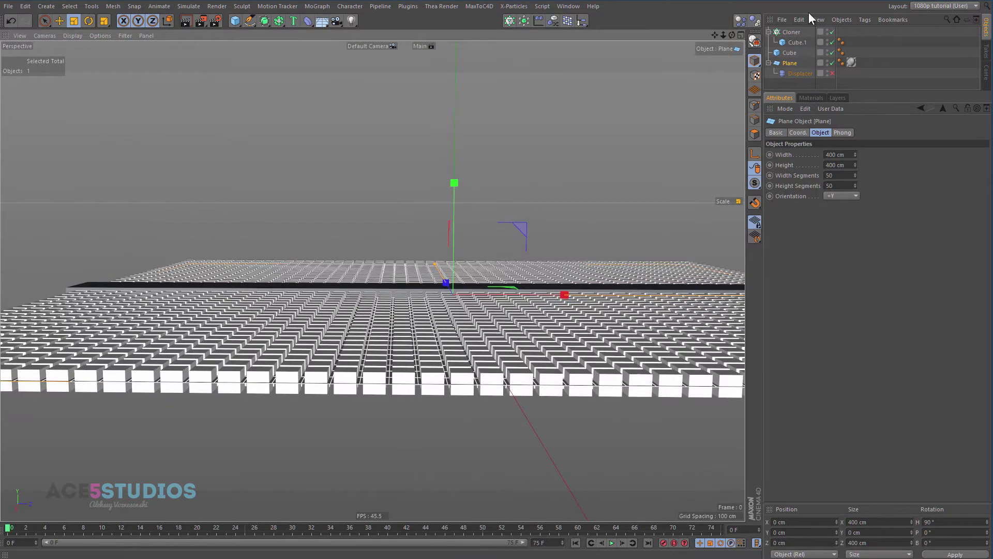
{"action": "left_click", "coordinate": [789, 53]}
{"action": "left_click_drag", "start_coordinate": [451, 288], "coordinate": [471, 212]}
{"action": "key", "text": "ctrl+z"}
Step: Stretch the cloned cube vertically to a Y size of about 54.6 cm, forming tall columns
{"action": "left_click", "coordinate": [797, 43]}
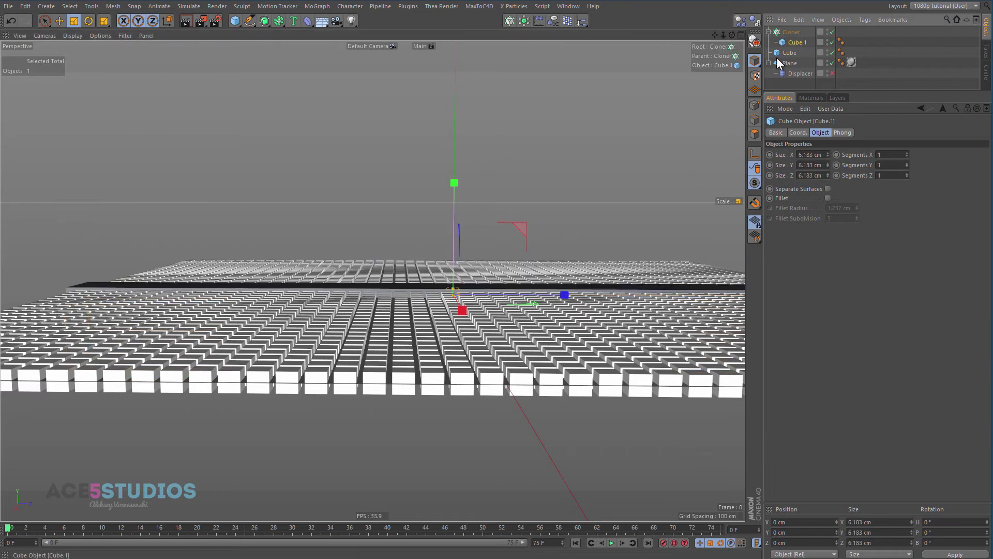
{"action": "mouse_move", "coordinate": [452, 290]}
{"action": "left_mouse_down"}
{"action": "mouse_move", "coordinate": [464, 244]}
{"action": "mouse_move", "coordinate": [539, 340]}
{"action": "mouse_move", "coordinate": [582, 234]}
{"action": "left_mouse_up"}
{"action": "middle_click_drag", "start_coordinate": [582, 234], "coordinate": [505, 290], "text": "alt"}
Step: Re-enable the Displacer under the Plane and inspect the column terrain it produces from several angles
{"action": "scroll", "coordinate": [505, 289], "scroll_direction": "down", "scroll_amount": 5}
{"action": "left_click", "coordinate": [832, 73]}
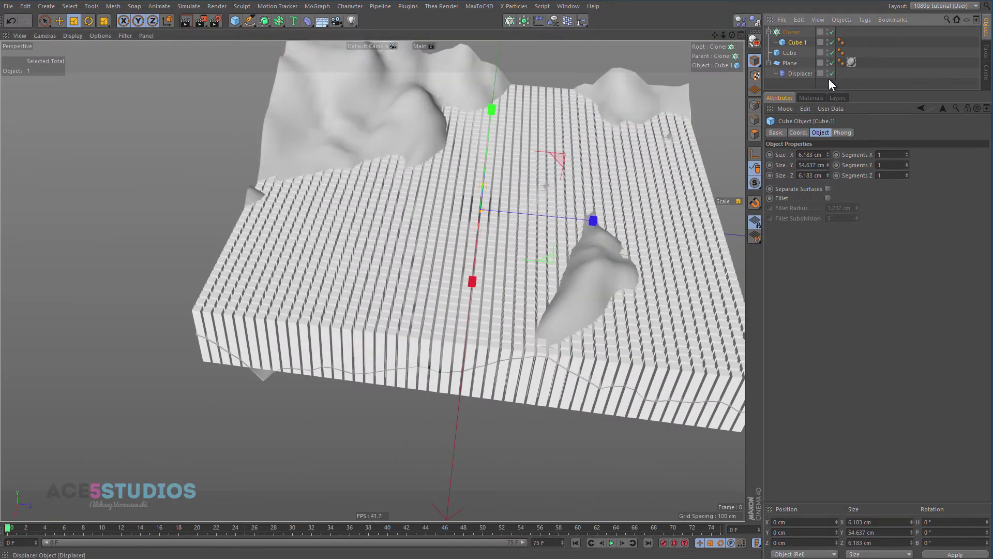
{"action": "middle_click_drag", "start_coordinate": [540, 223], "coordinate": [442, 250], "text": "alt"}
{"action": "mouse_move", "coordinate": [442, 250]}
{"action": "left_mouse_down", "text": "alt"}
{"action": "mouse_move", "coordinate": [449, 206]}
{"action": "mouse_move", "coordinate": [433, 181]}
{"action": "left_mouse_up", "text": "alt"}
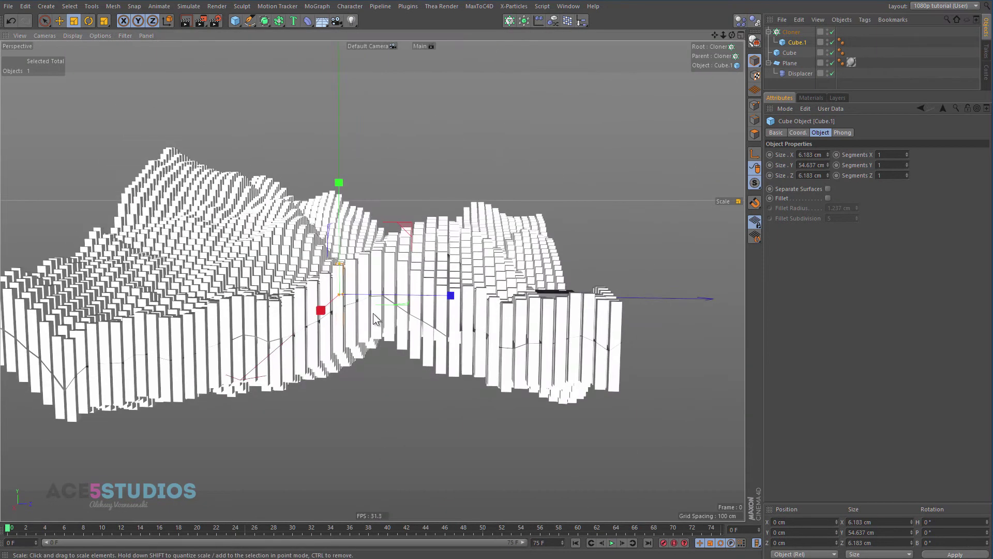
{"action": "left_click_drag", "start_coordinate": [297, 232], "coordinate": [302, 297], "text": "alt"}
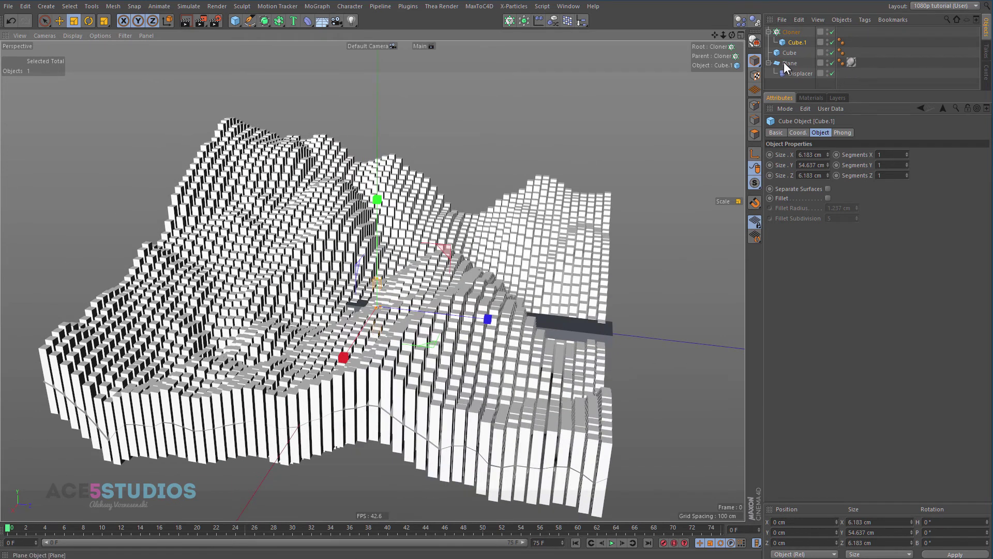
Step: Move the Plane with its Displacer above the Cloner in the object hierarchy, and toggle the Displacer off and on
{"action": "left_click_drag", "start_coordinate": [786, 63], "coordinate": [792, 30]}
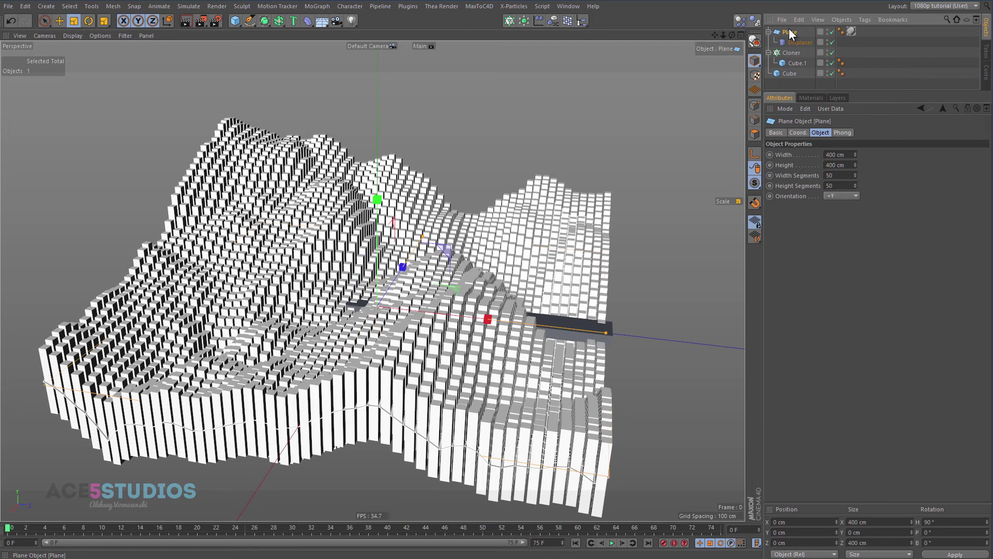
{"action": "left_click", "coordinate": [799, 42]}
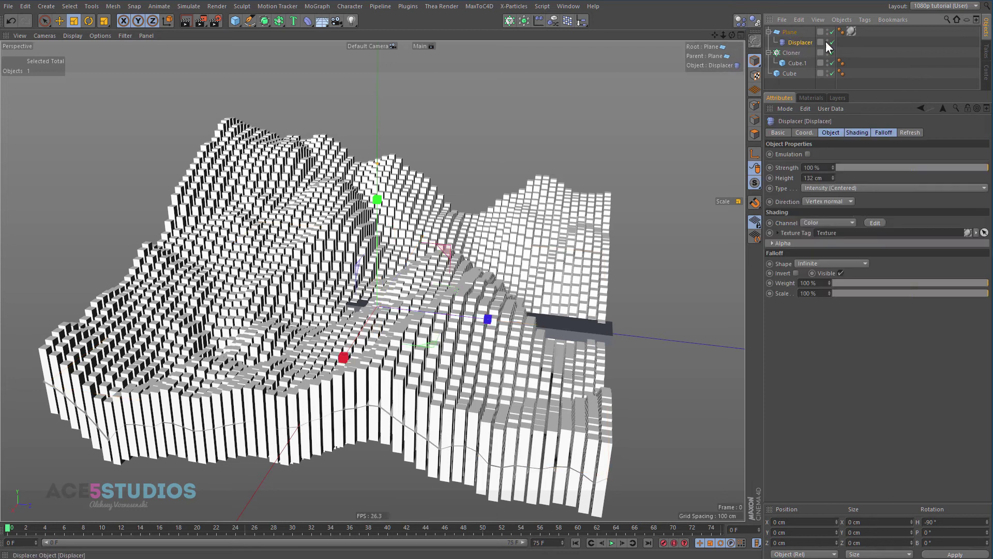
{"action": "left_click", "coordinate": [832, 43]}
{"action": "left_click", "coordinate": [832, 42]}
Step: Compare the column terrain from a new angle with the reference film still
{"action": "left_click_drag", "start_coordinate": [326, 315], "coordinate": [372, 331], "text": "alt"}
{"action": "left_click_drag", "start_coordinate": [992, 122], "coordinate": [507, 122]}
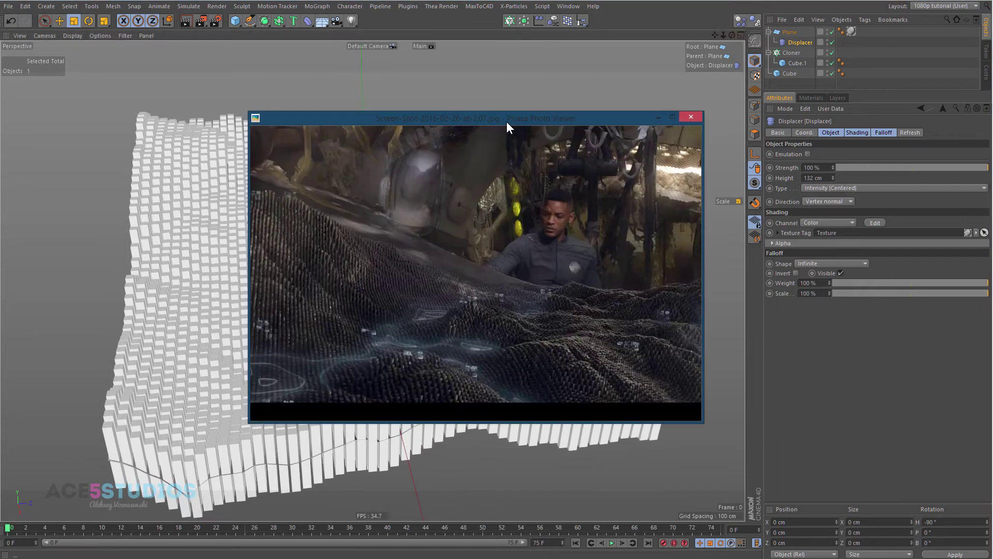
{"action": "key", "text": "alt+Tab"}
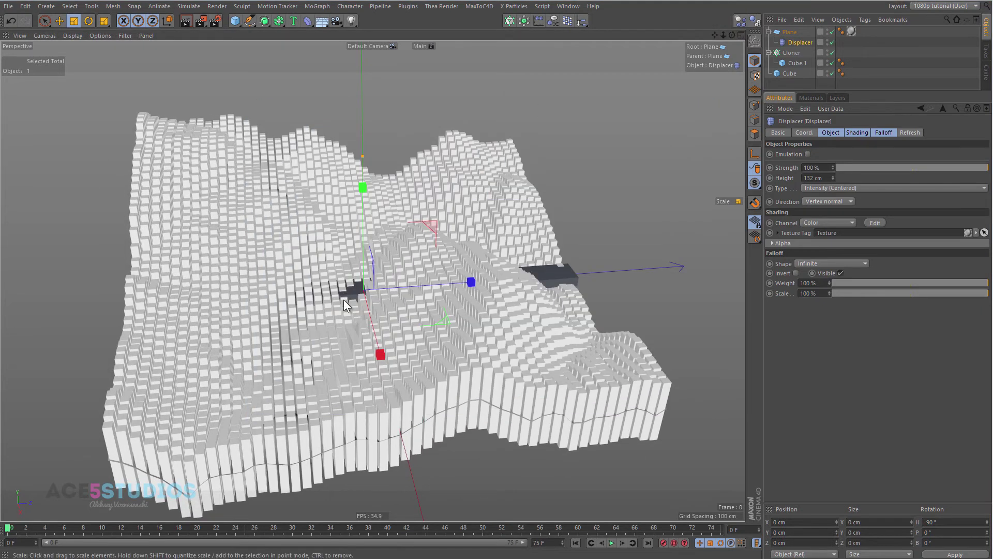
Step: Scale the cloned cube to about 6.02 cm in X and Z and 71.1 cm in Y
{"action": "scroll", "coordinate": [343, 290], "scroll_direction": "up", "scroll_amount": 6}
{"action": "left_click", "coordinate": [794, 63]}
{"action": "key", "text": "t"}
{"action": "mouse_move", "coordinate": [509, 195]}
{"action": "left_mouse_down"}
{"action": "mouse_move", "coordinate": [446, 211]}
{"action": "mouse_move", "coordinate": [490, 195]}
{"action": "left_mouse_up"}
{"action": "left_click_drag", "start_coordinate": [357, 247], "coordinate": [362, 231]}
{"action": "left_click_drag", "start_coordinate": [396, 314], "coordinate": [357, 275], "text": "alt"}
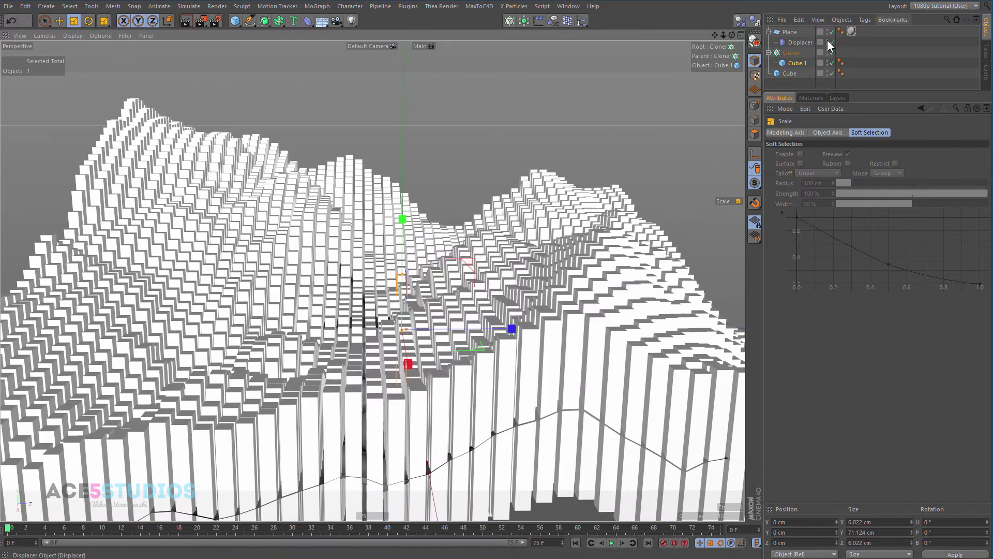
Step: Compare the terrain with the Cloner's Align Clone option on and off, leaving it off
{"action": "left_click", "coordinate": [788, 53]}
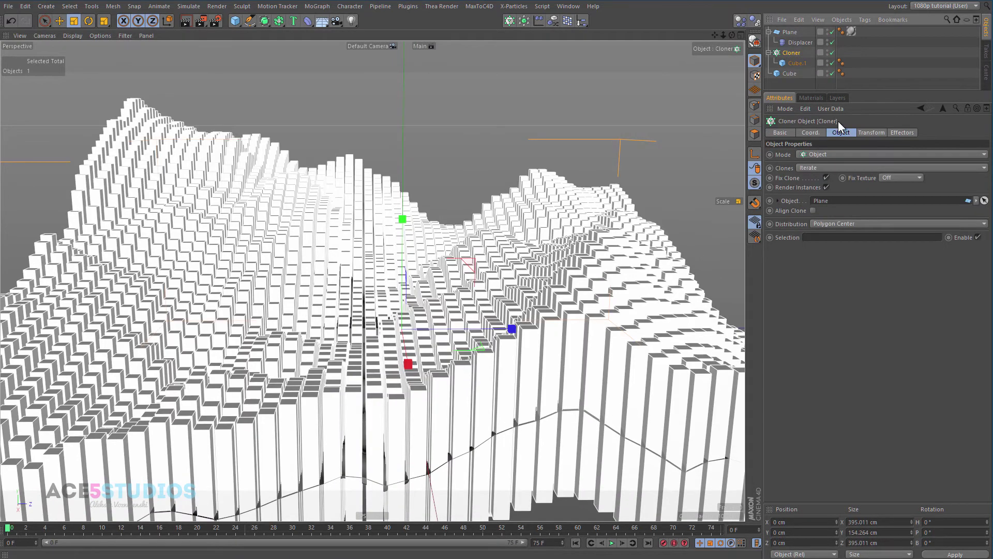
{"action": "left_click", "coordinate": [813, 211]}
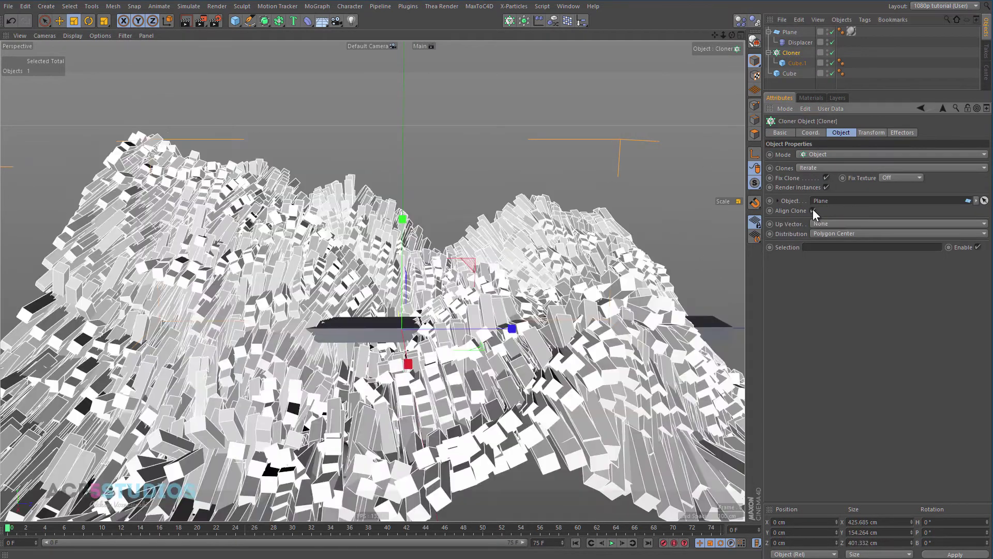
{"action": "left_click", "coordinate": [812, 210]}
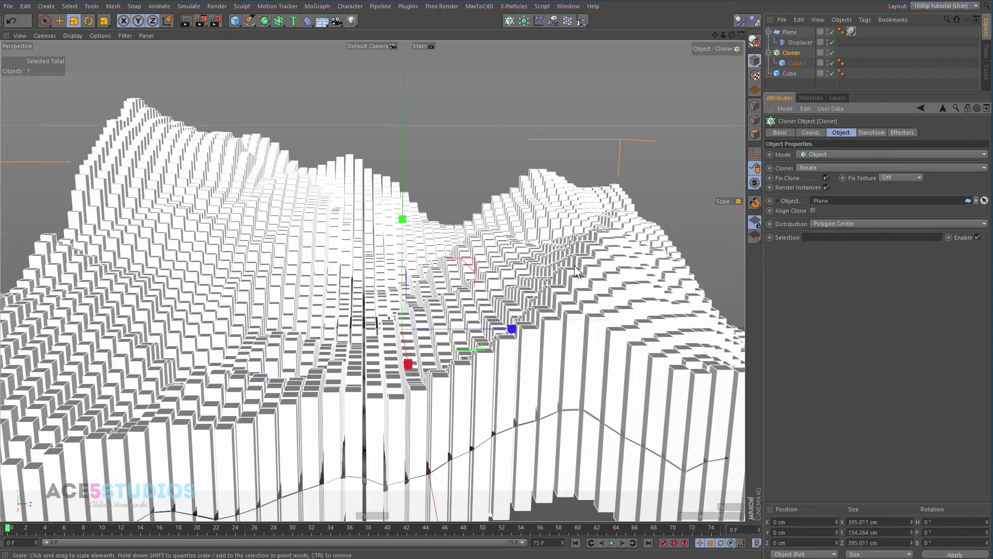
Step: Disable the Plane's Displacer and add a Shader effector to the Cloner
{"action": "scroll", "coordinate": [365, 309], "scroll_direction": "up", "scroll_amount": 2}
{"action": "left_click_drag", "start_coordinate": [365, 309], "coordinate": [436, 256], "text": "alt"}
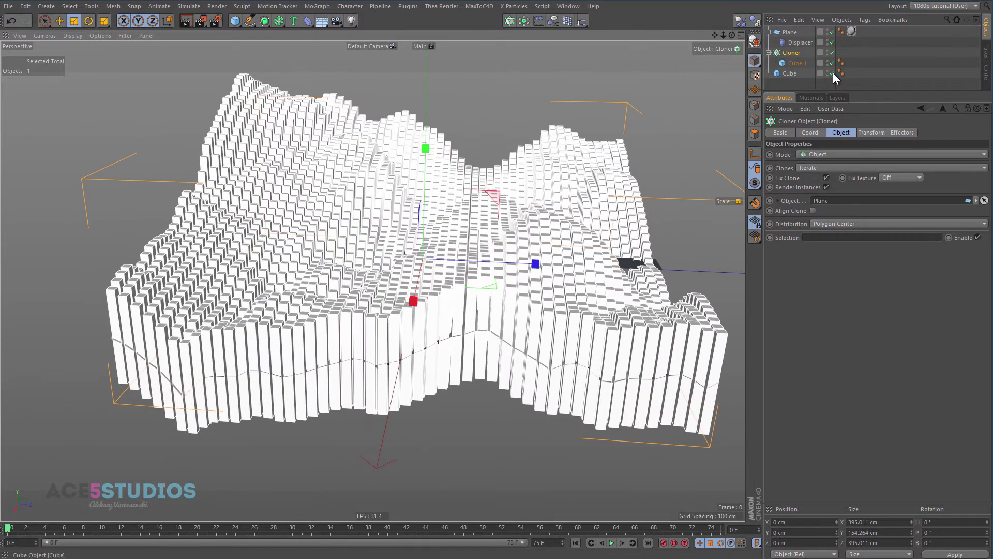
{"action": "left_click", "coordinate": [833, 41]}
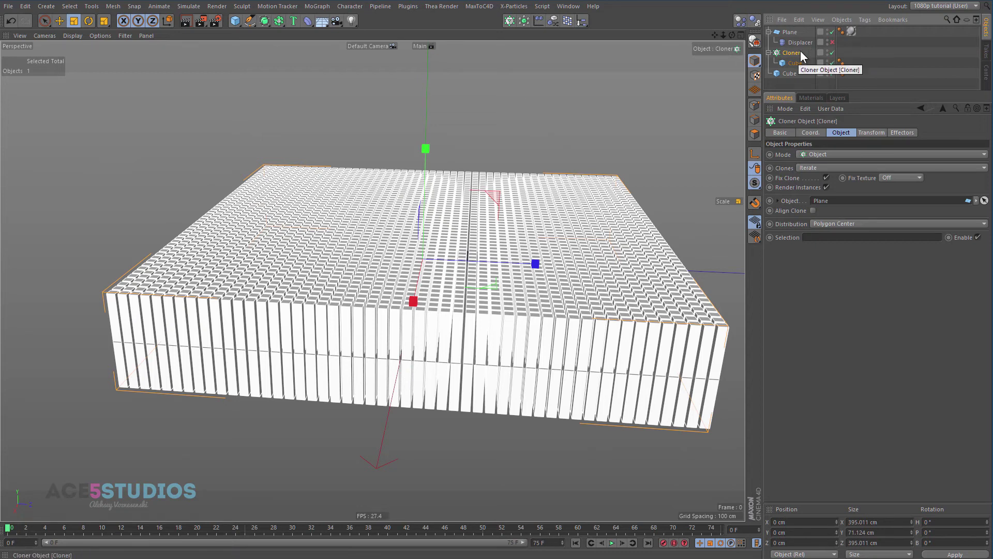
{"action": "left_click", "coordinate": [568, 20]}
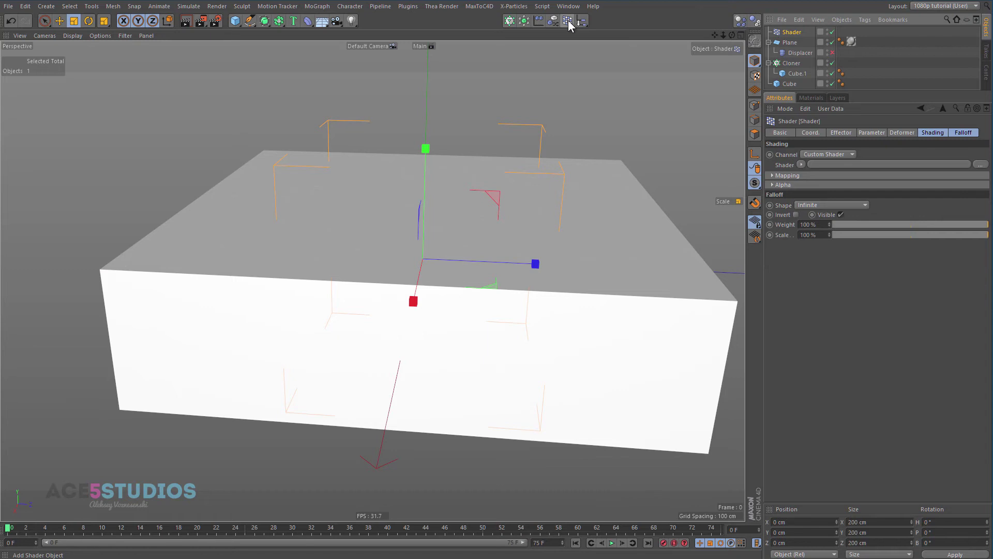
Step: Turn off Uniform Scale on the Shader effector and set its Y scale to 1
{"action": "left_click", "coordinate": [882, 132]}
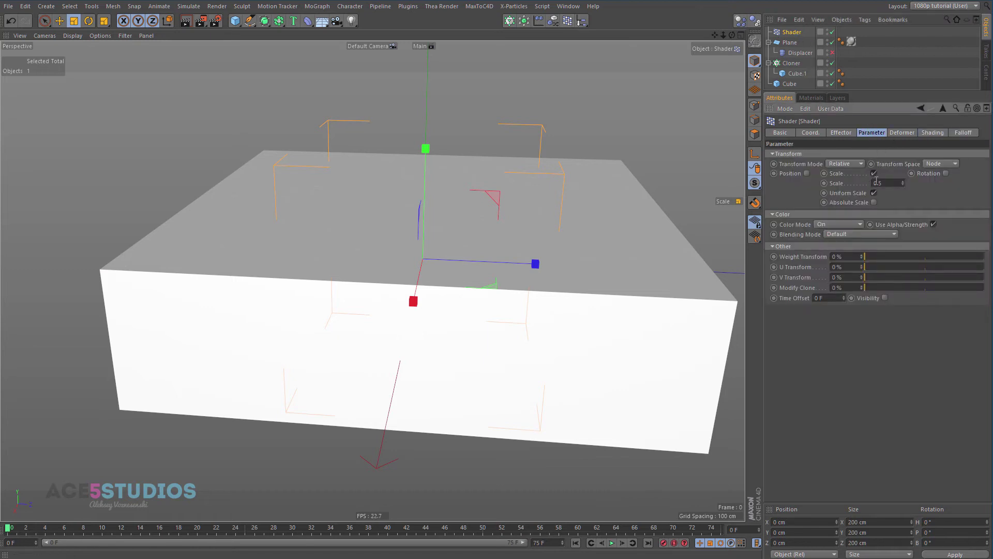
{"action": "left_click", "coordinate": [873, 194]}
{"action": "left_click", "coordinate": [885, 193]}
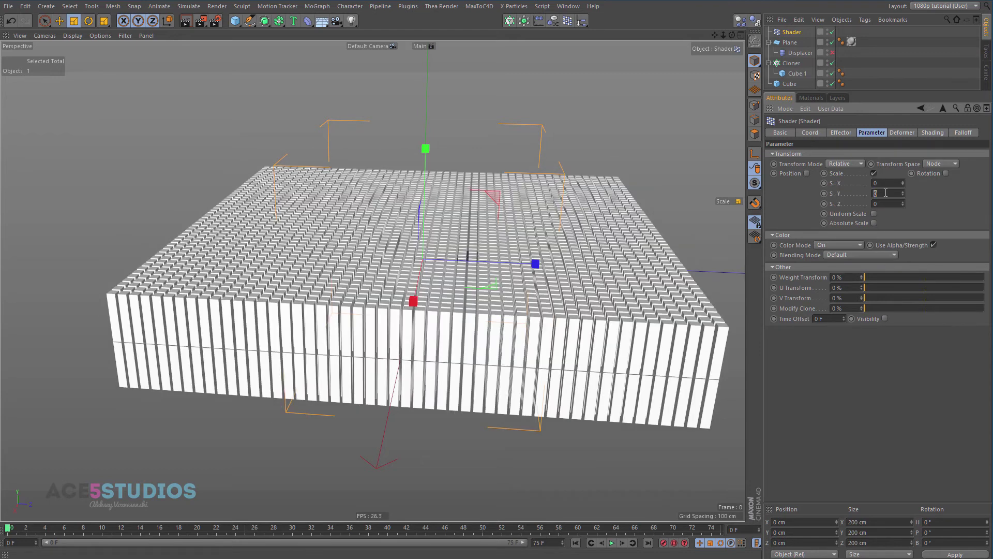
{"action": "type", "text": "1"}
{"action": "key", "text": "Return"}
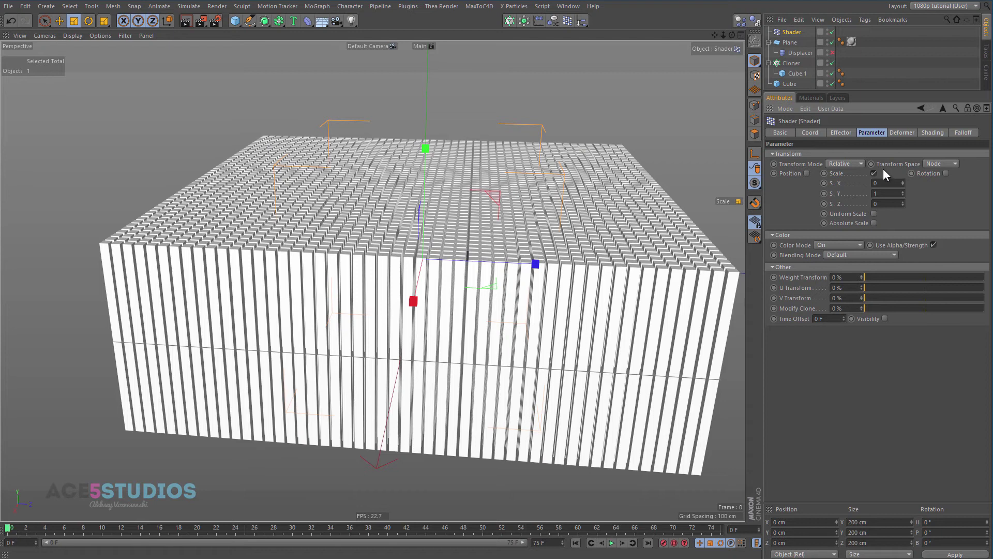
Step: Set the Shader effector's shading channel to Color and assign the Plane's texture tag to it
{"action": "left_click", "coordinate": [932, 132]}
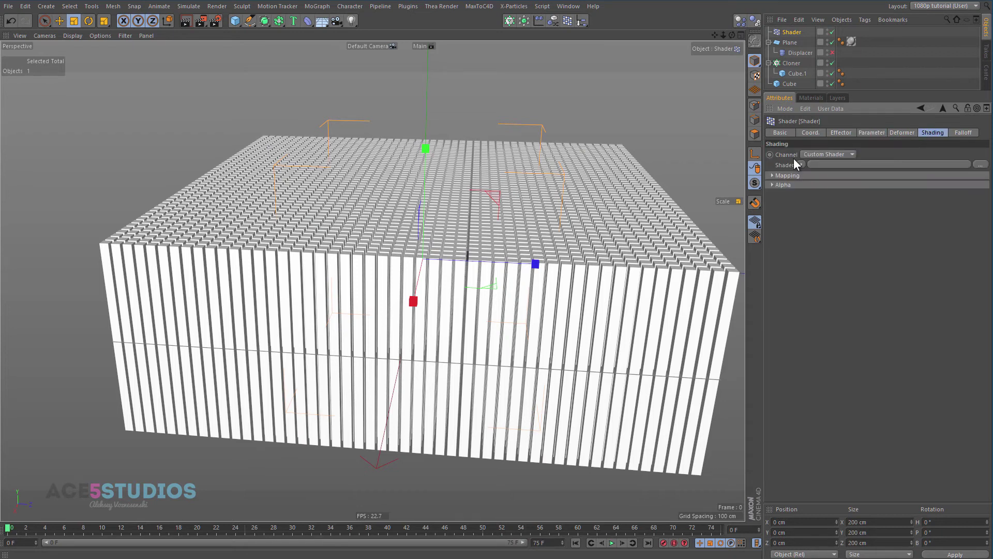
{"action": "left_click", "coordinate": [843, 153]}
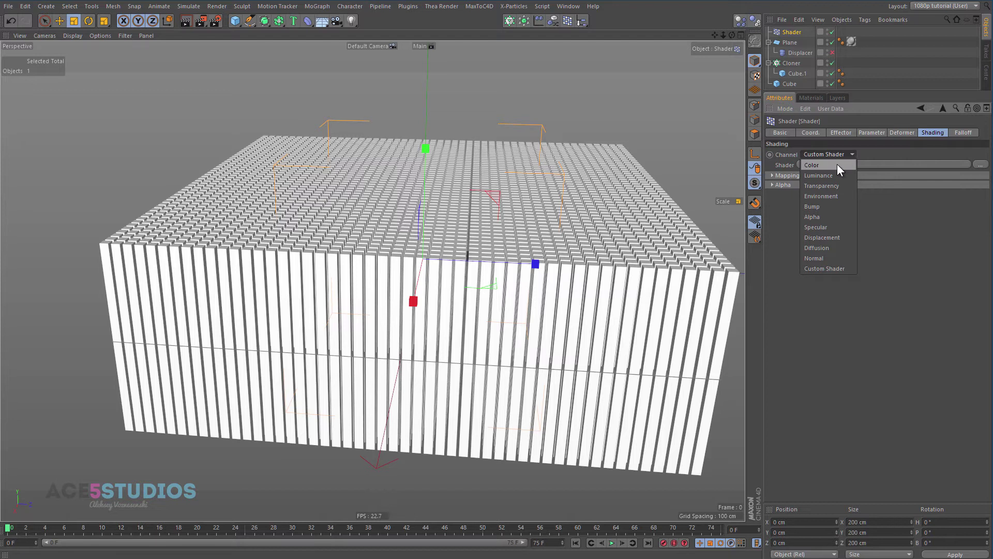
{"action": "left_click", "coordinate": [837, 164]}
{"action": "left_click_drag", "start_coordinate": [852, 42], "coordinate": [842, 166]}
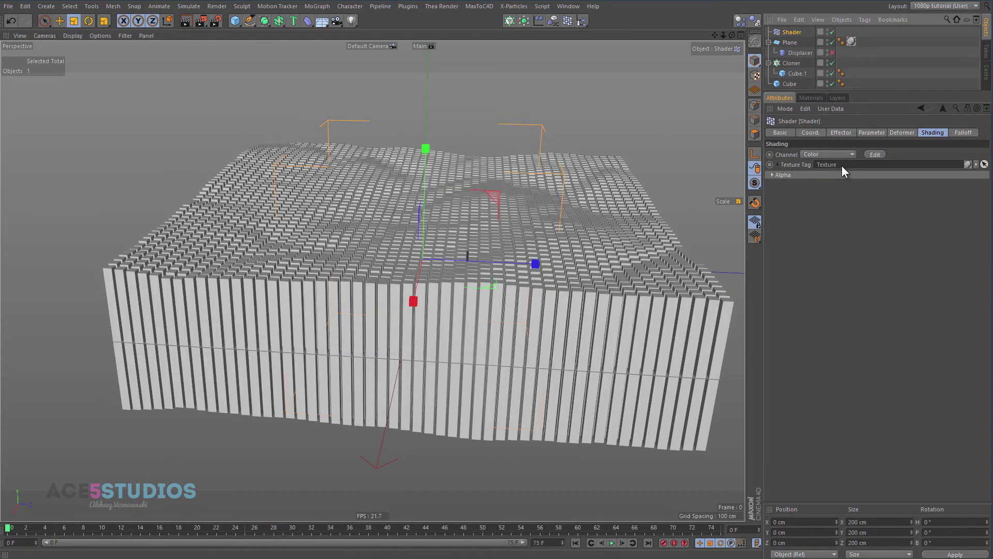
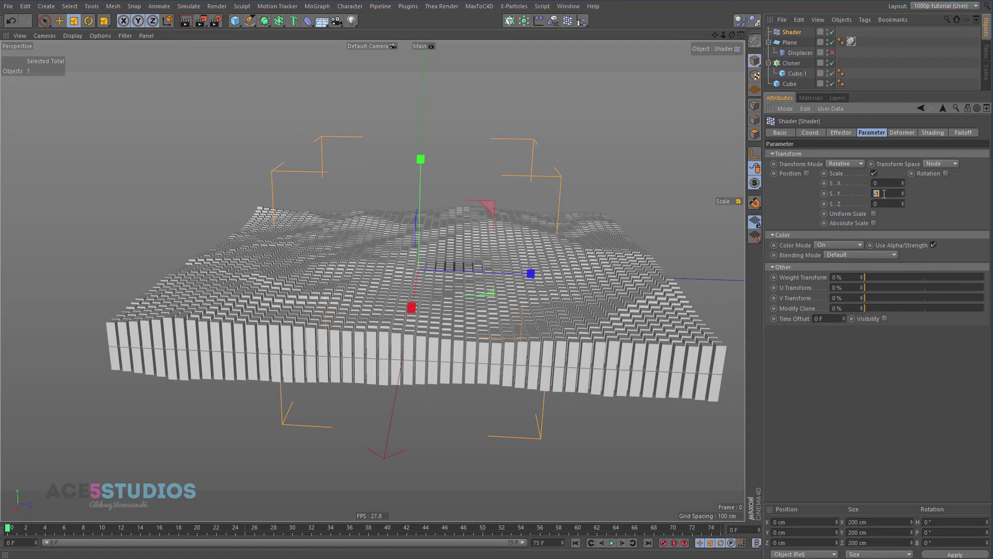
Step: Try Y scale values of -2 and -1 on the Shader effector
{"action": "type", "text": "2"}
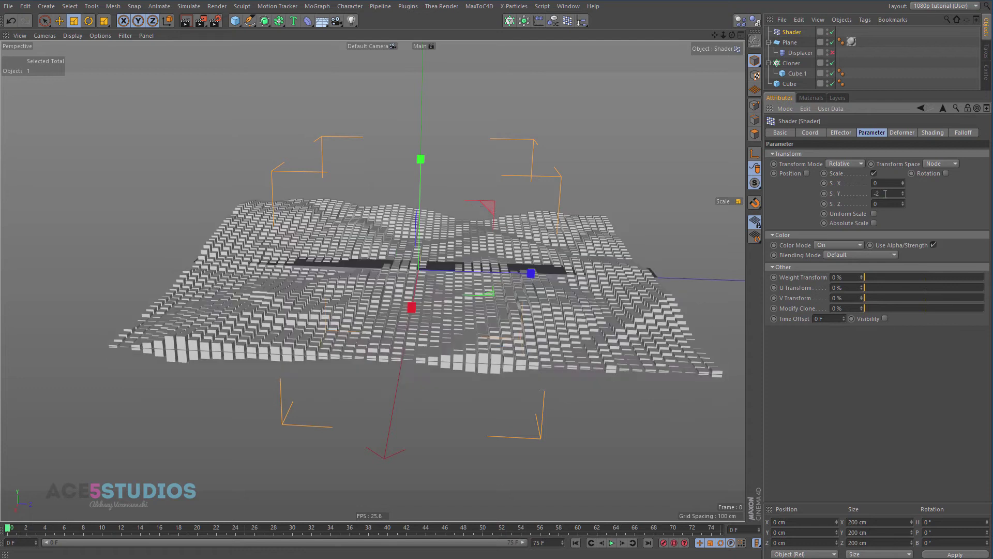
{"action": "mouse_move", "coordinate": [462, 269]}
{"action": "left_mouse_down", "text": "alt"}
{"action": "mouse_move", "coordinate": [453, 319]}
{"action": "mouse_move", "coordinate": [461, 265]}
{"action": "left_mouse_up", "text": "alt"}
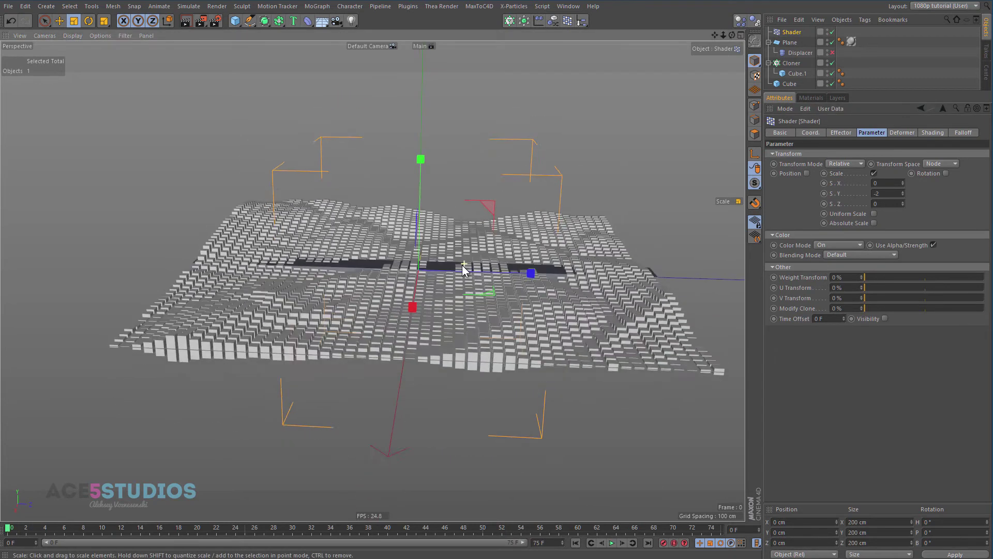
{"action": "right_click_drag", "start_coordinate": [440, 288], "coordinate": [457, 282], "text": "alt"}
{"action": "left_click", "coordinate": [893, 193]}
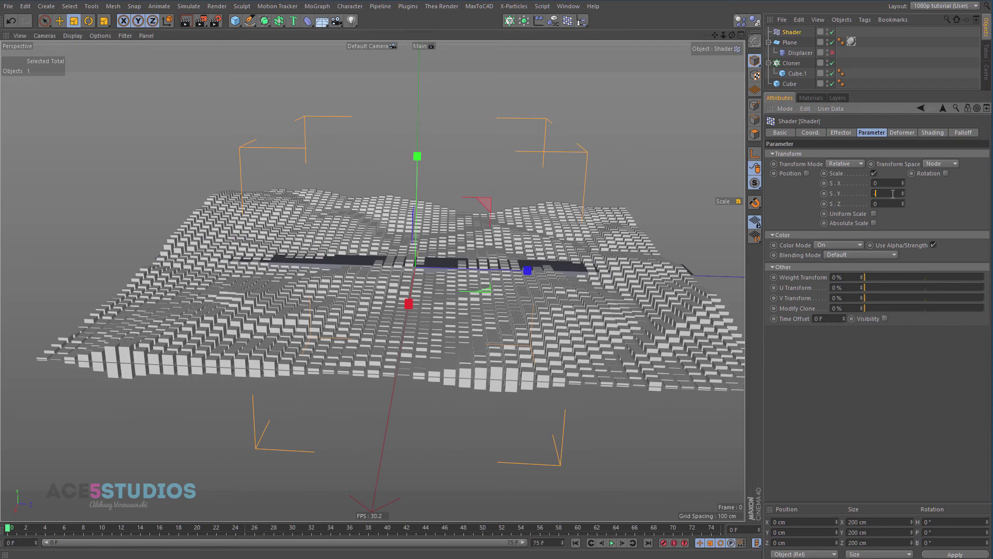
{"action": "type", "text": "-1"}
{"action": "key", "text": "Return"}
{"action": "mouse_move", "coordinate": [408, 299]}
{"action": "left_mouse_down", "text": "alt"}
{"action": "mouse_move", "coordinate": [412, 350]}
{"action": "mouse_move", "coordinate": [427, 254]}
{"action": "mouse_move", "coordinate": [395, 294]}
{"action": "left_mouse_up", "text": "alt"}
Step: Turn on Absolute Scale for the Shader effector and raise its Y scale to 3.58
{"action": "mouse_move", "coordinate": [904, 192]}
{"action": "left_mouse_down"}
{"action": "mouse_move", "coordinate": [905, 170]}
{"action": "mouse_move", "coordinate": [904, 191]}
{"action": "left_mouse_up"}
{"action": "left_click_drag", "start_coordinate": [278, 384], "coordinate": [317, 362], "text": "alt"}
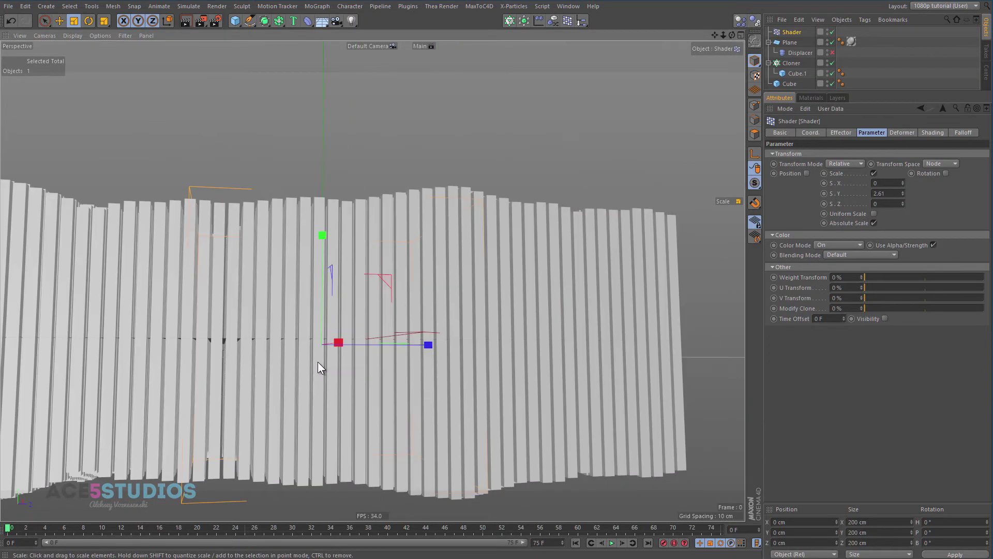
{"action": "mouse_move", "coordinate": [54, 202]}
{"action": "left_mouse_down", "text": "alt"}
{"action": "mouse_move", "coordinate": [346, 278]}
{"action": "mouse_move", "coordinate": [336, 289]}
{"action": "left_mouse_up", "text": "alt"}
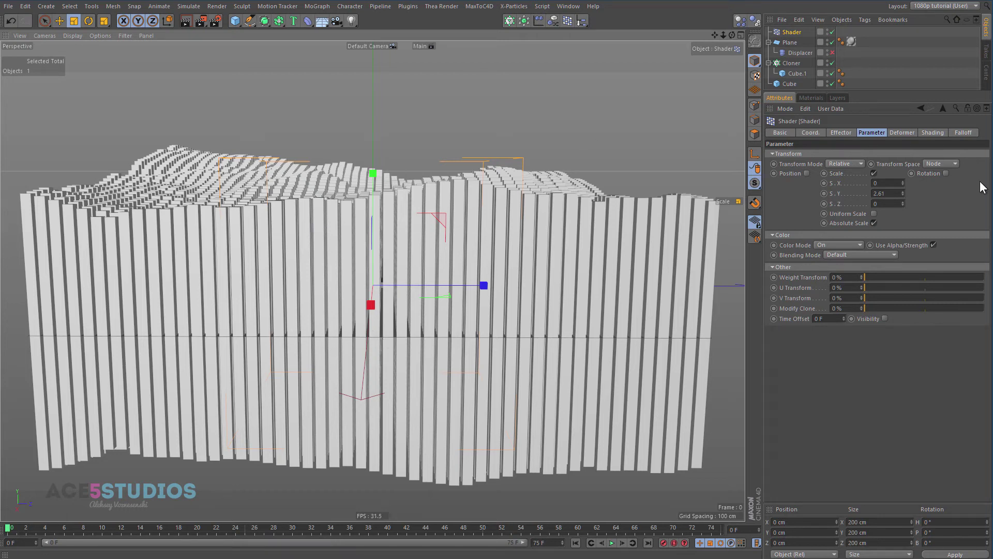
{"action": "mouse_move", "coordinate": [905, 191]}
{"action": "left_mouse_down"}
{"action": "mouse_move", "coordinate": [902, 207]}
{"action": "mouse_move", "coordinate": [907, 166]}
{"action": "mouse_move", "coordinate": [903, 192]}
{"action": "left_mouse_up"}
Step: Disable the Shader effector and the Cloner, and raise the Cloner's child cube to about Y 53.6 cm
{"action": "left_click", "coordinate": [829, 31]}
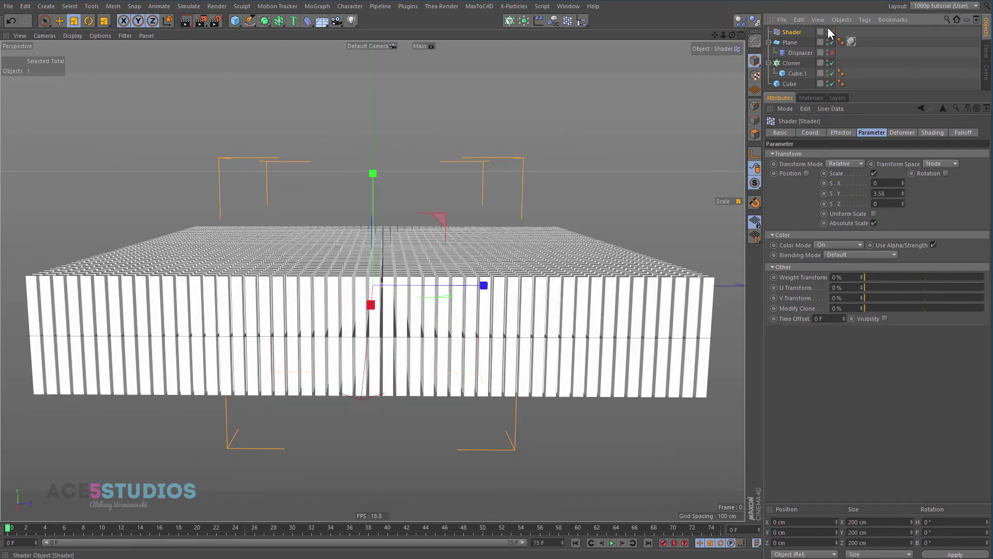
{"action": "left_click", "coordinate": [832, 63]}
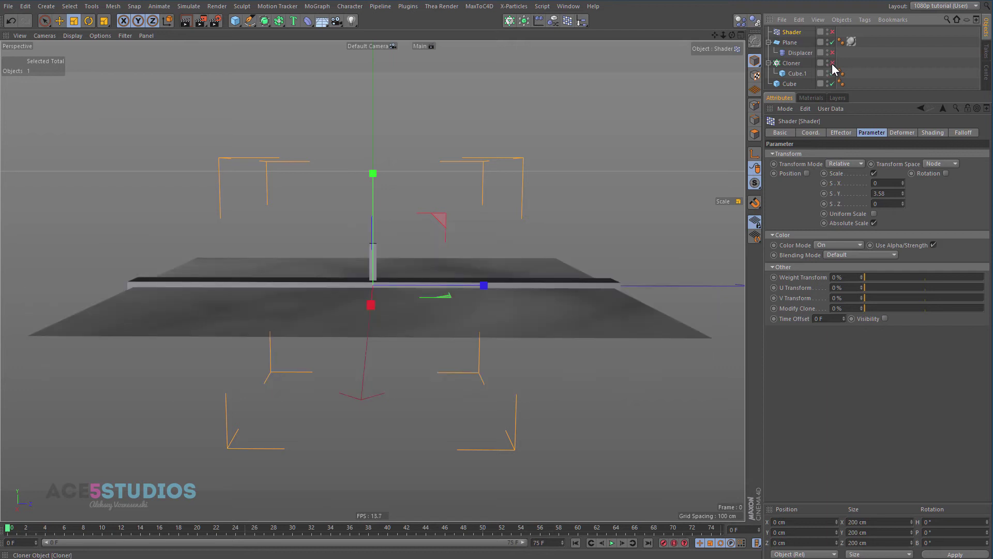
{"action": "left_click_drag", "start_coordinate": [285, 304], "coordinate": [381, 281], "text": "alt"}
{"action": "scroll", "coordinate": [381, 281], "scroll_direction": "up", "scroll_amount": 3}
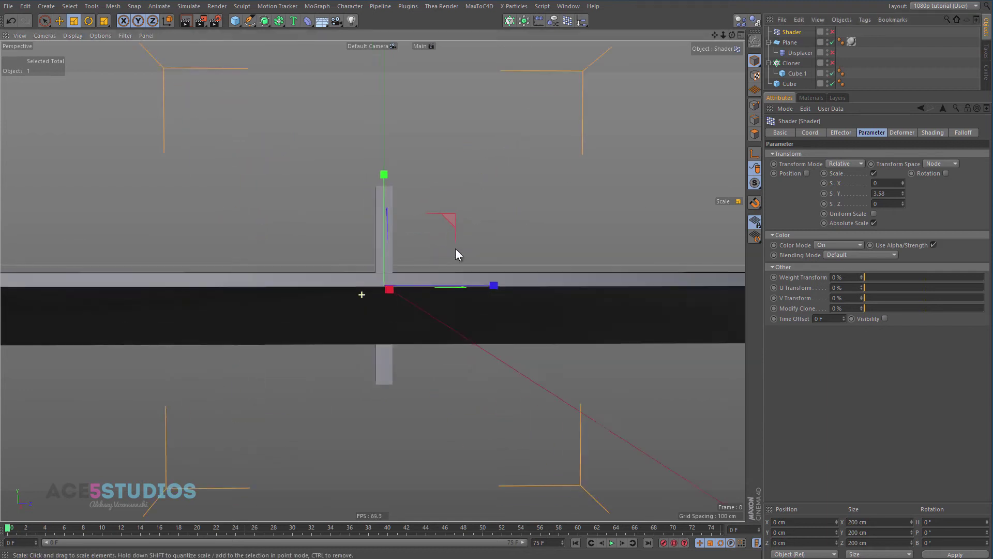
{"action": "left_click", "coordinate": [797, 73]}
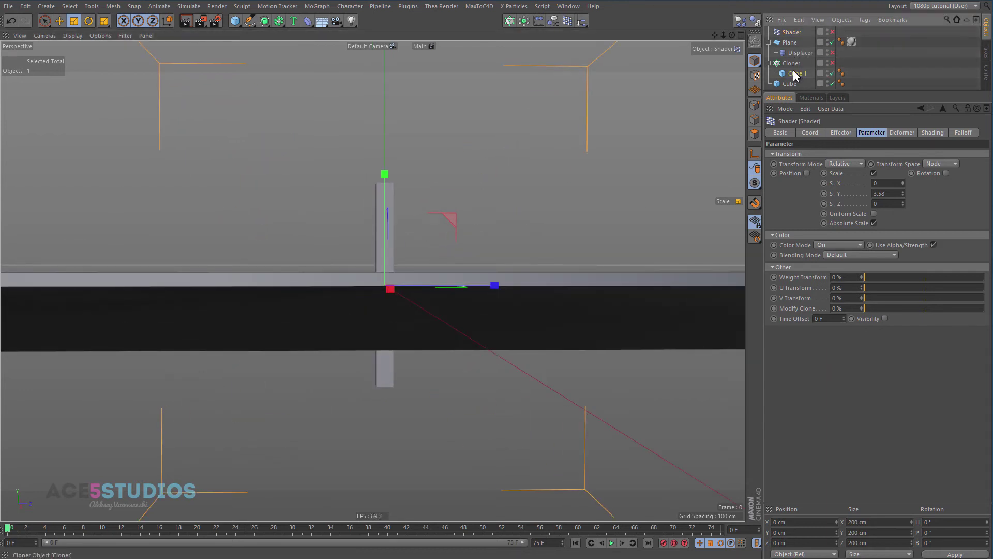
{"action": "key", "text": "e"}
{"action": "left_click_drag", "start_coordinate": [388, 212], "coordinate": [413, 188]}
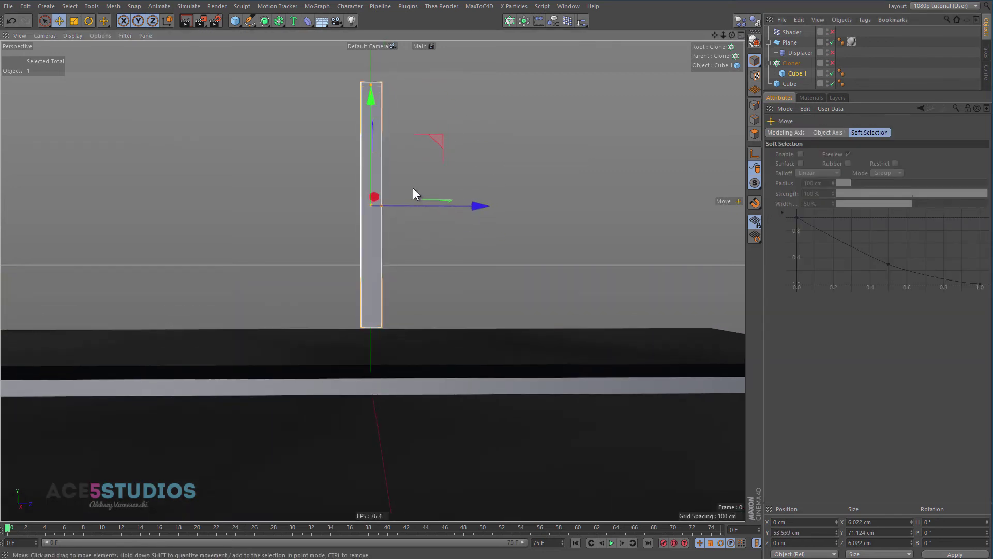
Step: Make the Cloner's child cube editable and move its axis down to its base, at about Y 18.5 cm
{"action": "key", "text": "c"}
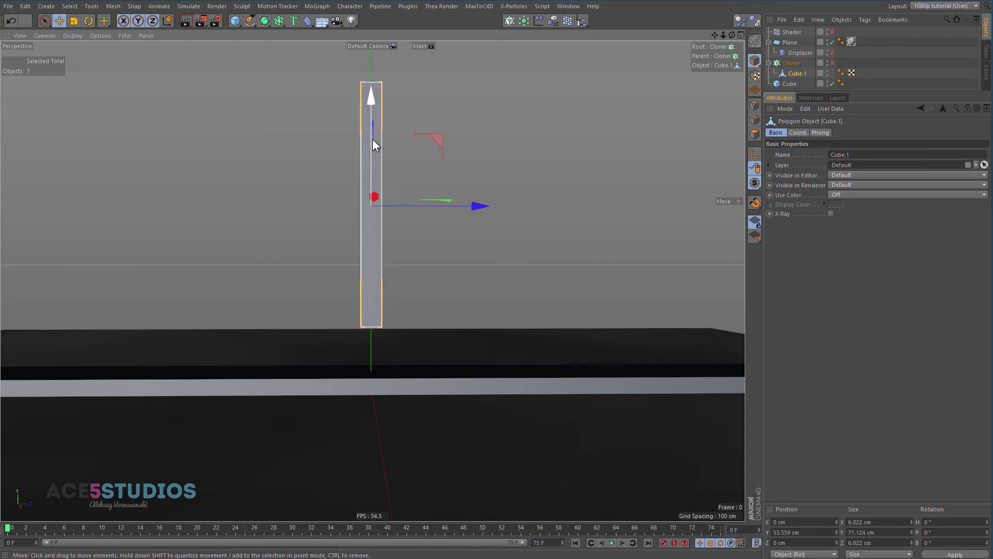
{"action": "left_click_drag", "start_coordinate": [370, 116], "coordinate": [366, 220]}
{"action": "left_click", "coordinate": [756, 154]}
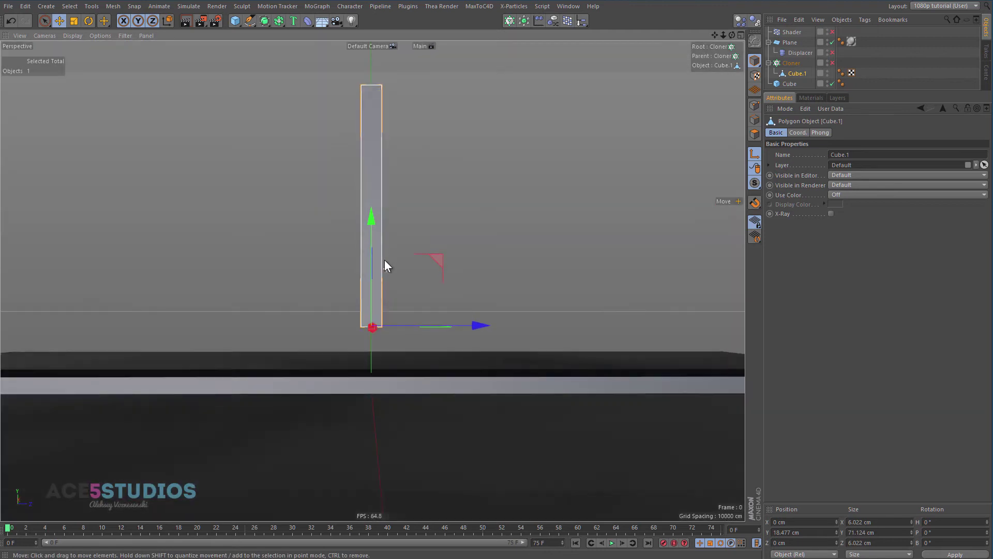
Step: Re-enable the Cloner and the Shader effector
{"action": "left_click", "coordinate": [832, 63]}
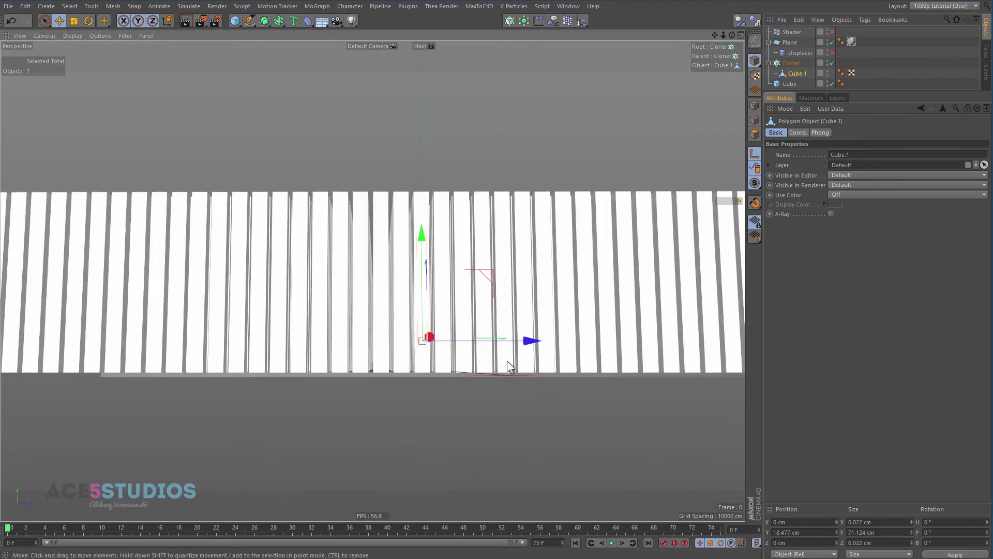
{"action": "left_click_drag", "start_coordinate": [507, 361], "coordinate": [469, 430], "text": "alt"}
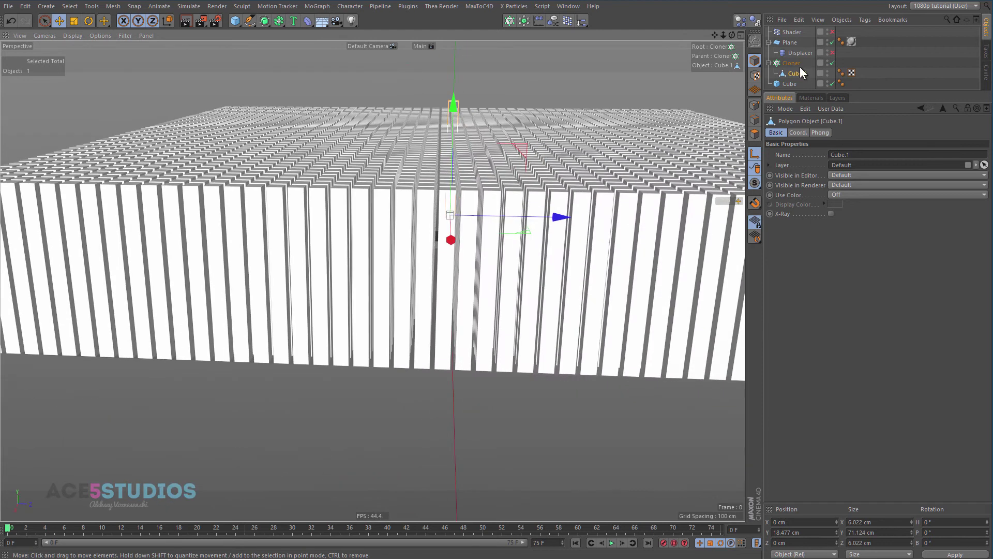
{"action": "left_click", "coordinate": [832, 32]}
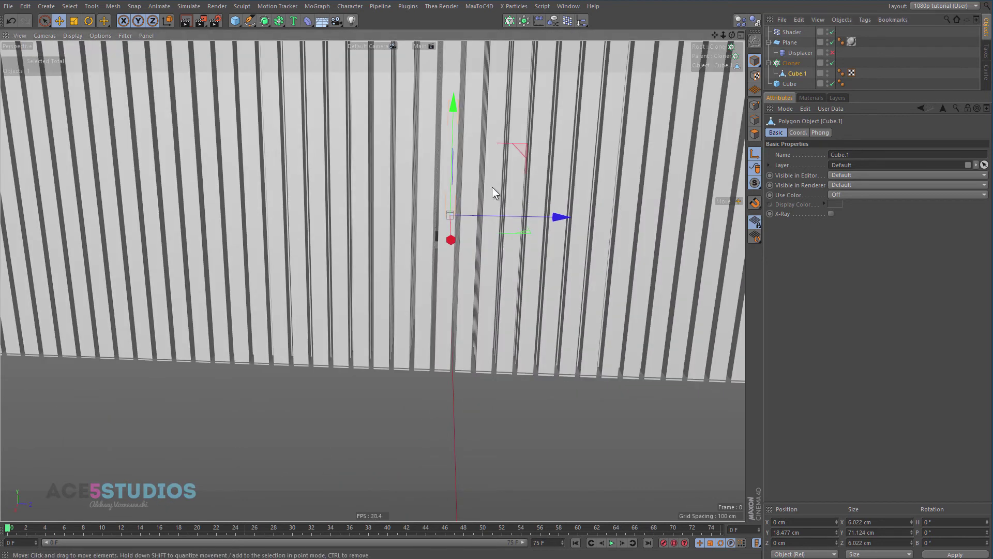
{"action": "scroll", "coordinate": [563, 162], "scroll_direction": "down", "scroll_amount": 3}
{"action": "left_click_drag", "start_coordinate": [563, 162], "coordinate": [386, 176], "text": "alt"}
Step: Try different Y scales on the Shader effector and set the value to -1
{"action": "left_click", "coordinate": [787, 32]}
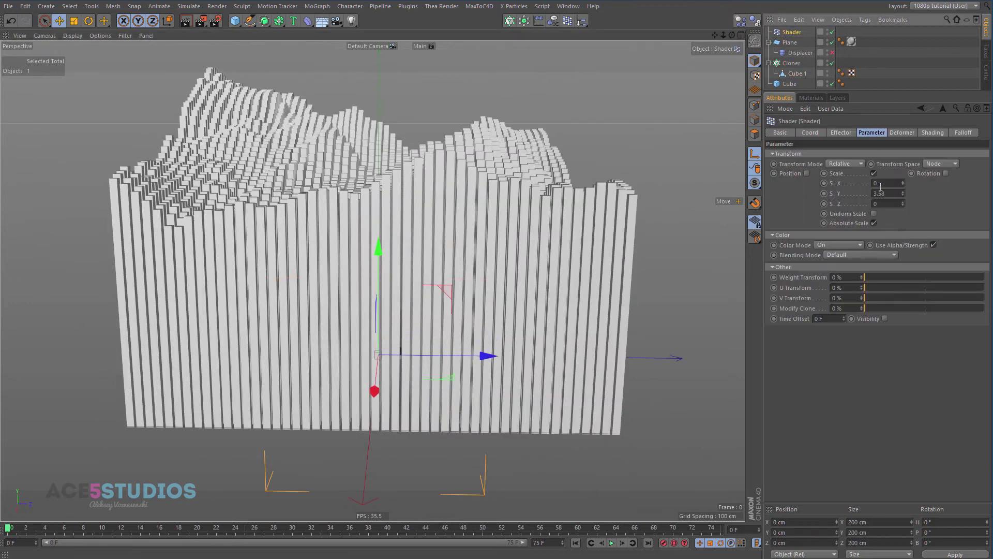
{"action": "mouse_move", "coordinate": [903, 192]}
{"action": "left_mouse_down"}
{"action": "mouse_move", "coordinate": [897, 238]}
{"action": "mouse_move", "coordinate": [899, 181]}
{"action": "mouse_move", "coordinate": [904, 188]}
{"action": "left_mouse_up"}
{"action": "left_click", "coordinate": [897, 190]}
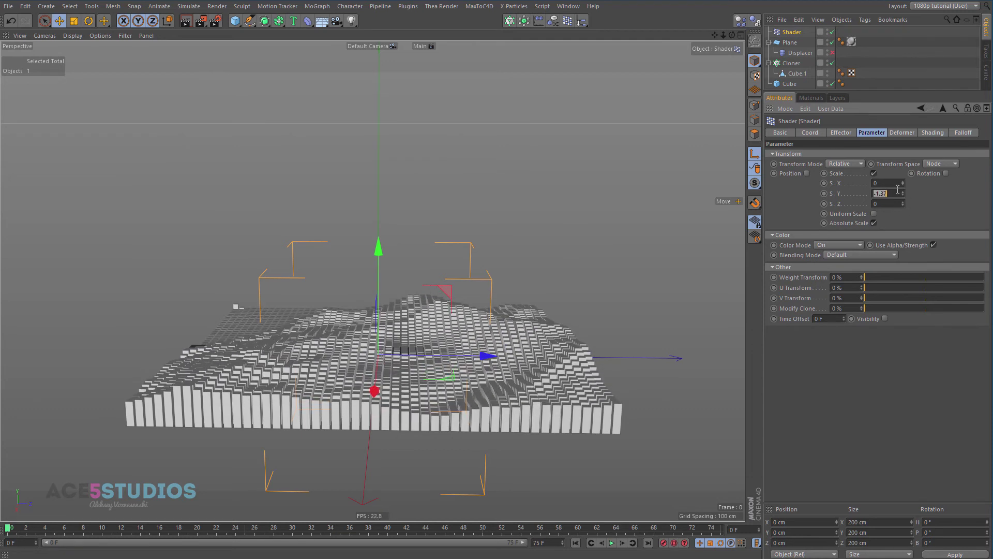
{"action": "type", "text": "-1"}
{"action": "key", "text": "Return"}
{"action": "mouse_move", "coordinate": [364, 194]}
{"action": "left_mouse_down", "text": "alt"}
{"action": "mouse_move", "coordinate": [321, 346]}
{"action": "mouse_move", "coordinate": [337, 362]}
{"action": "mouse_move", "coordinate": [384, 305]}
{"action": "mouse_move", "coordinate": [395, 323]}
{"action": "mouse_move", "coordinate": [418, 271]}
{"action": "mouse_move", "coordinate": [475, 278]}
{"action": "left_mouse_up", "text": "alt"}
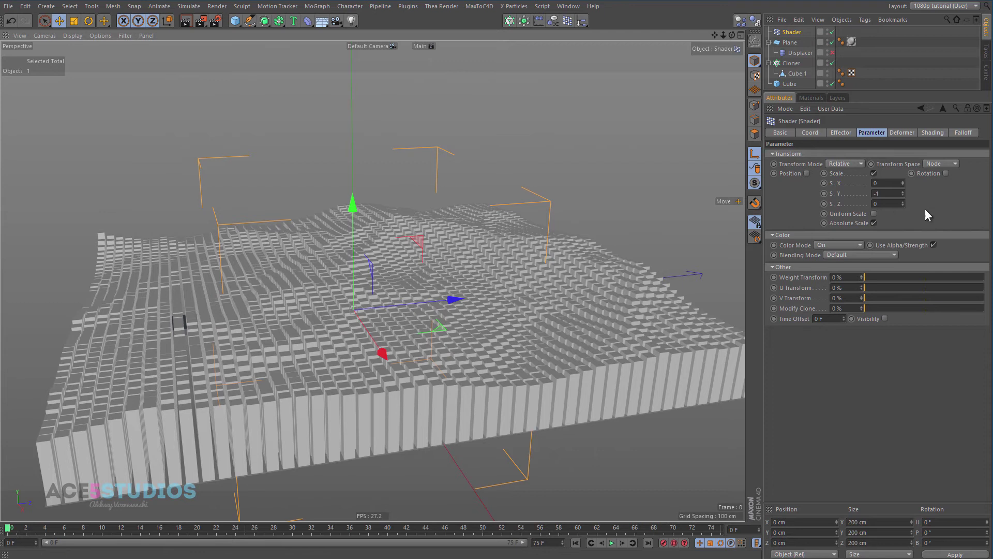
{"action": "left_click_drag", "start_coordinate": [903, 193], "coordinate": [903, 194]}
{"action": "left_click", "coordinate": [898, 194]}
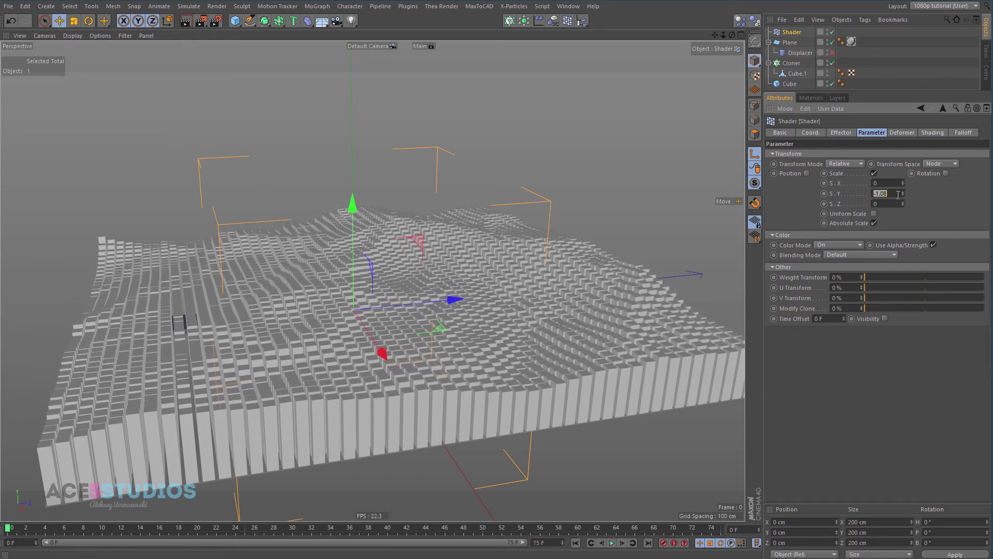
{"action": "key", "text": "Return"}
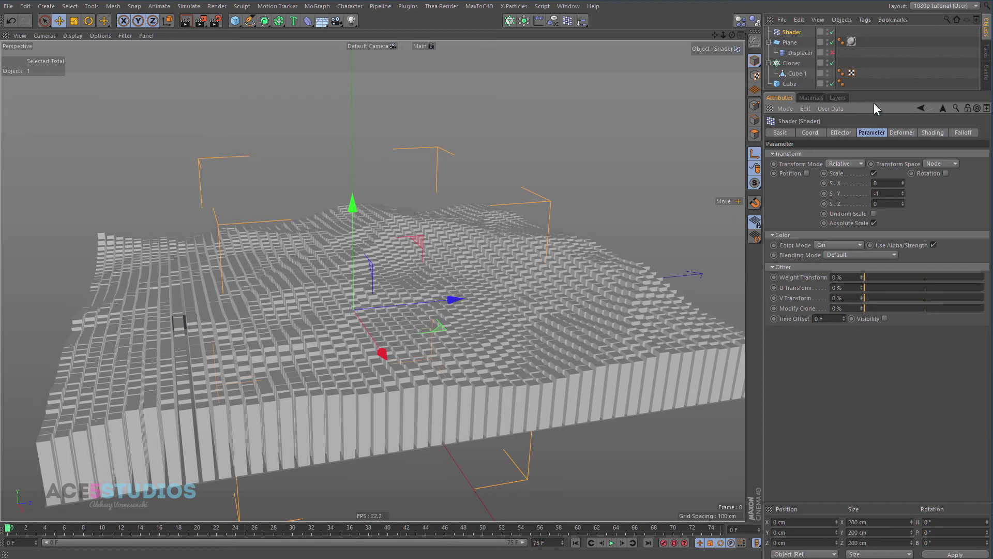
Step: Scale the Cloner's child cube along Y to a height of about 167 cm
{"action": "left_click", "coordinate": [797, 73]}
{"action": "key", "text": "t"}
{"action": "left_click_drag", "start_coordinate": [351, 194], "coordinate": [371, 58]}
{"action": "left_click_drag", "start_coordinate": [384, 204], "coordinate": [407, 366], "text": "alt"}
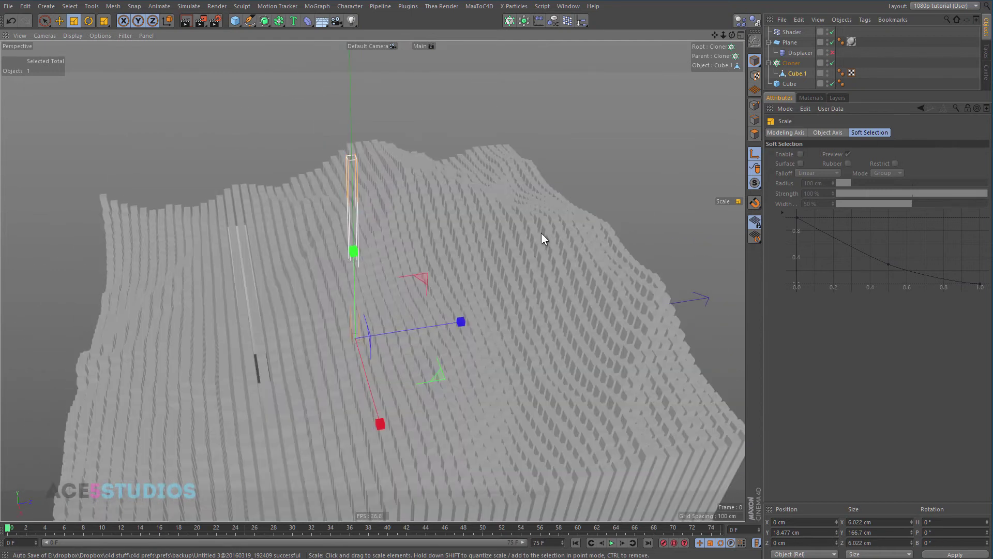
Step: Compare the terrain driven only by the Displacer with the one driven only by the Shader effector
{"action": "left_click", "coordinate": [833, 32]}
{"action": "left_click", "coordinate": [832, 52]}
{"action": "left_click", "coordinate": [832, 52]}
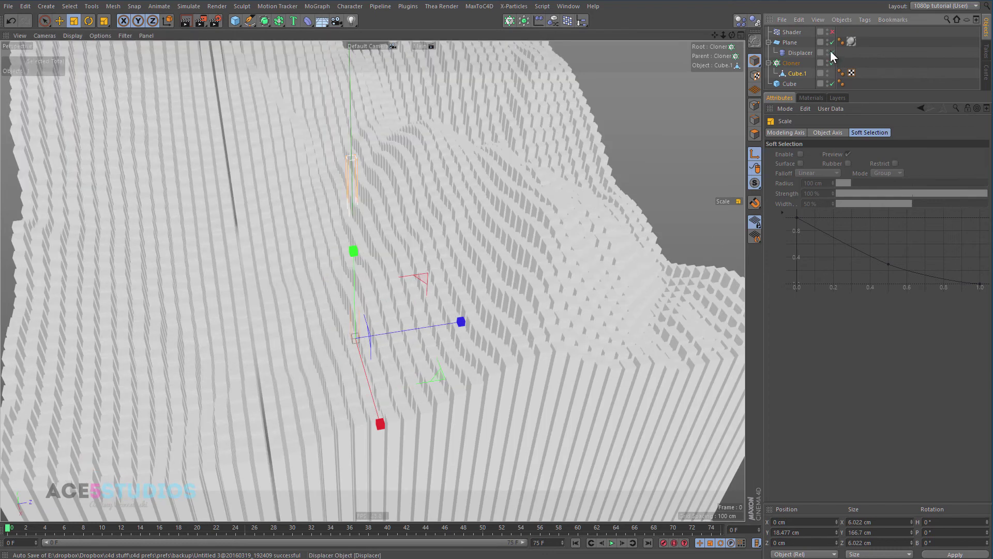
{"action": "mouse_move", "coordinate": [464, 307]}
{"action": "left_mouse_down", "text": "alt"}
{"action": "mouse_move", "coordinate": [446, 269]}
{"action": "mouse_move", "coordinate": [426, 288]}
{"action": "mouse_move", "coordinate": [467, 330]}
{"action": "mouse_move", "coordinate": [287, 308]}
{"action": "mouse_move", "coordinate": [318, 306]}
{"action": "left_mouse_up", "text": "alt"}
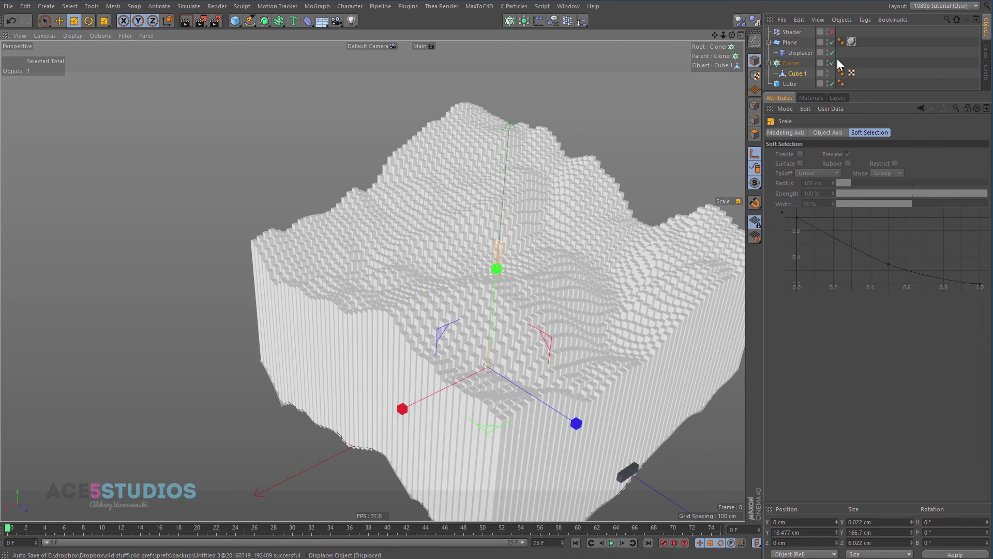
{"action": "left_click", "coordinate": [833, 52]}
{"action": "left_click", "coordinate": [832, 32]}
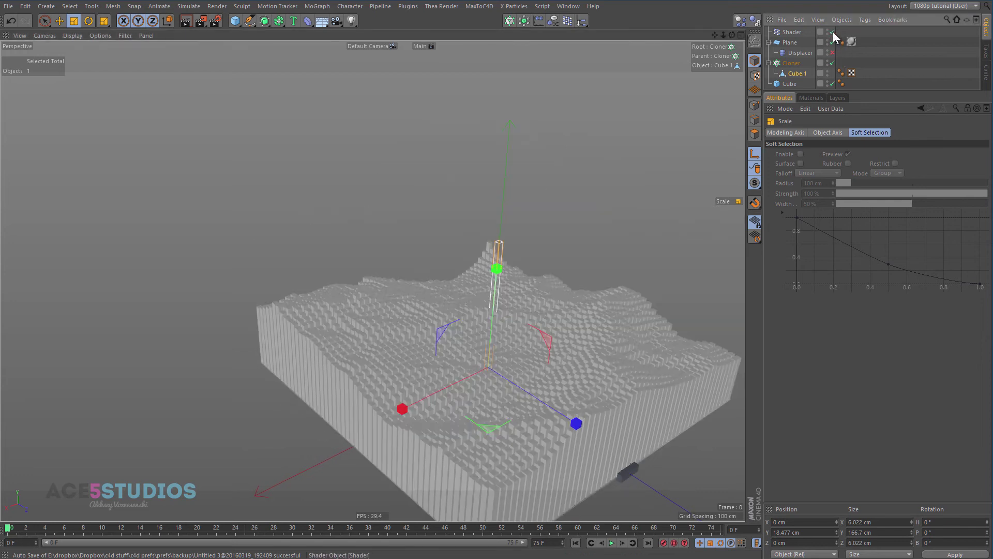
{"action": "mouse_move", "coordinate": [551, 297]}
{"action": "left_mouse_down", "text": "alt"}
{"action": "mouse_move", "coordinate": [548, 323]}
{"action": "mouse_move", "coordinate": [627, 354]}
{"action": "mouse_move", "coordinate": [491, 270]}
{"action": "mouse_move", "coordinate": [571, 206]}
{"action": "mouse_move", "coordinate": [543, 265]}
{"action": "mouse_move", "coordinate": [503, 296]}
{"action": "mouse_move", "coordinate": [557, 259]}
{"action": "mouse_move", "coordinate": [557, 227]}
{"action": "mouse_move", "coordinate": [566, 239]}
{"action": "left_mouse_up", "text": "alt"}
{"action": "scroll", "coordinate": [537, 284], "scroll_direction": "up", "scroll_amount": 5}
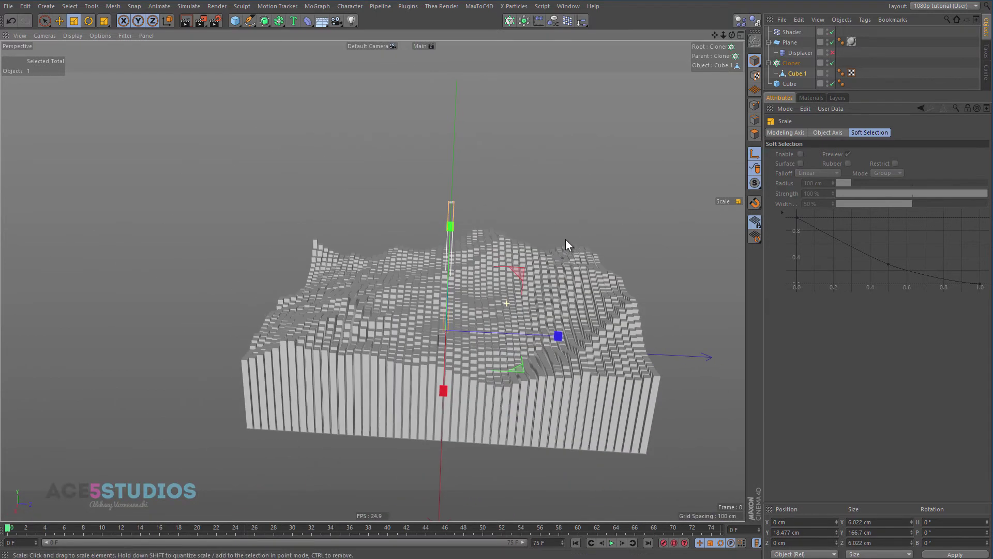
Step: Toggle the Displacer and Shader effector to compare their separate and combined effects, leaving both enabled
{"action": "left_click", "coordinate": [833, 52]}
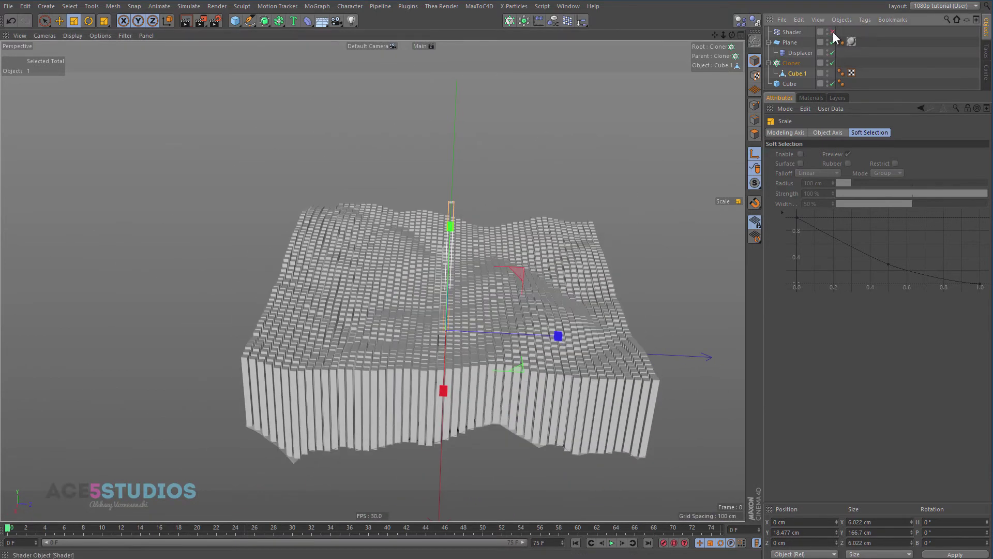
{"action": "left_click", "coordinate": [833, 32]}
{"action": "left_click", "coordinate": [833, 33]}
{"action": "left_click", "coordinate": [832, 55]}
{"action": "left_click", "coordinate": [832, 56]}
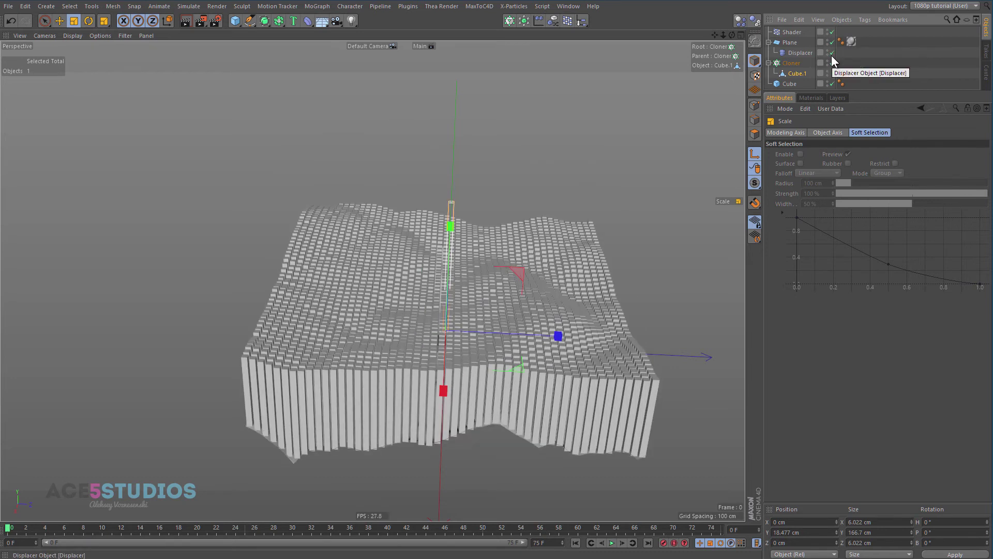
{"action": "left_click", "coordinate": [833, 32]}
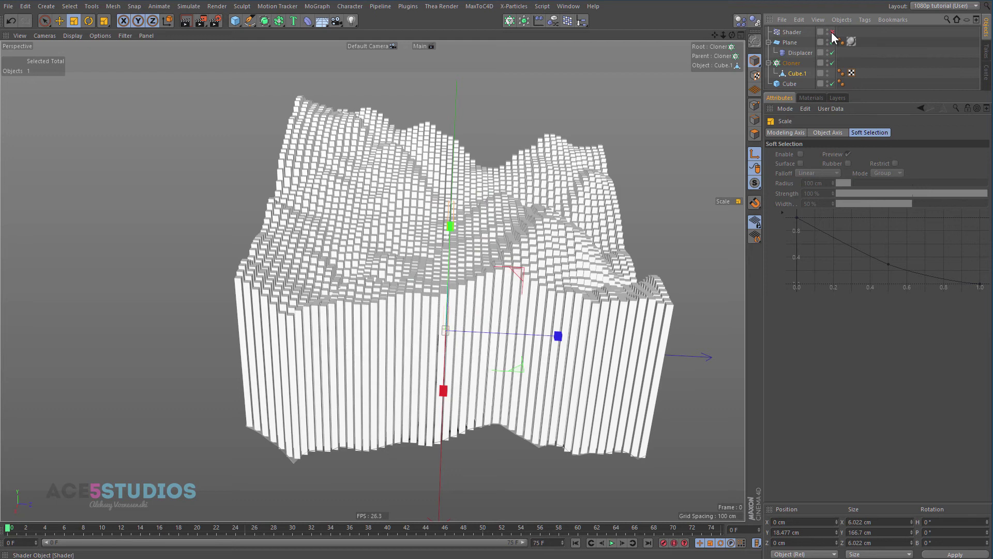
{"action": "left_click", "coordinate": [831, 33]}
{"action": "left_click", "coordinate": [833, 53]}
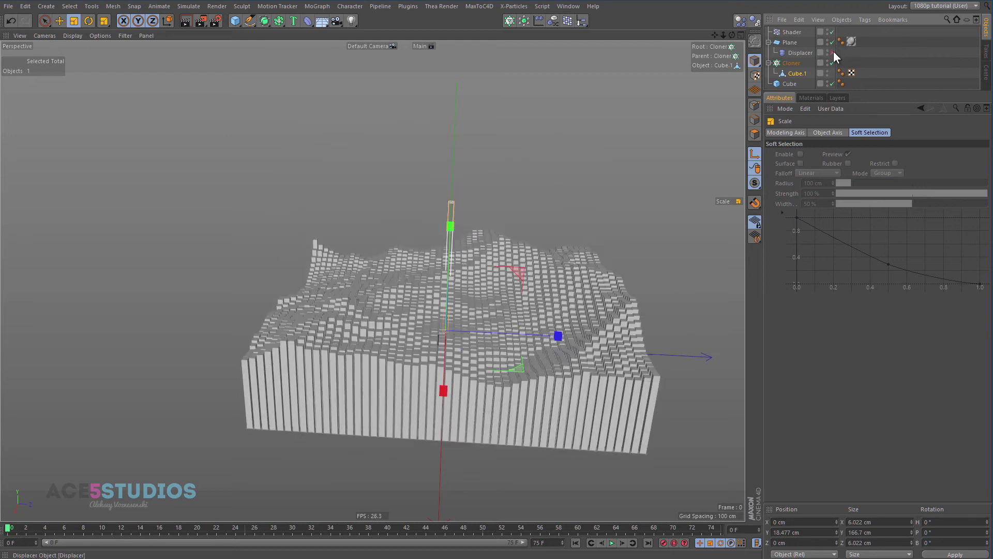
{"action": "left_click", "coordinate": [832, 52]}
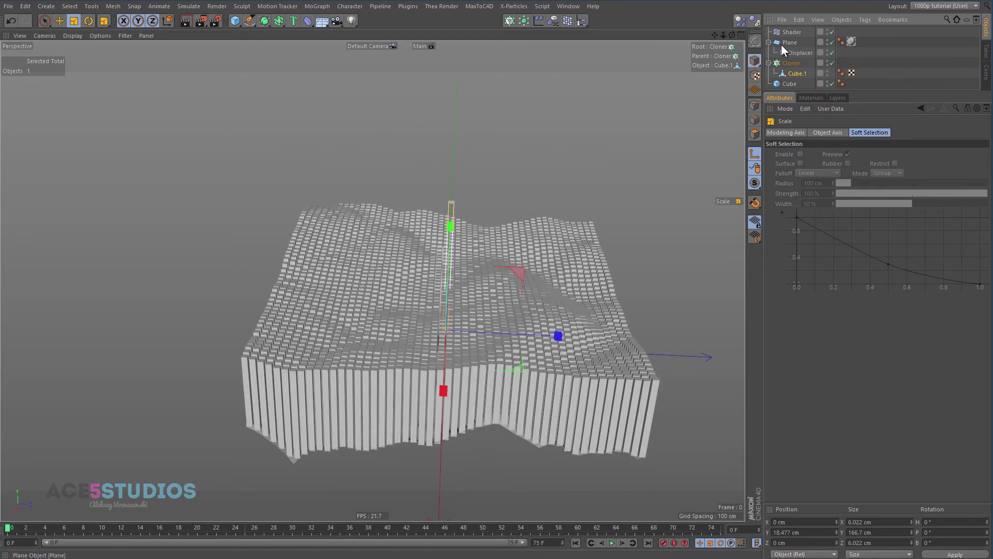
Step: Group the Shader effector, Plane, Displacer, Cloner and its child cube under a null
{"action": "left_click", "coordinate": [790, 31]}
{"action": "left_click_drag", "start_coordinate": [805, 29], "coordinate": [787, 67]}
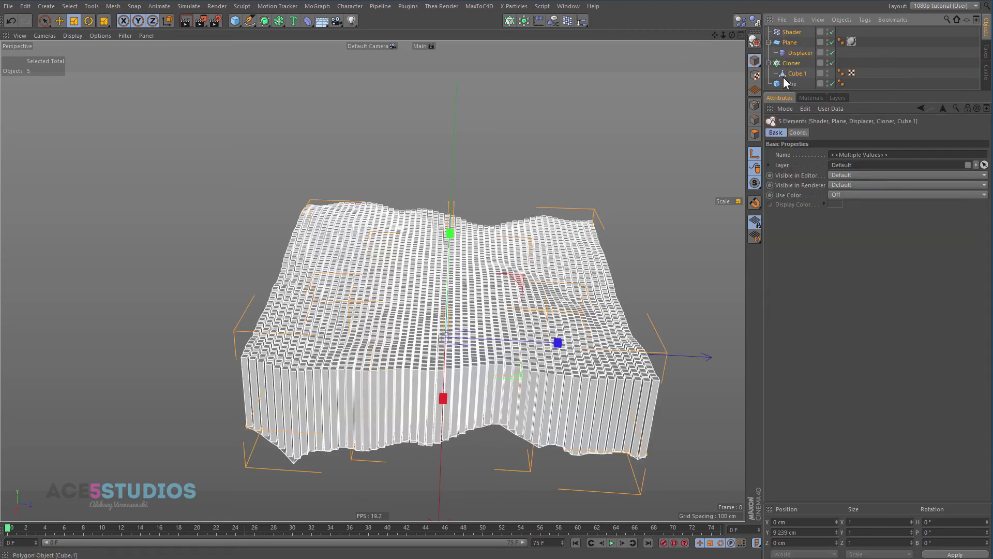
{"action": "key", "text": "alt+g"}
Step: Duplicate the terrain group along Z and place the copy at about Z -473 cm
{"action": "key", "text": "e"}
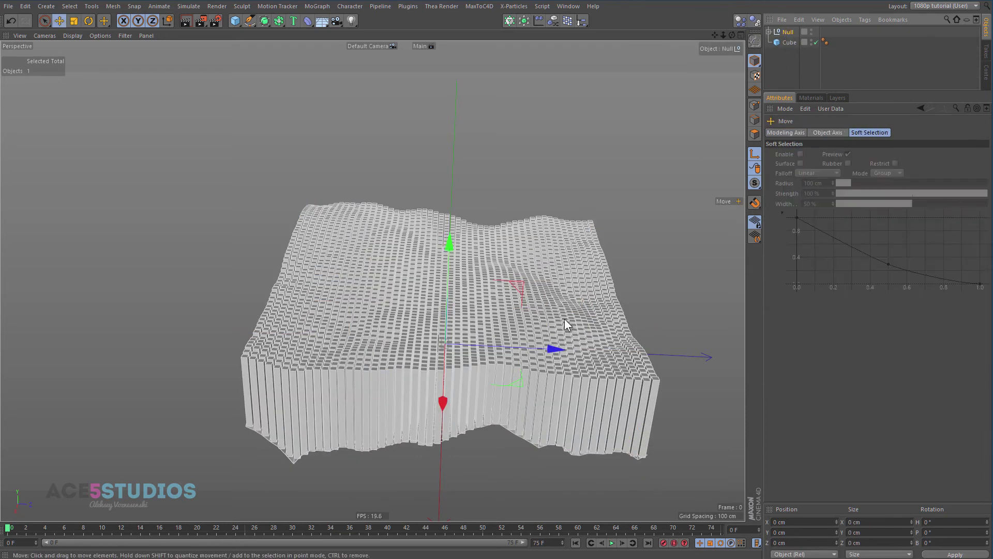
{"action": "left_click_drag", "start_coordinate": [557, 348], "coordinate": [234, 342]}
{"action": "key", "text": "ctrl+z"}
{"action": "left_click_drag", "start_coordinate": [551, 348], "coordinate": [186, 354], "text": "ctrl"}
{"action": "middle_click_drag", "start_coordinate": [307, 251], "coordinate": [532, 226], "text": "alt"}
Step: Expand both terrain groups, and disable the Shader effector in the original and the Displacer in the copy
{"action": "left_click", "coordinate": [770, 31]}
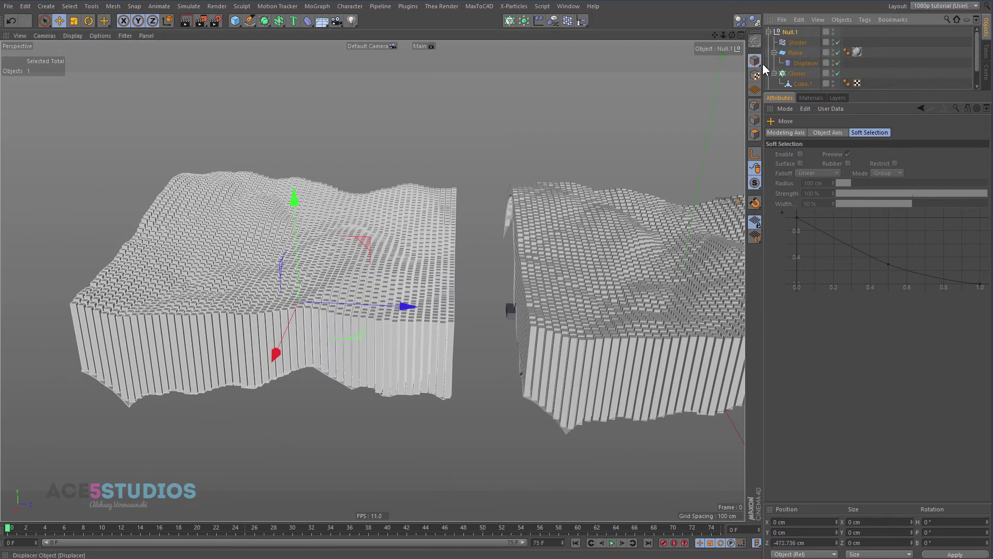
{"action": "left_click_drag", "start_coordinate": [858, 92], "coordinate": [860, 224]}
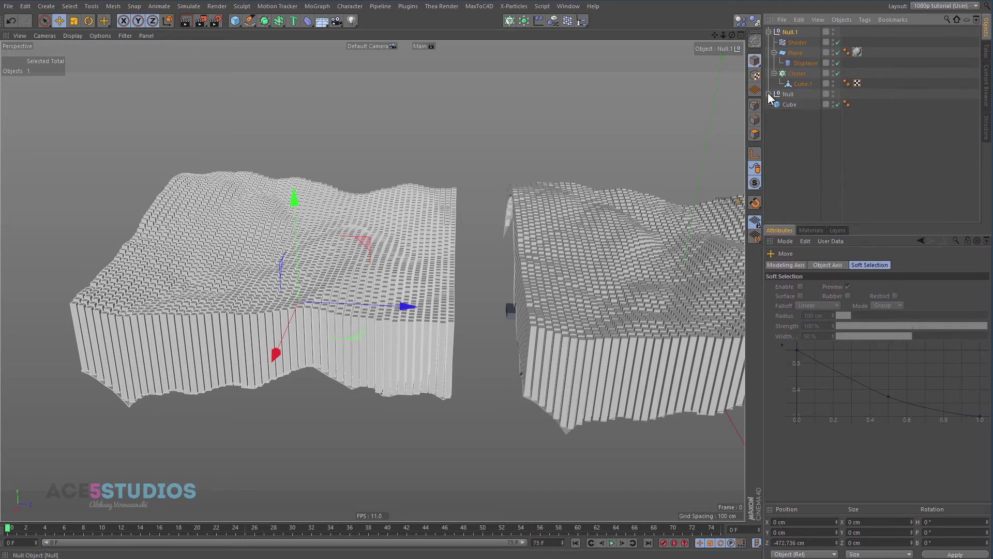
{"action": "left_click", "coordinate": [838, 62]}
{"action": "left_click_drag", "start_coordinate": [437, 182], "coordinate": [388, 166], "text": "alt"}
{"action": "left_click", "coordinate": [337, 120]}
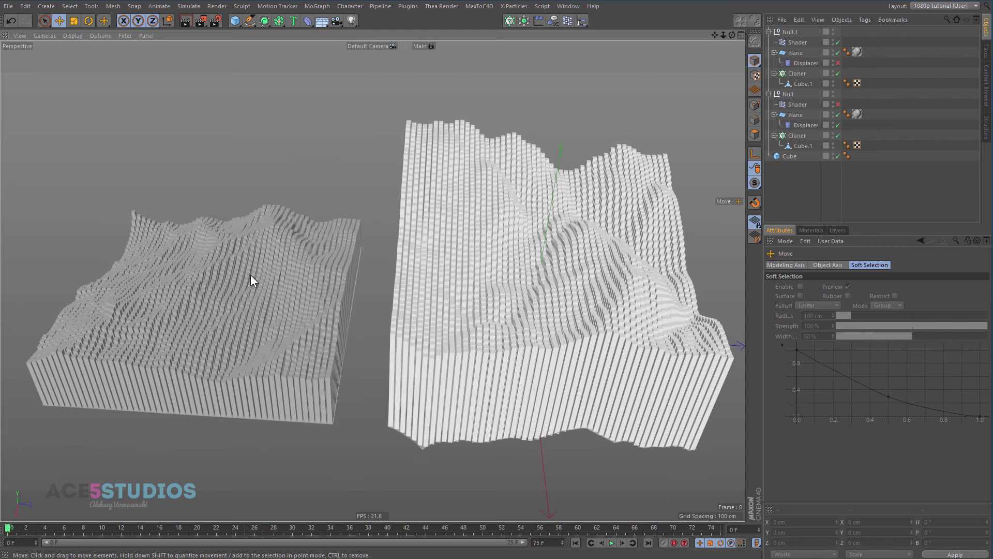
Step: Raise the copied terrain group to about Y 130 cm
{"action": "left_click", "coordinate": [230, 238]}
{"action": "left_click_drag", "start_coordinate": [207, 231], "coordinate": [222, 154]}
{"action": "mouse_move", "coordinate": [304, 250]}
{"action": "left_mouse_down", "text": "alt"}
{"action": "mouse_move", "coordinate": [306, 232]}
{"action": "mouse_move", "coordinate": [293, 259]}
{"action": "left_mouse_up", "text": "alt"}
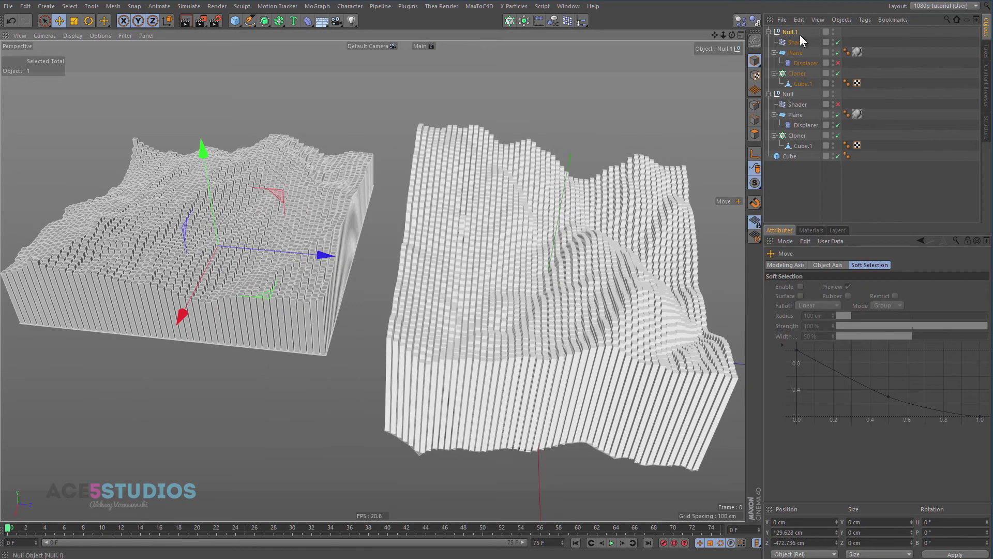
Step: Set the Shader effector's Y scale to 1 in the copied terrain group
{"action": "left_click", "coordinate": [799, 63]}
{"action": "left_click", "coordinate": [799, 43]}
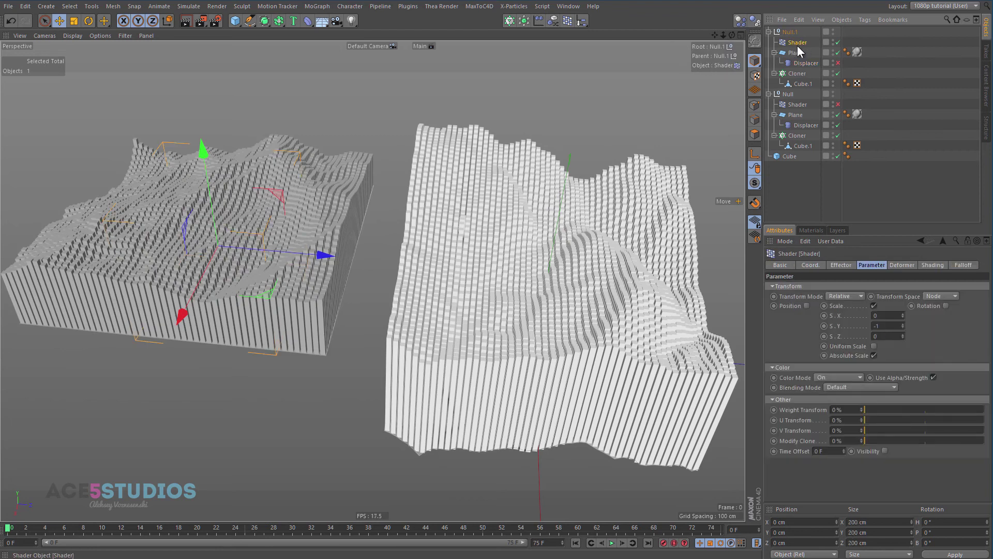
{"action": "double_click", "coordinate": [889, 324]}
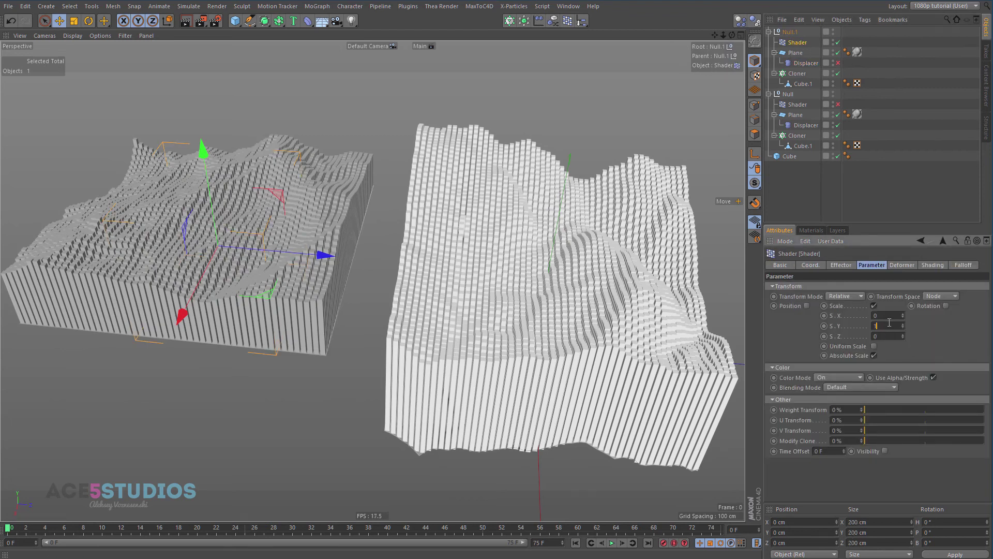
{"action": "key", "text": "Return"}
Step: Lower the copied terrain group along Y to bring it down beside the original terrain
{"action": "left_click", "coordinate": [126, 149]}
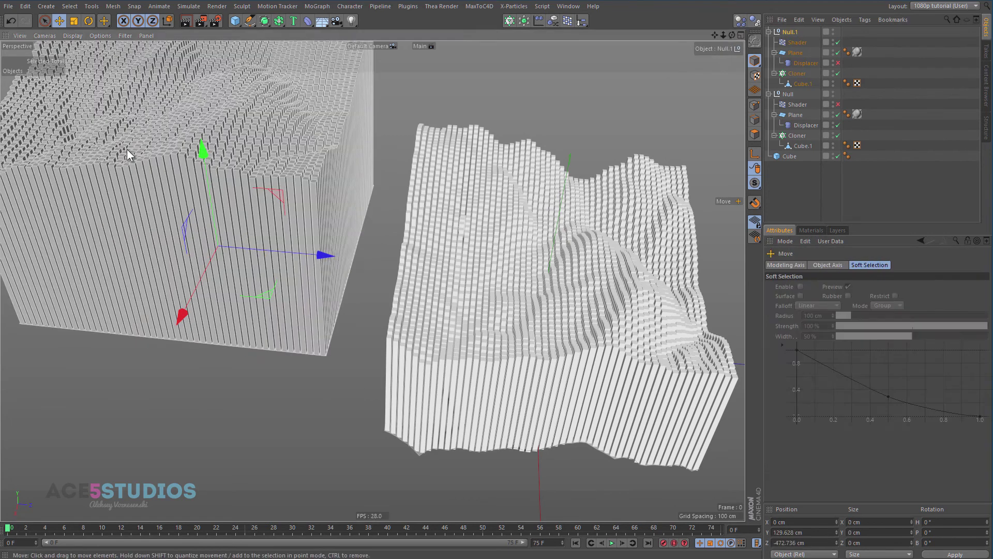
{"action": "left_click_drag", "start_coordinate": [200, 151], "coordinate": [216, 272]}
{"action": "left_click", "coordinate": [259, 120]}
{"action": "mouse_move", "coordinate": [269, 226]}
{"action": "left_mouse_down", "text": "alt"}
{"action": "mouse_move", "coordinate": [272, 296]}
{"action": "mouse_move", "coordinate": [272, 232]}
{"action": "left_mouse_up", "text": "alt"}
Step: Apply the white Mat.1 material to the original group's cube and to the copied group's Cloner
{"action": "left_click", "coordinate": [809, 230]}
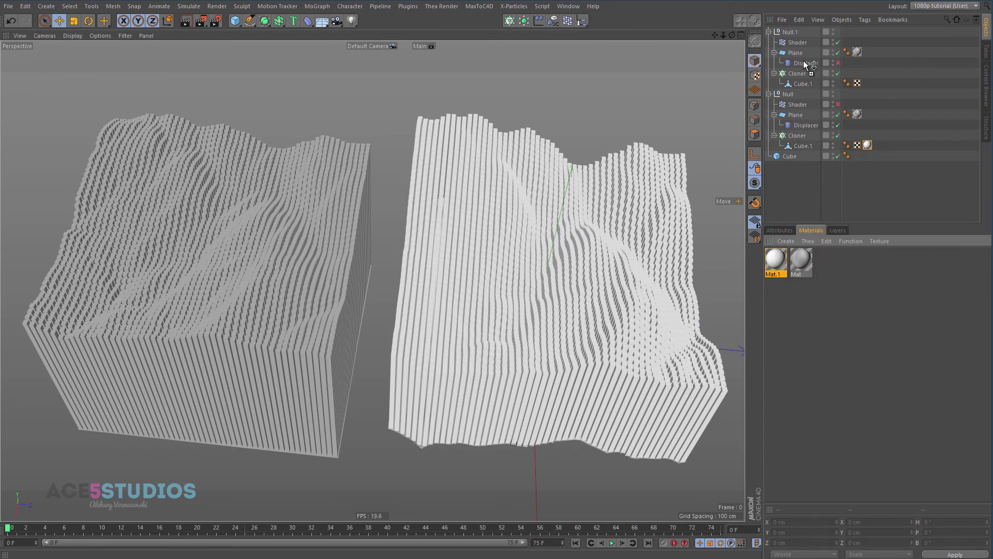
{"action": "left_click_drag", "start_coordinate": [804, 77], "coordinate": [799, 74]}
{"action": "left_click_drag", "start_coordinate": [339, 266], "coordinate": [289, 264], "text": "alt"}
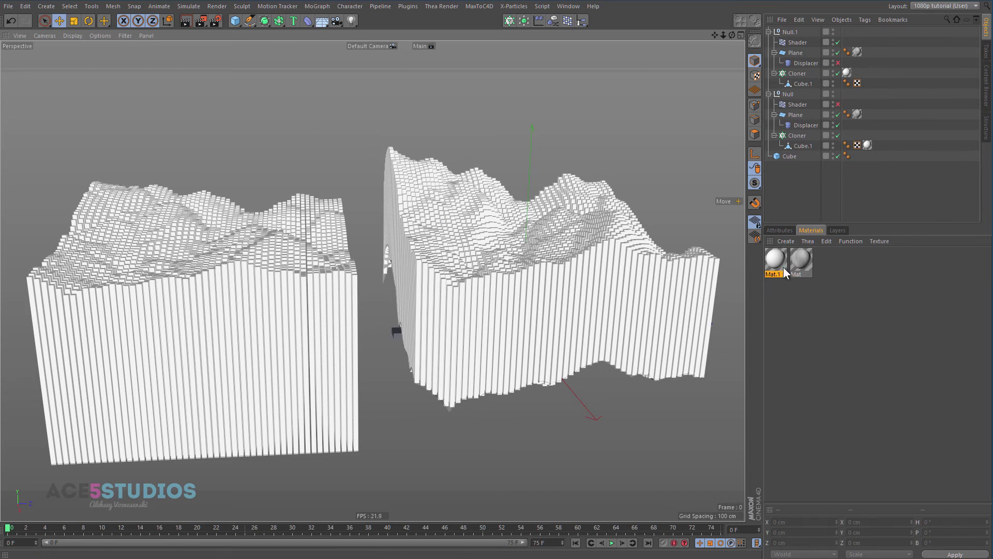
Step: Increase the copied group's Shader effector Y scale to about 2.05
{"action": "left_click", "coordinate": [792, 42]}
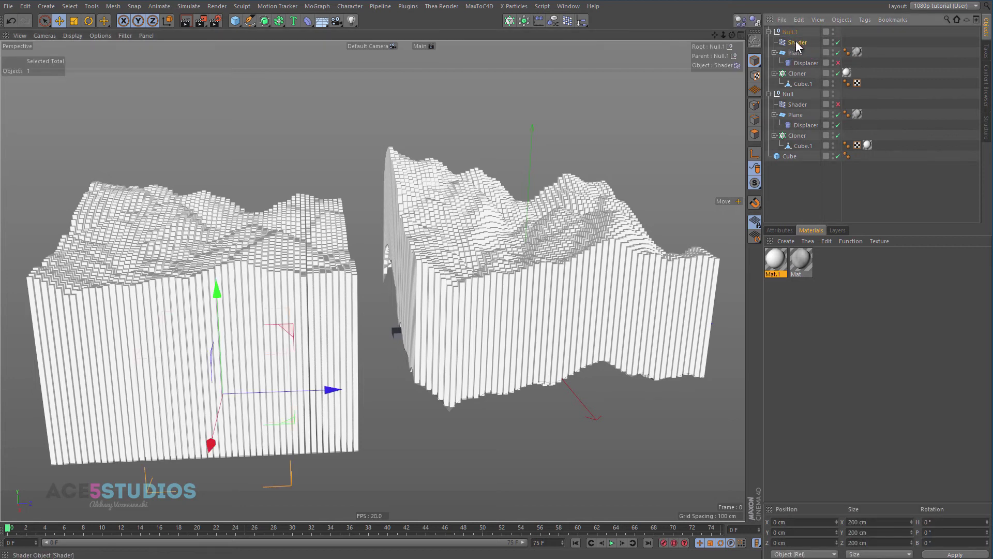
{"action": "left_click", "coordinate": [781, 230]}
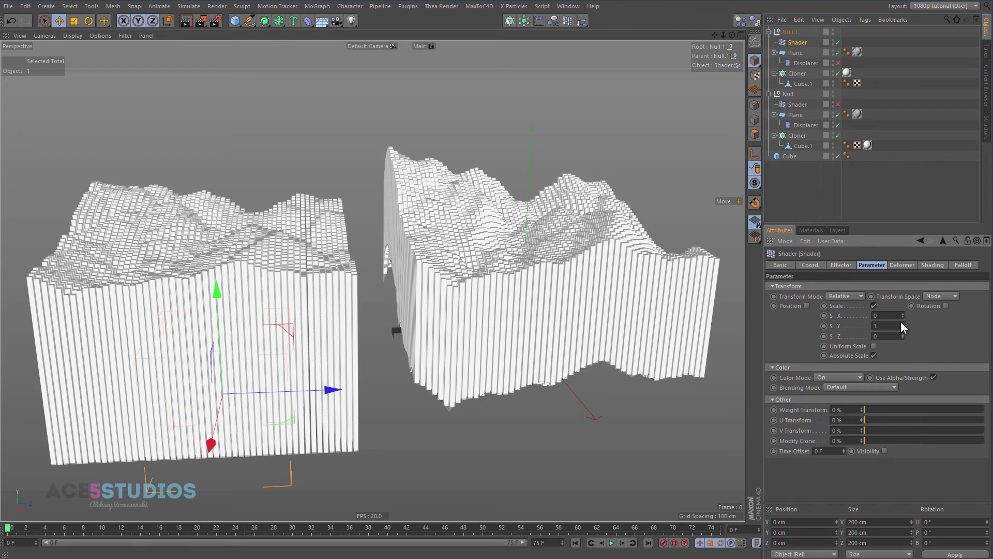
{"action": "mouse_move", "coordinate": [902, 326]}
{"action": "left_mouse_down"}
{"action": "mouse_move", "coordinate": [907, 276]}
{"action": "mouse_move", "coordinate": [901, 340]}
{"action": "mouse_move", "coordinate": [904, 313]}
{"action": "mouse_move", "coordinate": [904, 321]}
{"action": "left_mouse_up"}
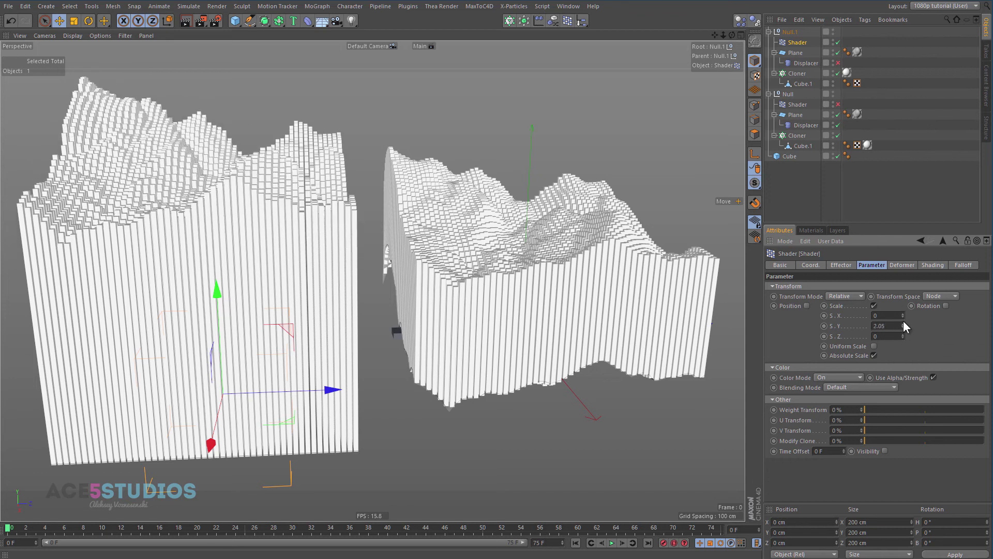
Step: Move the copied terrain group to about Y -92 cm to even out its height with the original
{"action": "left_click", "coordinate": [357, 398]}
{"action": "key", "text": "t"}
{"action": "left_click_drag", "start_coordinate": [218, 281], "coordinate": [337, 212]}
Step: Add a Plane as a floor, scale it well beyond both terrains, and adjust its height to hide their bases
{"action": "left_click_drag", "start_coordinate": [235, 21], "coordinate": [336, 57]}
{"action": "left_click_drag", "start_coordinate": [159, 243], "coordinate": [794, 124]}
{"action": "key", "text": "e"}
{"action": "left_click_drag", "start_coordinate": [548, 233], "coordinate": [553, 167]}
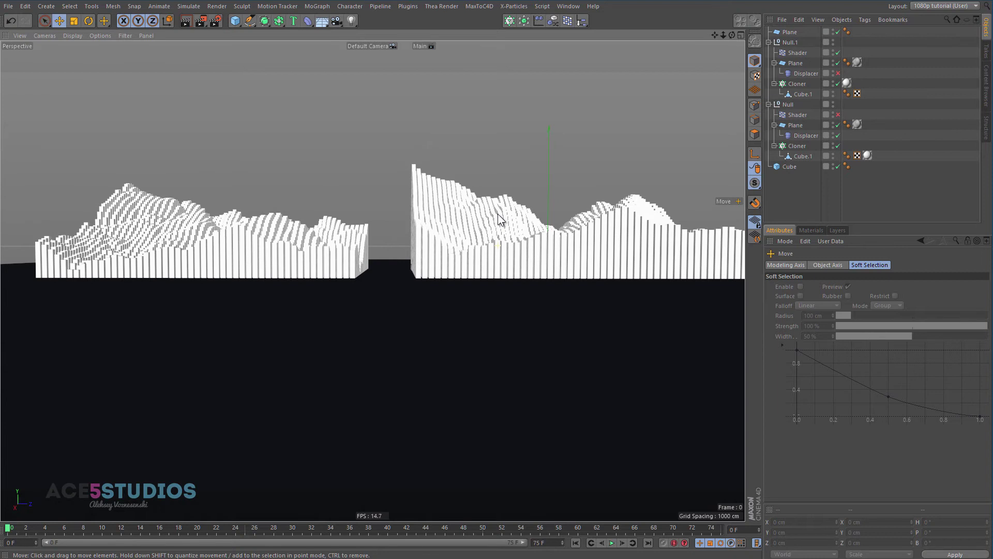
{"action": "left_click_drag", "start_coordinate": [498, 213], "coordinate": [473, 259], "text": "alt"}
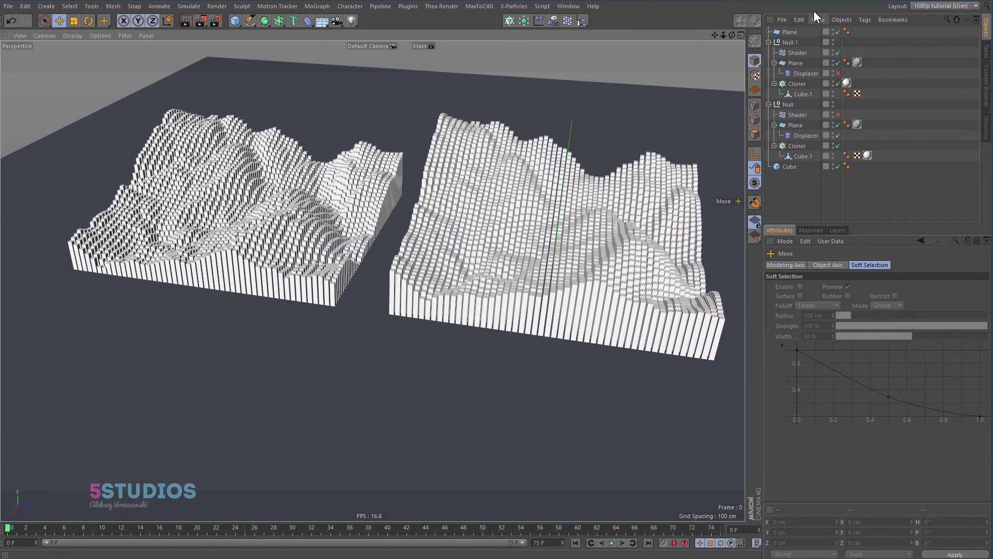
Step: Delete the copied terrain group that uses the Shader effector, keeping only the Displacer version
{"action": "left_click", "coordinate": [792, 42]}
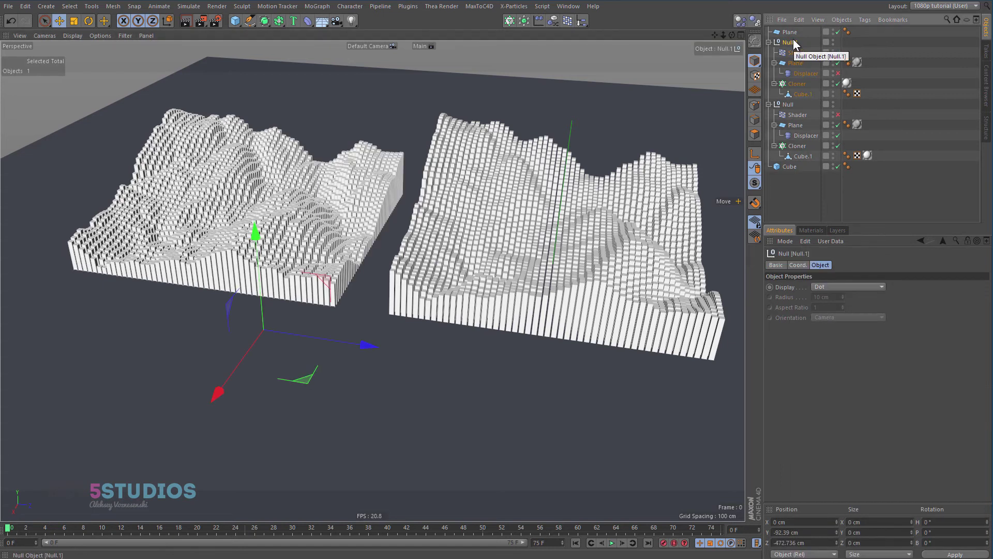
{"action": "key", "text": "Delete"}
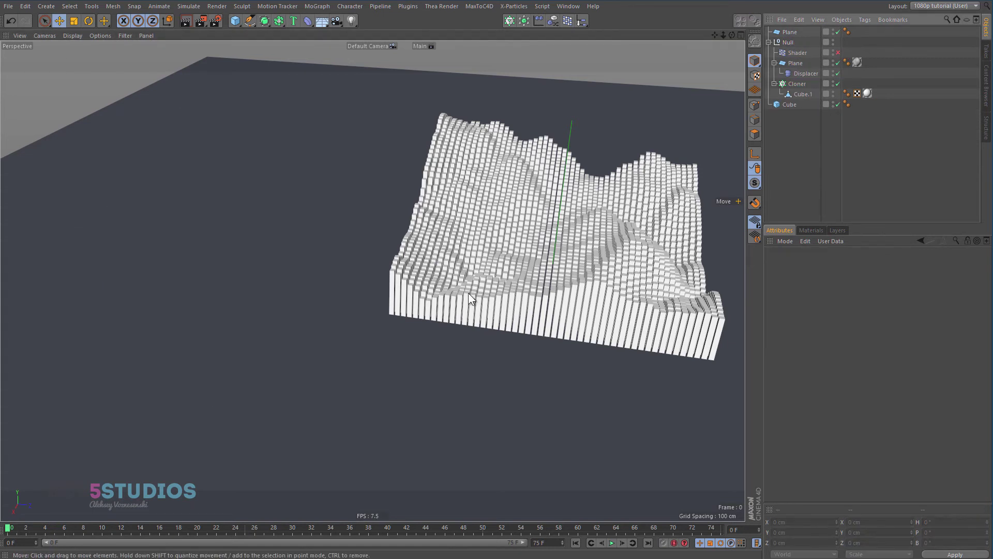
{"action": "key", "text": "h"}
{"action": "right_click_drag", "start_coordinate": [384, 339], "coordinate": [537, 323], "text": "alt"}
{"action": "left_click_drag", "start_coordinate": [537, 324], "coordinate": [392, 292], "text": "alt"}
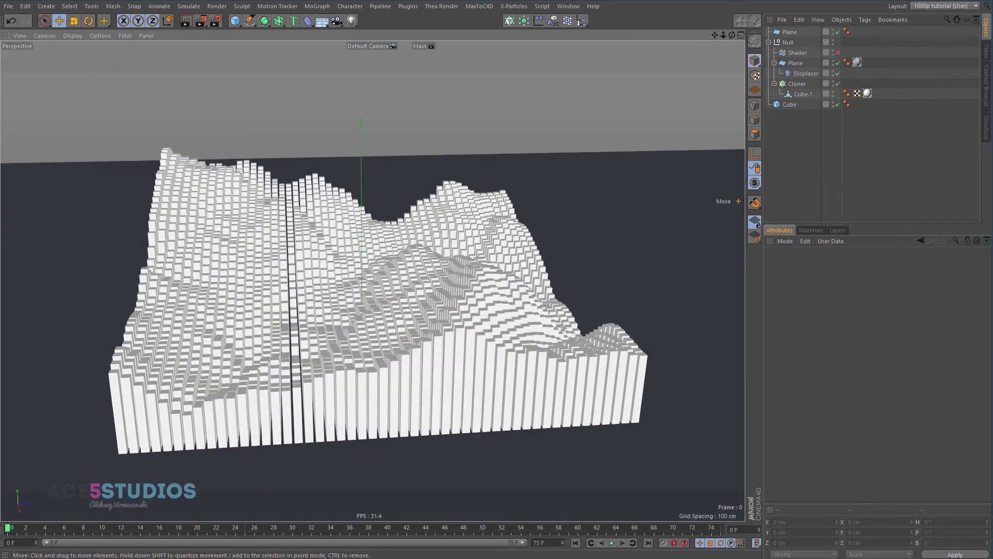
Step: Examine the film reference screenshot in Picasa Photo Viewer and move its window out of the way
{"action": "key", "text": "alt+Tab"}
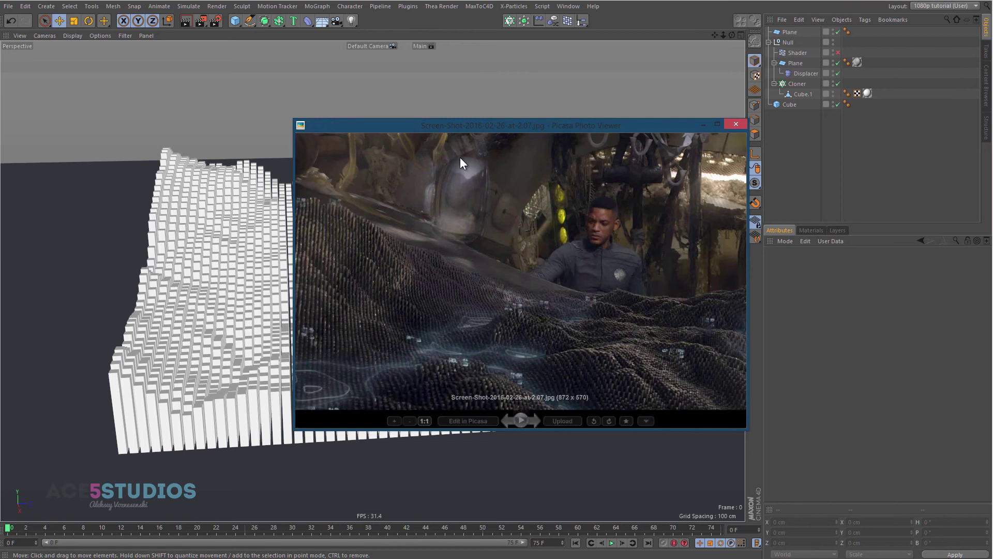
{"action": "left_click_drag", "start_coordinate": [476, 119], "coordinate": [992, 0]}
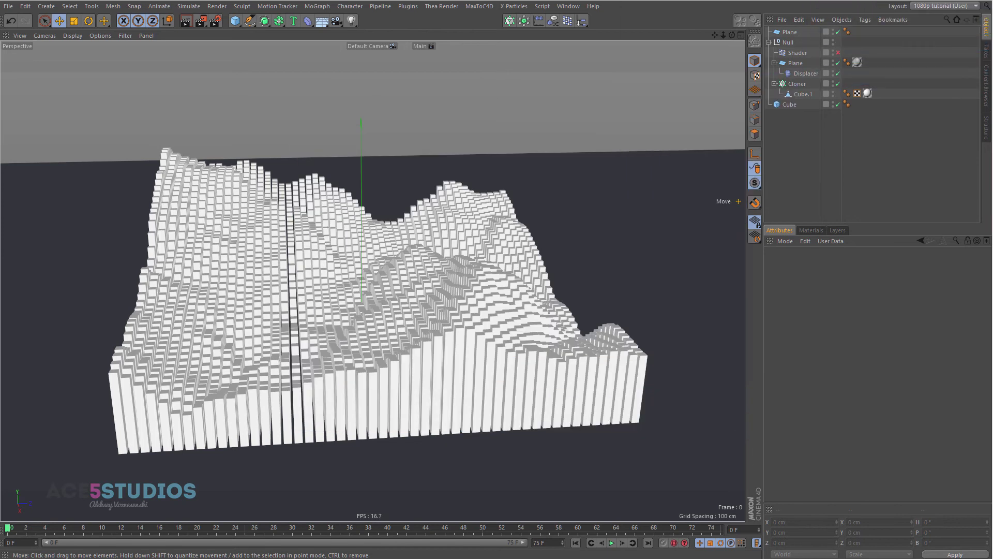
{"action": "left_click", "coordinate": [627, 7]}
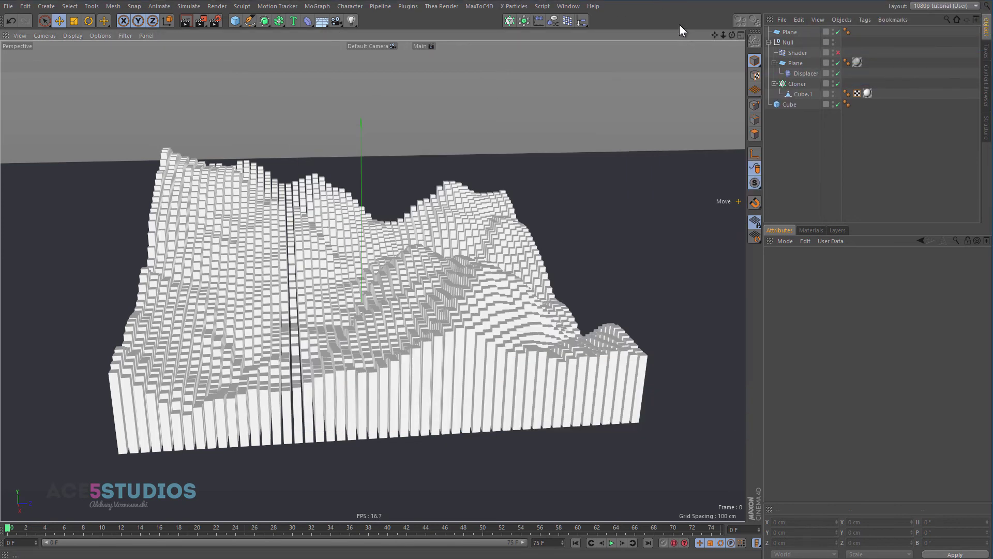
Step: Duplicate the Plane inside the terrain group together with its Displacer
{"action": "left_click", "coordinate": [236, 21]}
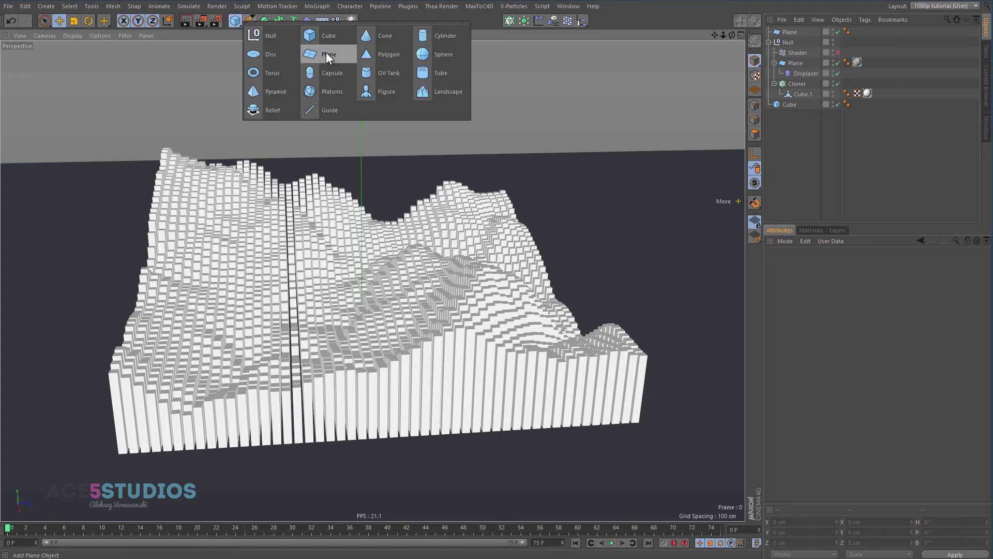
{"action": "left_click", "coordinate": [794, 63]}
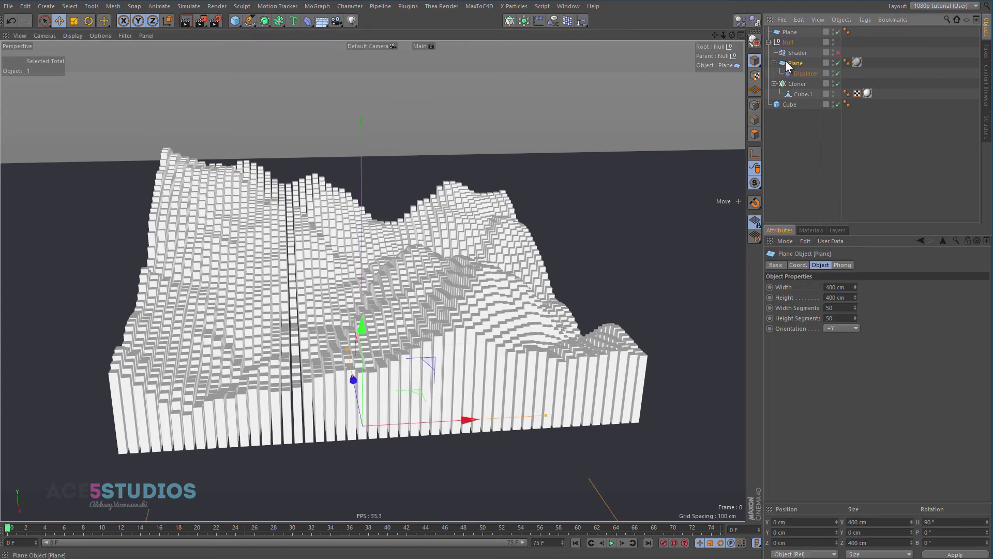
{"action": "key", "text": "ctrl+c"}
{"action": "key", "text": "ctrl+v"}
Step: Delete the Displacer under the original terrain Plane and undo the deletion
{"action": "left_click", "coordinate": [801, 73]}
{"action": "key", "text": "Delete"}
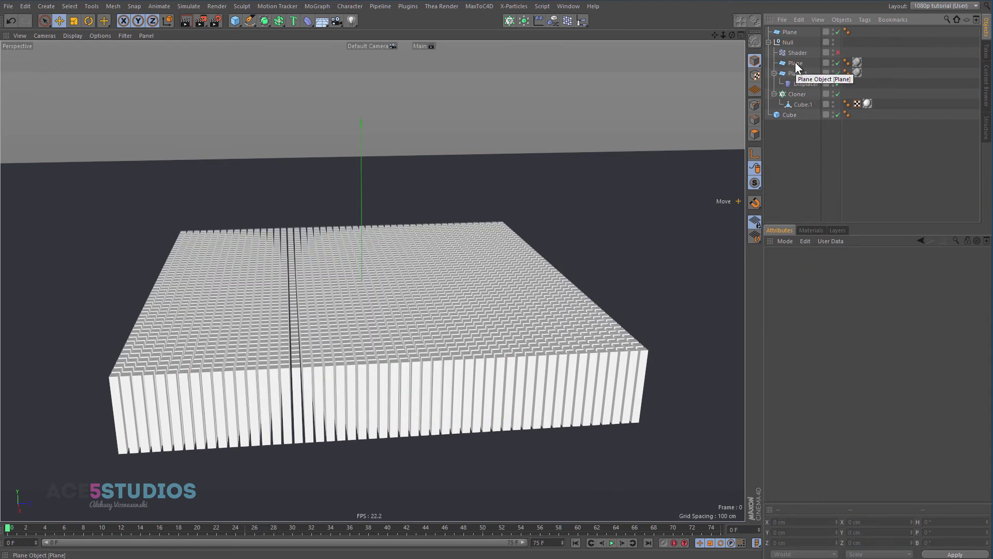
{"action": "left_click", "coordinate": [796, 62]}
{"action": "left_click", "coordinate": [798, 73]}
{"action": "left_click", "coordinate": [797, 67]}
{"action": "key", "text": "ctrl+z"}
{"action": "key", "text": "ctrl+z"}
{"action": "key", "text": "ctrl+z"}
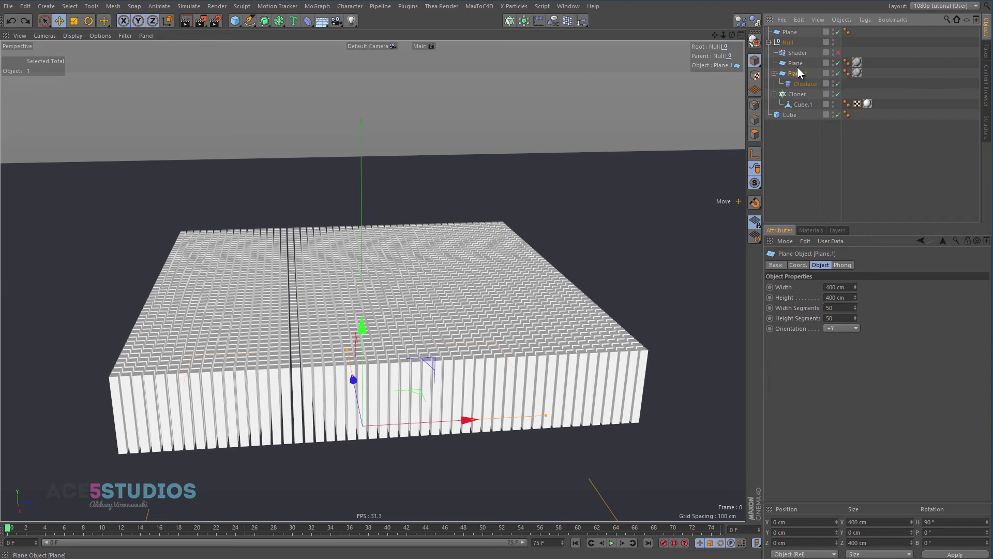
Step: Delete the Displacer under the duplicated plane, Plane.1
{"action": "left_click_drag", "start_coordinate": [803, 84], "coordinate": [796, 64]}
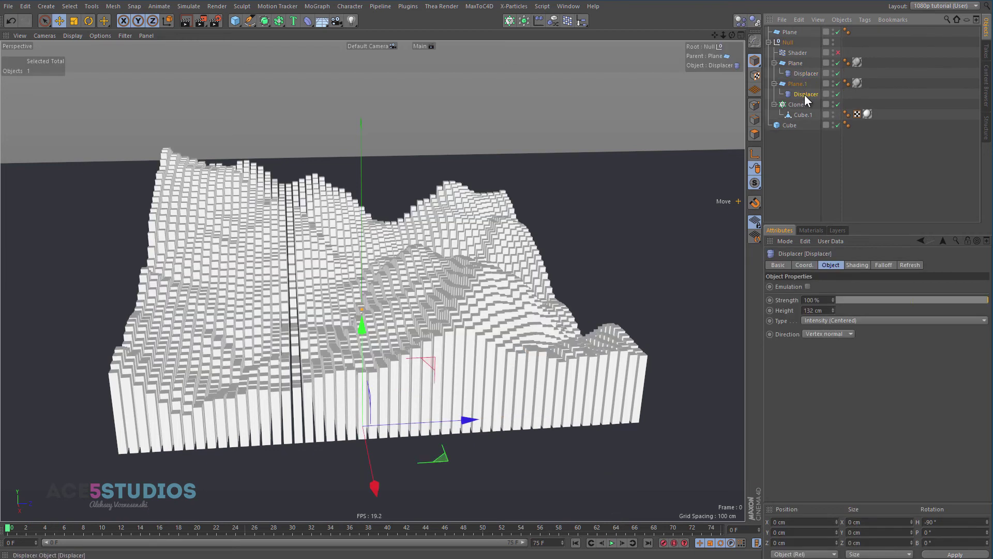
{"action": "left_click", "coordinate": [796, 84]}
{"action": "key", "text": "e"}
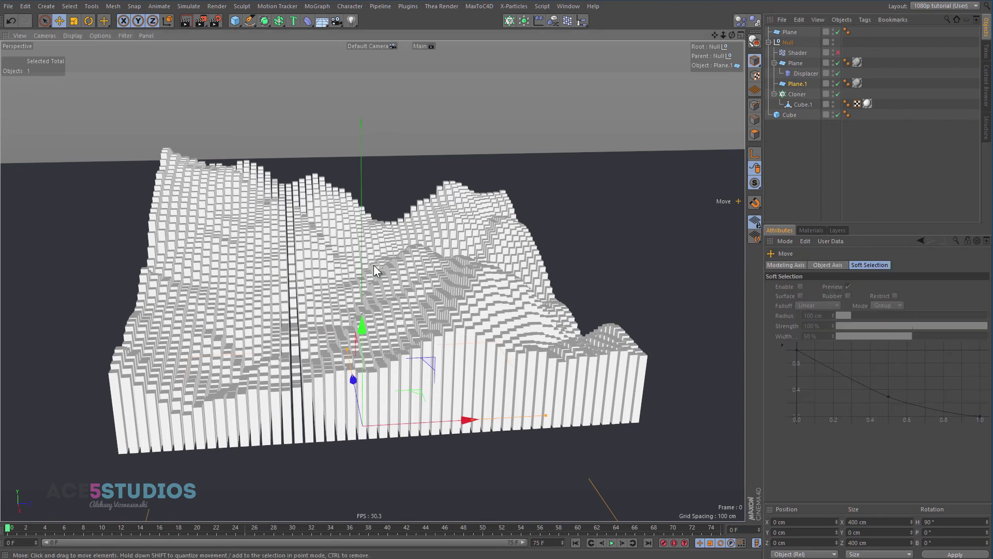
Step: Raise the duplicated plane to about Y 166 cm and rename it water
{"action": "left_click_drag", "start_coordinate": [359, 334], "coordinate": [422, 267]}
{"action": "key", "text": "ctrl+z"}
{"action": "double_click", "coordinate": [793, 82]}
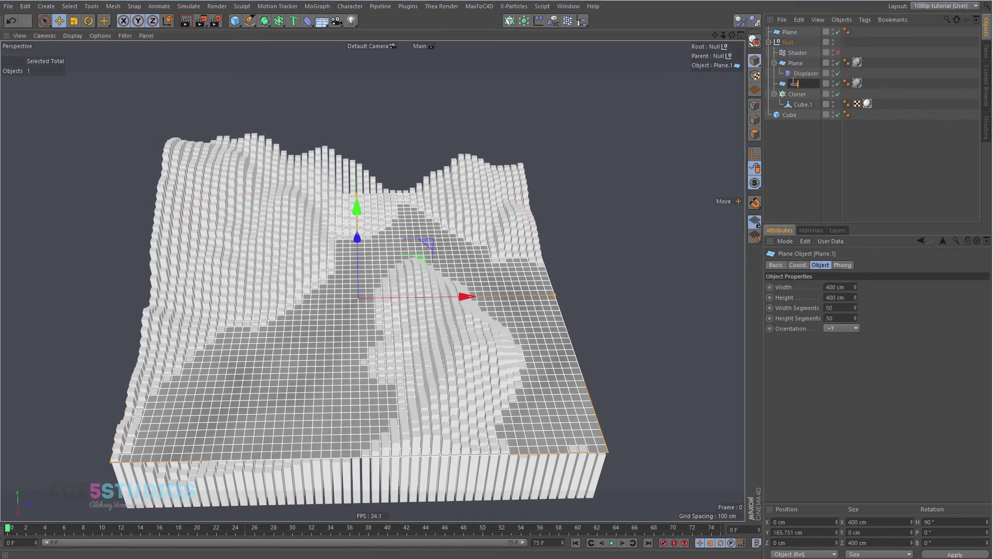
{"action": "key", "text": "Return"}
Step: Duplicate the grey noise material Mat and name the copy water
{"action": "left_click", "coordinate": [810, 230]}
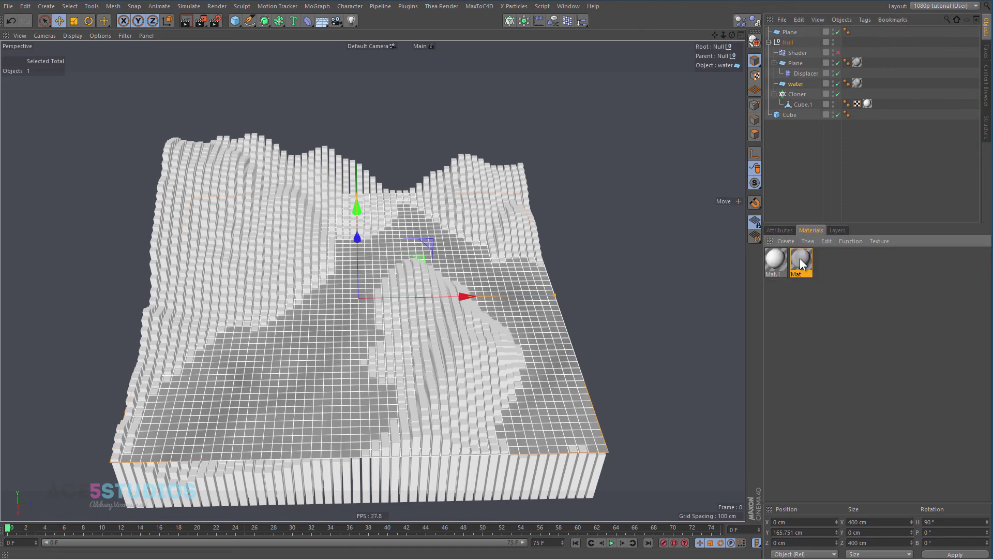
{"action": "left_click_drag", "start_coordinate": [802, 265], "coordinate": [812, 288], "text": "ctrl"}
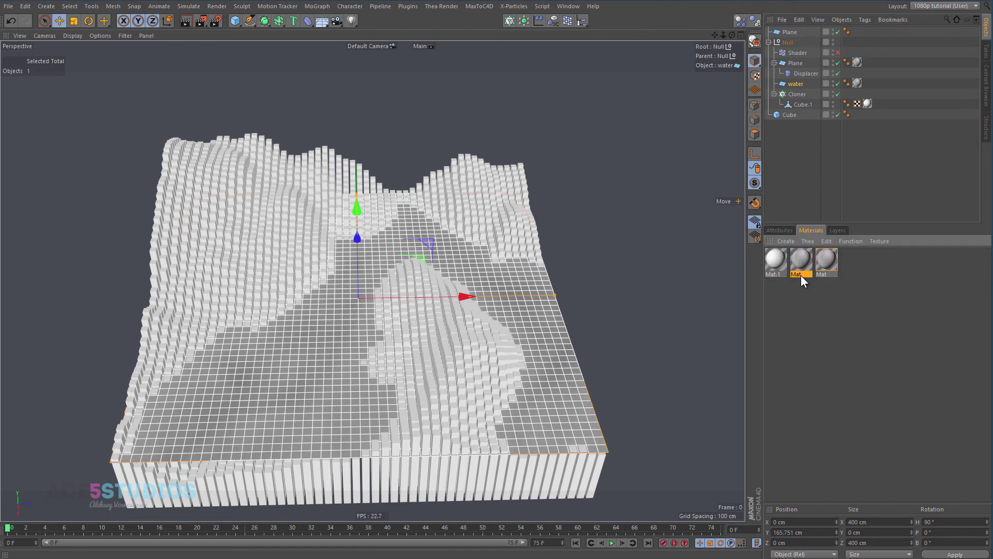
{"action": "double_click", "coordinate": [800, 274]}
{"action": "type", "text": "water"}
{"action": "key", "text": "Return"}
Step: Replace the material on the water plane with the new water material
{"action": "left_click", "coordinate": [860, 82]}
{"action": "key", "text": "Delete"}
{"action": "left_click_drag", "start_coordinate": [804, 259], "coordinate": [797, 83]}
Step: Wrap the Noise texture in the water material's Color channel in a Layer shader and open its properties
{"action": "left_click", "coordinate": [792, 230]}
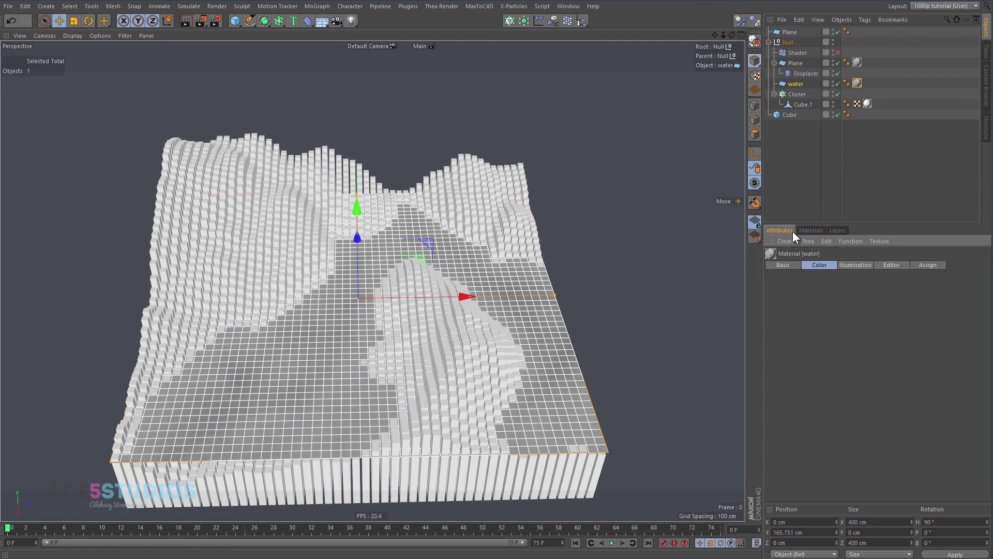
{"action": "left_click_drag", "start_coordinate": [863, 225], "coordinate": [880, 132]}
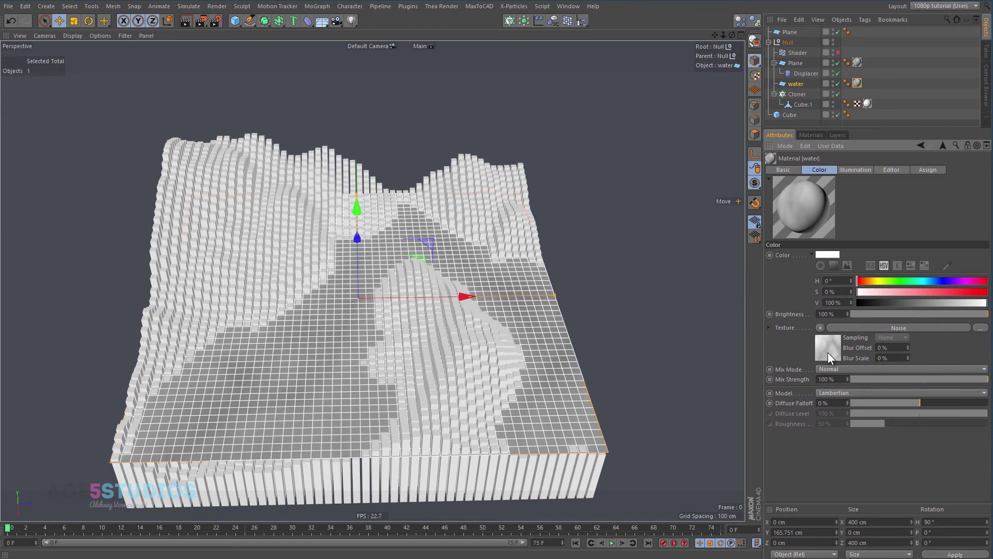
{"action": "left_click", "coordinate": [824, 324]}
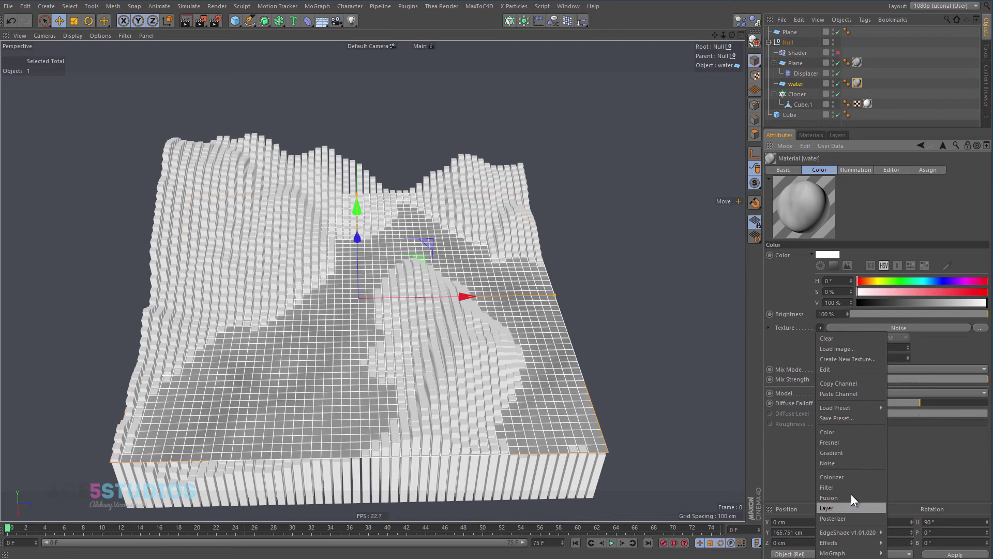
{"action": "left_click", "coordinate": [849, 508]}
{"action": "left_click", "coordinate": [835, 347]}
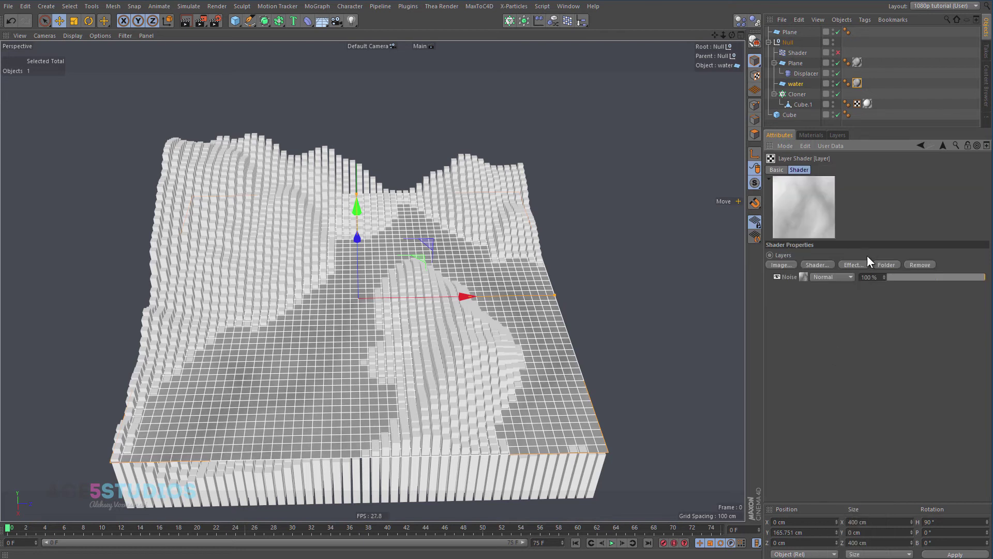
Step: Add a Colorize effect above the Noise layer and give its gradient a white knot at about 17%
{"action": "left_click", "coordinate": [856, 264]}
{"action": "left_click", "coordinate": [916, 299]}
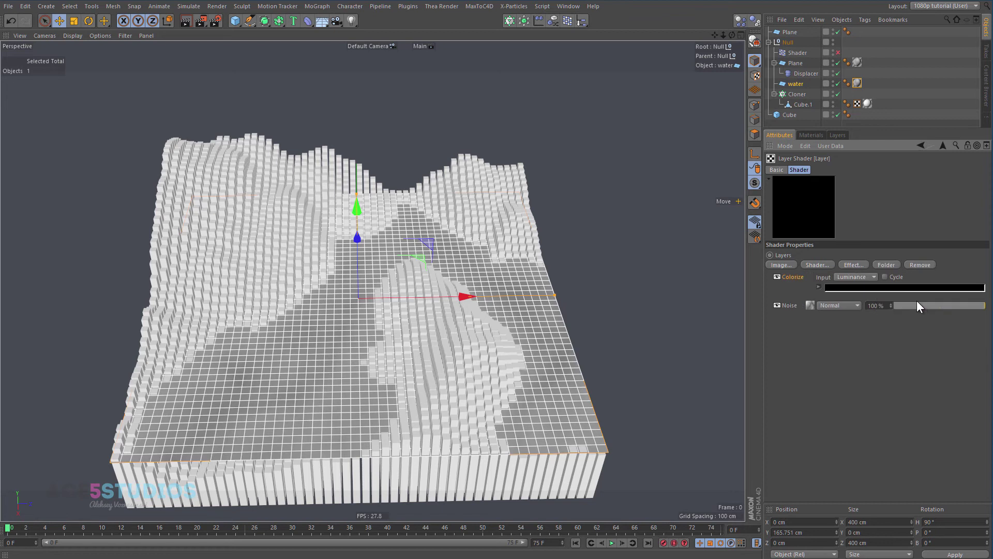
{"action": "left_click", "coordinate": [819, 286]}
{"action": "left_click", "coordinate": [855, 294]}
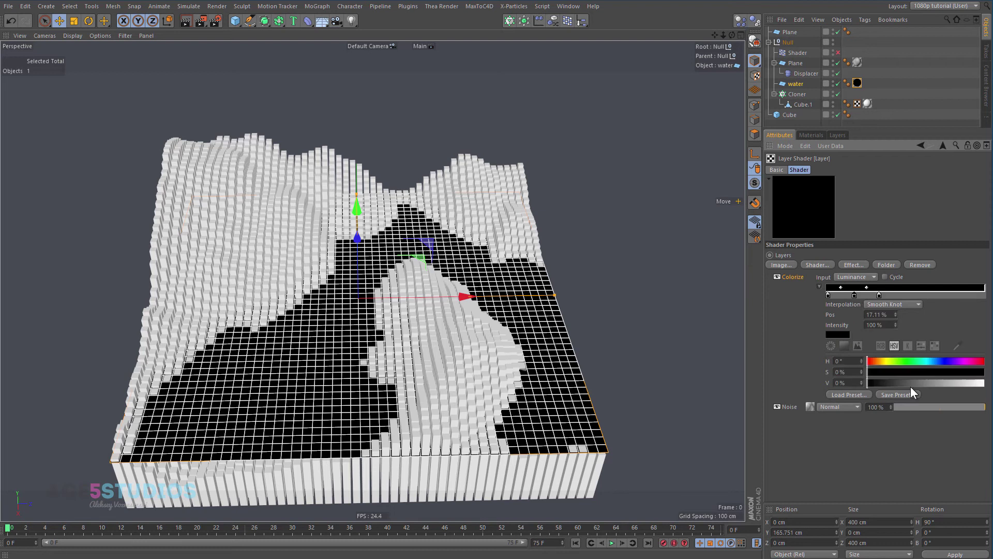
{"action": "left_click_drag", "start_coordinate": [911, 382], "coordinate": [984, 383]}
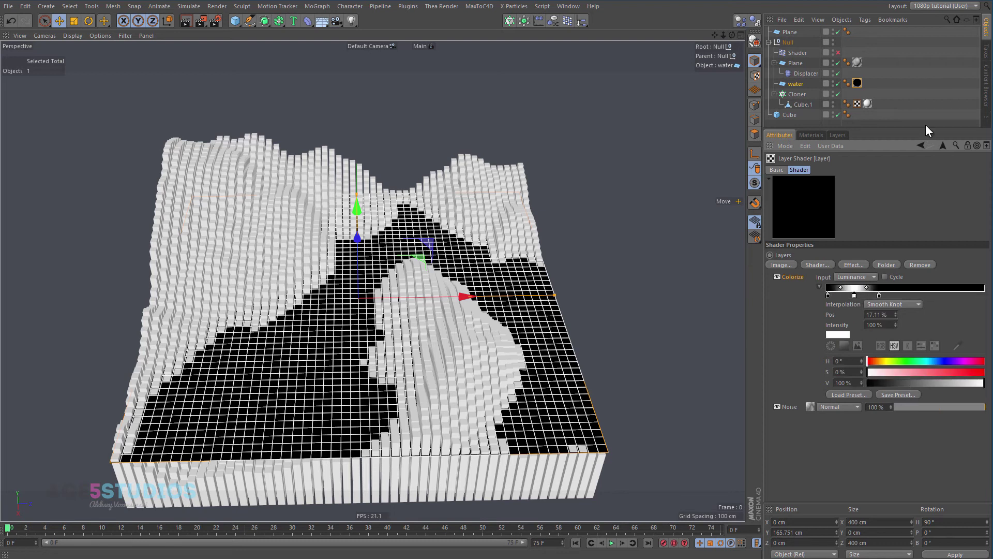
Step: Narrow the Colorize gradient's bright band around a centre knot at about 47%, and colour that knot blue with H 200°, S 61%, V 100%
{"action": "left_click_drag", "start_coordinate": [880, 296], "coordinate": [933, 295]}
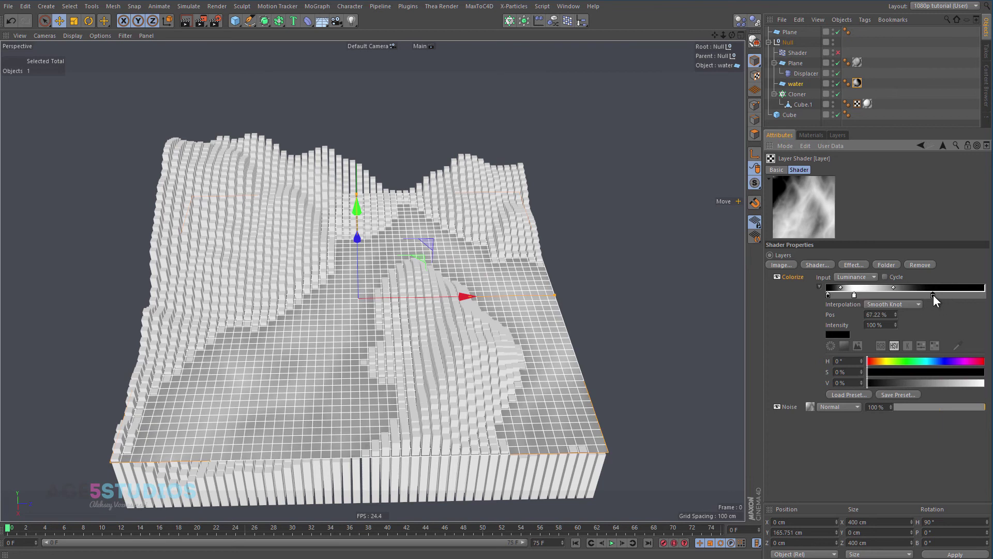
{"action": "left_click_drag", "start_coordinate": [856, 295], "coordinate": [905, 295]}
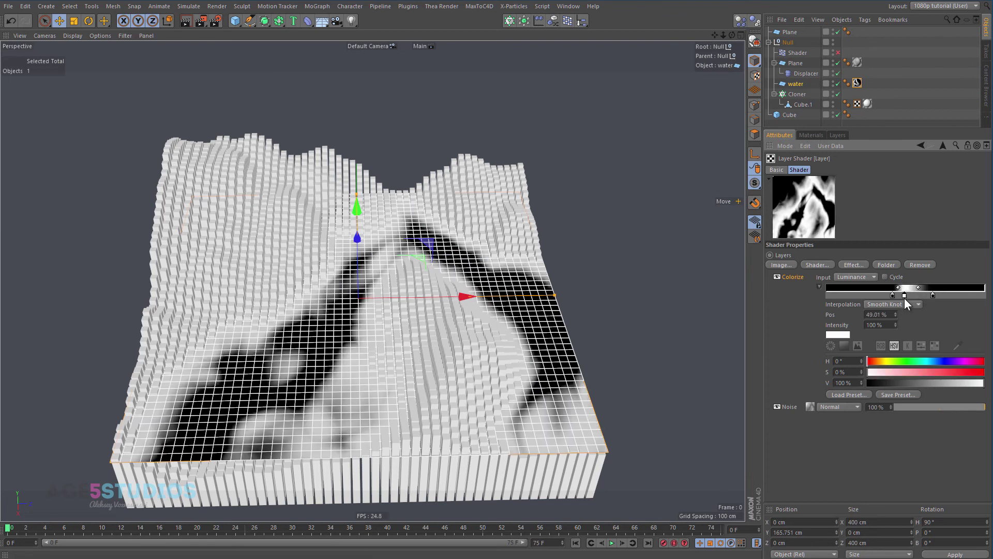
{"action": "left_click_drag", "start_coordinate": [933, 295], "coordinate": [901, 295]}
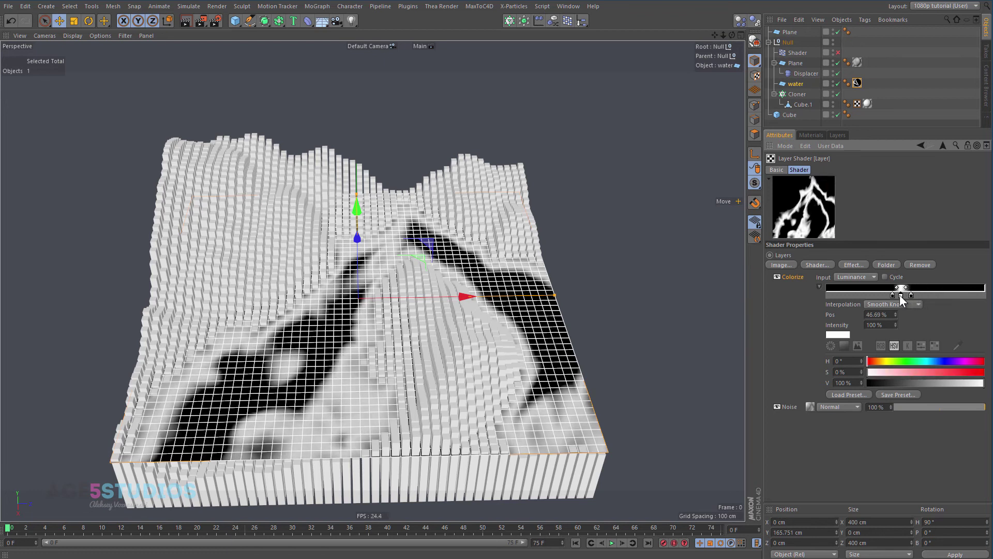
{"action": "left_click_drag", "start_coordinate": [903, 361], "coordinate": [939, 371]}
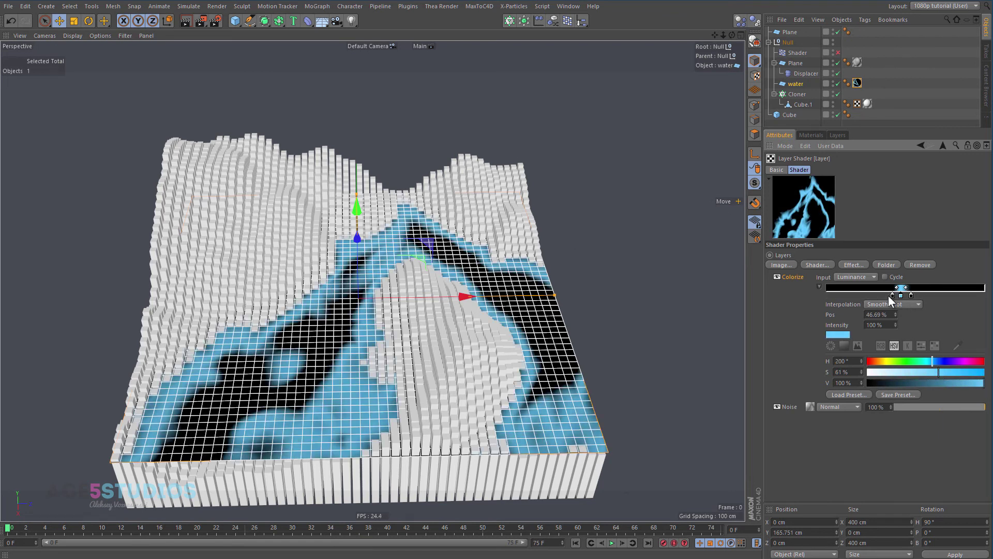
Step: Tighten the Colorize gradient's band with an outer black knot at about 49%, and turn the centre knot white with S 0%, V 100%
{"action": "mouse_move", "coordinate": [892, 296]}
{"action": "left_mouse_down"}
{"action": "mouse_move", "coordinate": [923, 299]}
{"action": "mouse_move", "coordinate": [906, 297]}
{"action": "left_mouse_up"}
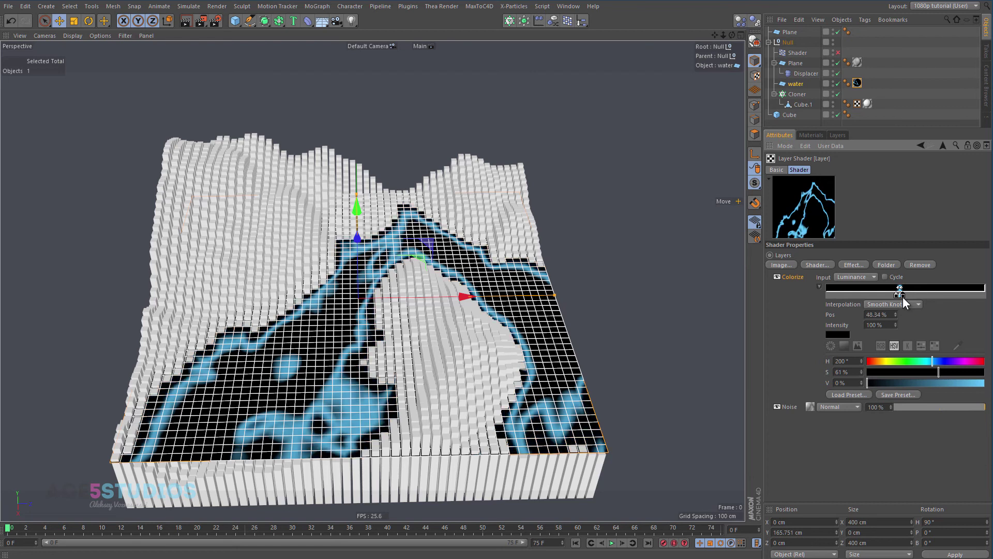
{"action": "left_click_drag", "start_coordinate": [898, 294], "coordinate": [894, 296]}
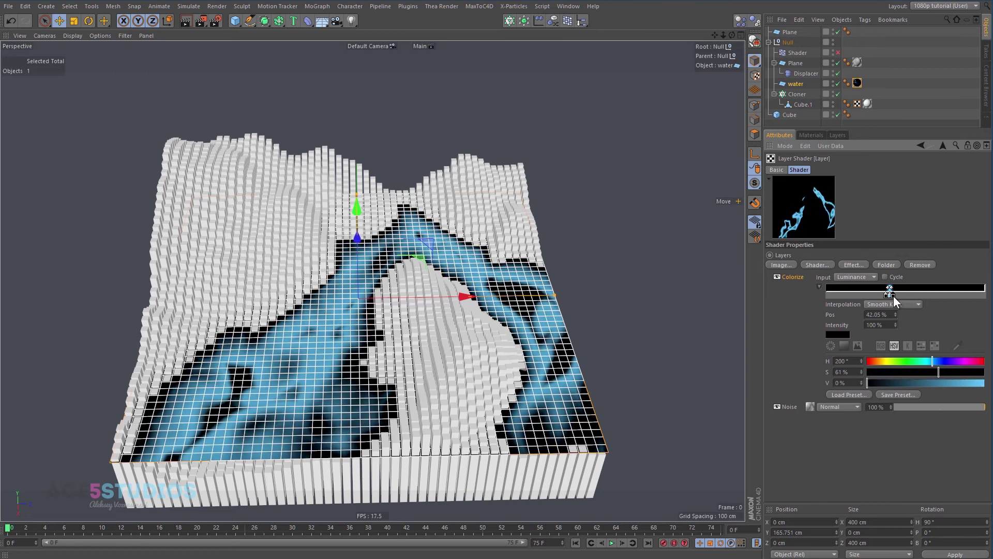
{"action": "left_click_drag", "start_coordinate": [892, 296], "coordinate": [904, 296]}
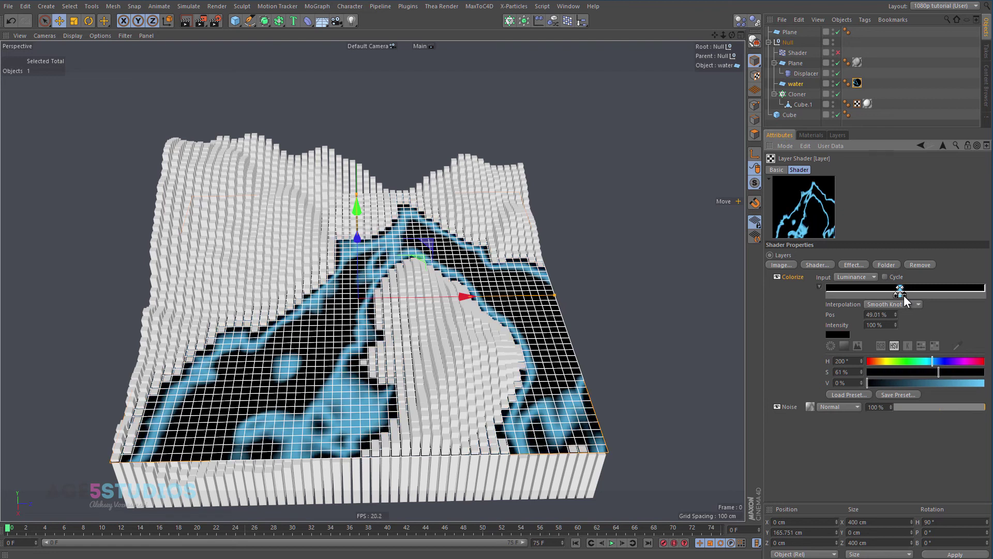
{"action": "left_click_drag", "start_coordinate": [450, 347], "coordinate": [381, 375], "text": "alt"}
{"action": "right_click_drag", "start_coordinate": [381, 371], "coordinate": [388, 369], "text": "alt"}
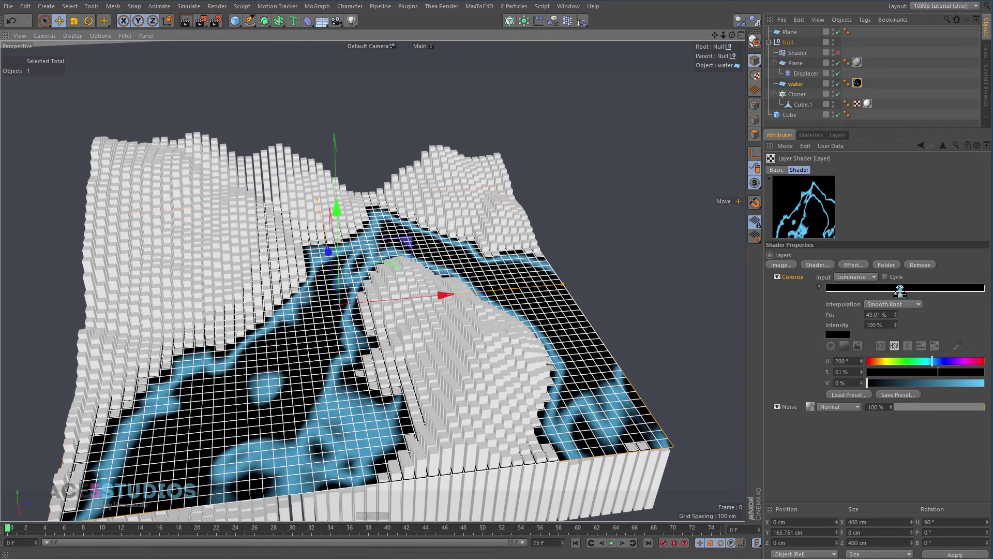
{"action": "left_click", "coordinate": [900, 295]}
{"action": "left_click_drag", "start_coordinate": [876, 371], "coordinate": [779, 386]}
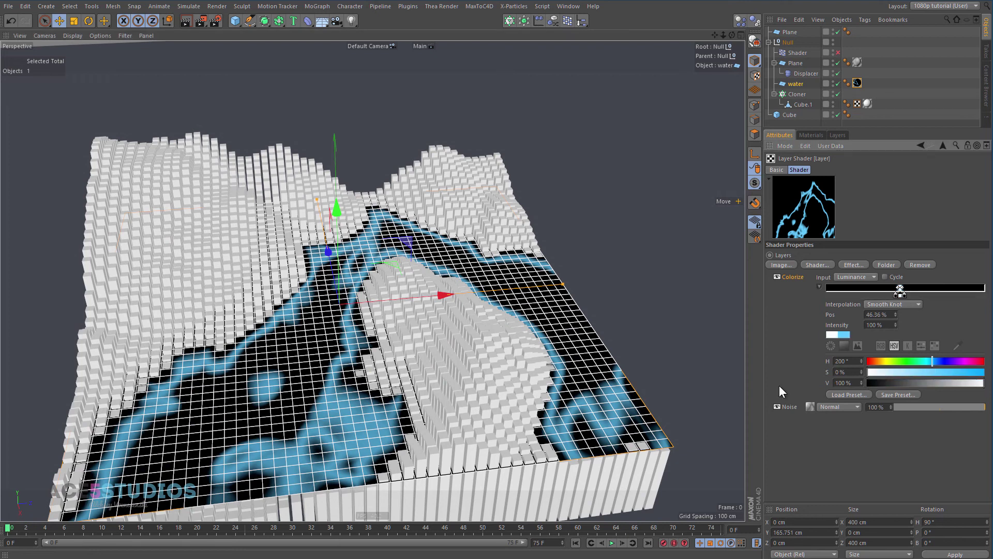
Step: Enable the water material's Alpha channel and copy the Color channel's Layer texture into its texture slot
{"action": "left_click", "coordinate": [941, 145]}
{"action": "left_click", "coordinate": [783, 169]}
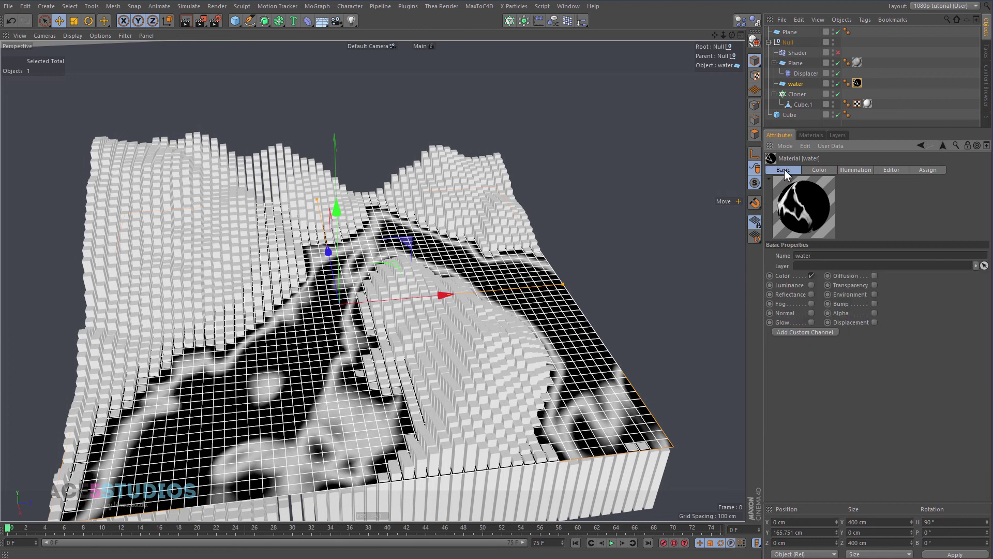
{"action": "left_click", "coordinate": [874, 313]}
{"action": "left_click_drag", "start_coordinate": [828, 169], "coordinate": [849, 169]}
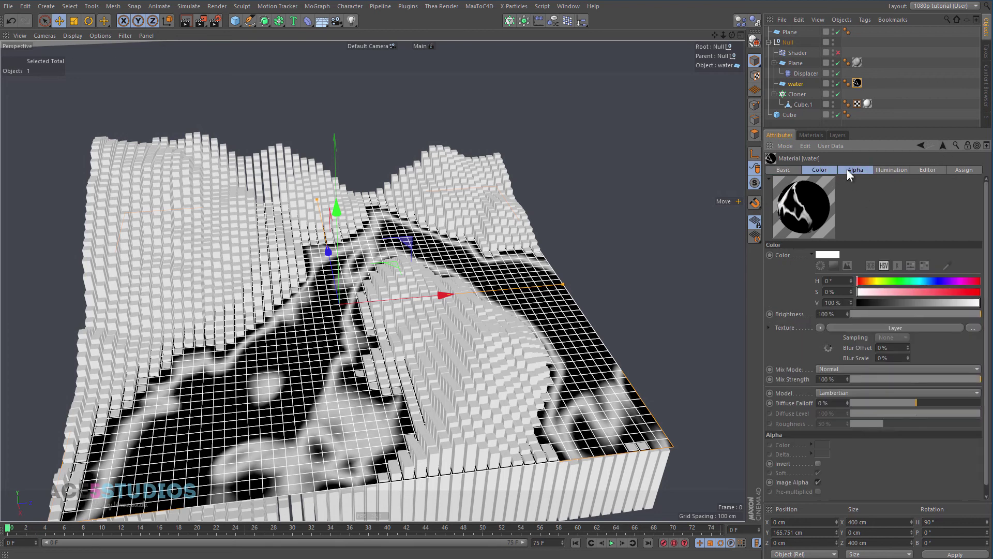
{"action": "scroll", "coordinate": [843, 356], "scroll_direction": "down", "scroll_amount": 2}
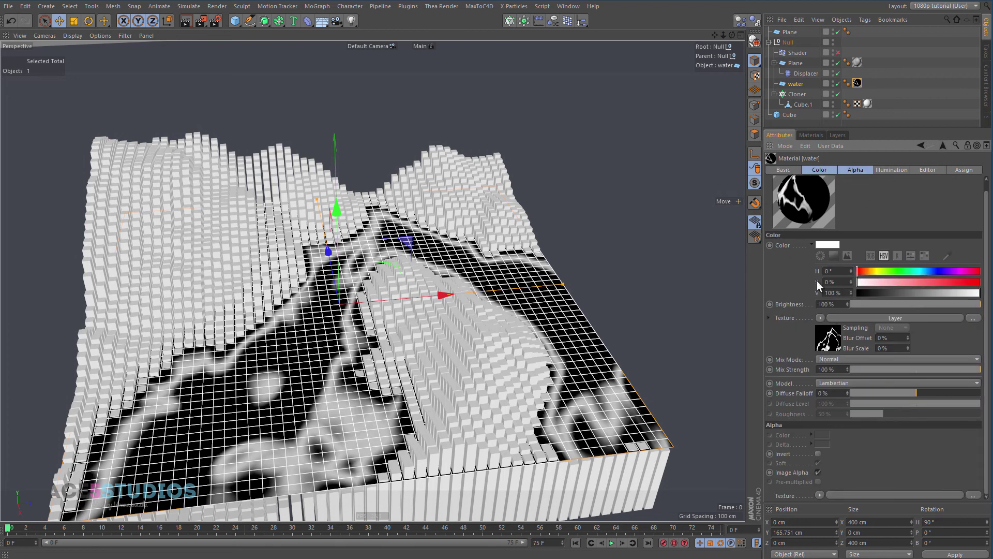
{"action": "left_click_drag", "start_coordinate": [832, 342], "coordinate": [853, 496]}
{"action": "mouse_move", "coordinate": [369, 430]}
{"action": "left_mouse_down", "text": "alt"}
{"action": "mouse_move", "coordinate": [367, 398]}
{"action": "mouse_move", "coordinate": [367, 436]}
{"action": "left_mouse_up", "text": "alt"}
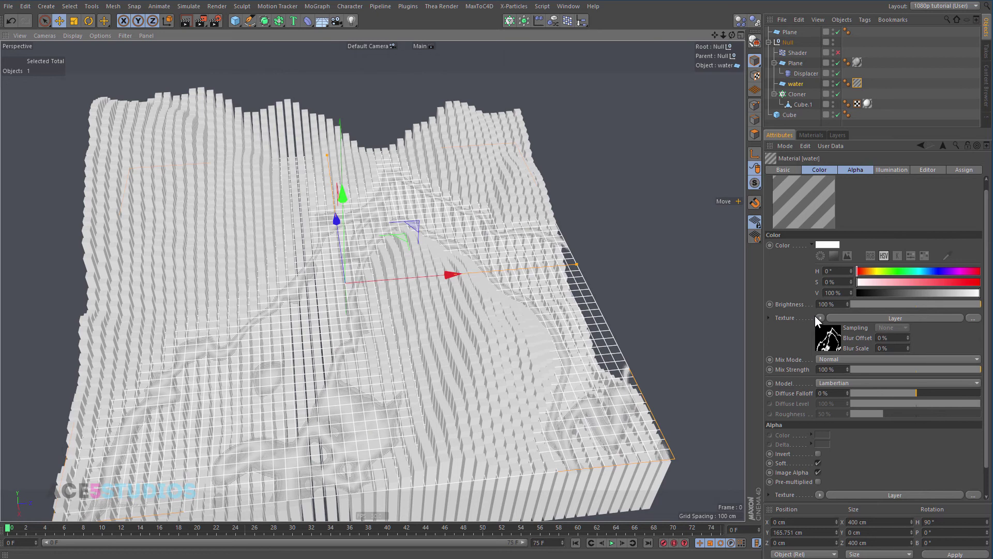
Step: Clear the Layer texture from the water material's Color channel and set the colour to H 193°, S 79%, V 100%
{"action": "left_click", "coordinate": [821, 317]}
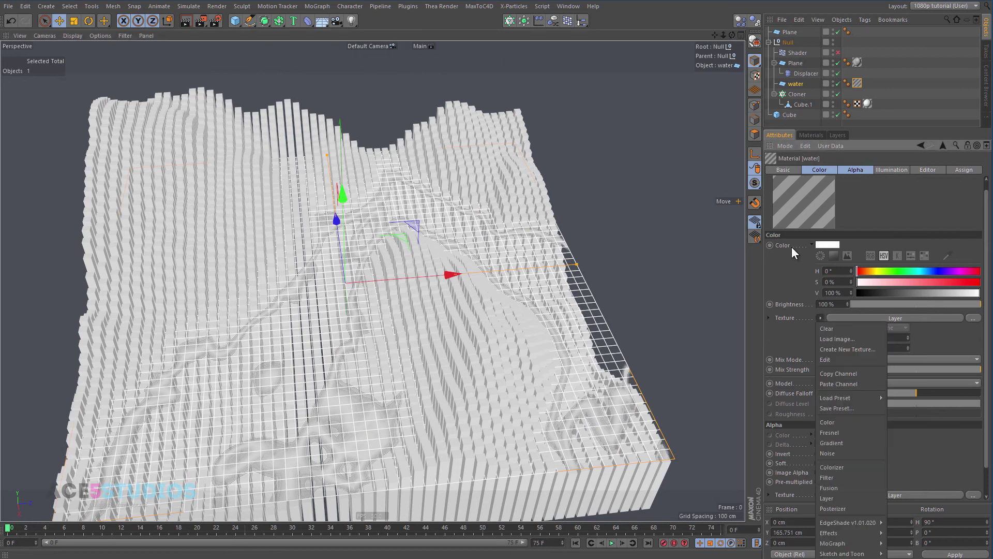
{"action": "left_click", "coordinate": [837, 330]}
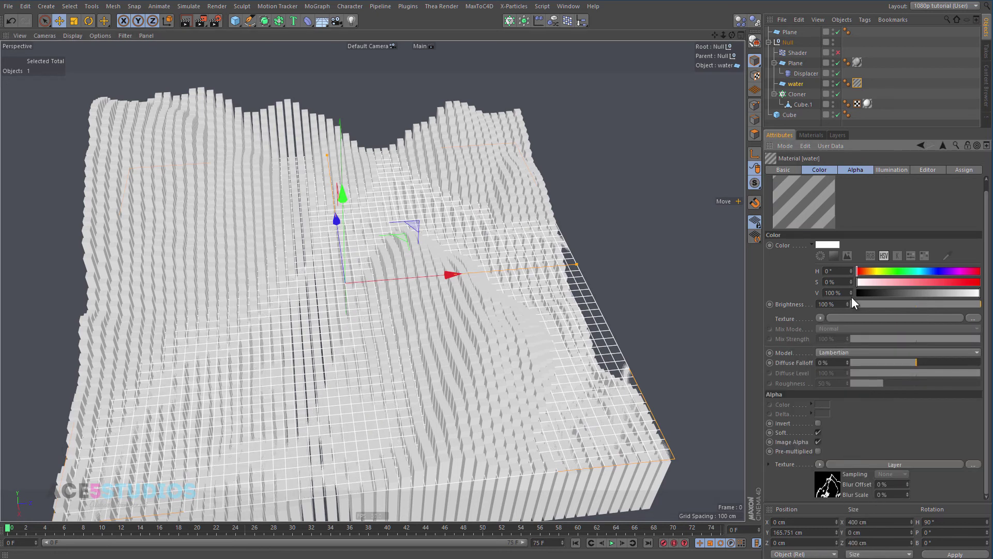
{"action": "mouse_move", "coordinate": [915, 272]}
{"action": "left_mouse_down"}
{"action": "mouse_move", "coordinate": [955, 281]}
{"action": "mouse_move", "coordinate": [921, 273]}
{"action": "left_mouse_up"}
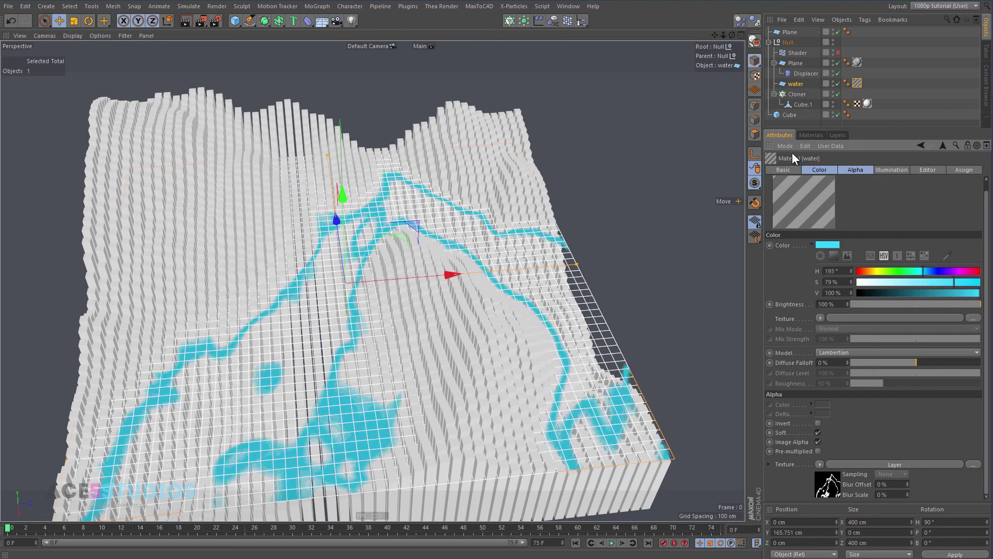
Step: Disable the water material's Color channel and enable Luminance with the colour H 180°, S 66%, V 100%
{"action": "left_click", "coordinate": [794, 169]}
{"action": "left_click", "coordinate": [811, 275]}
{"action": "left_click", "coordinate": [811, 285]}
{"action": "left_click", "coordinate": [831, 172]}
{"action": "left_click", "coordinate": [921, 278]}
{"action": "mouse_move", "coordinate": [922, 293]}
{"action": "left_mouse_down"}
{"action": "mouse_move", "coordinate": [908, 293]}
{"action": "mouse_move", "coordinate": [921, 295]}
{"action": "left_mouse_up"}
Step: Thin the contour lines by narrowing the white band in the Alpha Layer shader's Colorize gradient, with a black knot at about 45%
{"action": "left_click_drag", "start_coordinate": [450, 331], "coordinate": [465, 371], "text": "alt"}
{"action": "left_click_drag", "start_coordinate": [676, 295], "coordinate": [446, 321], "text": "alt"}
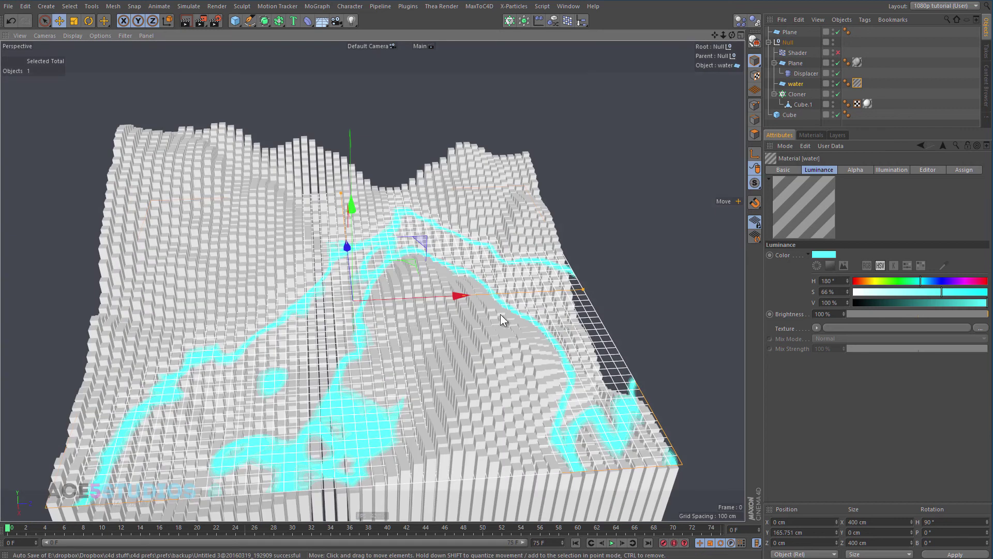
{"action": "left_click_drag", "start_coordinate": [310, 318], "coordinate": [326, 330], "text": "alt"}
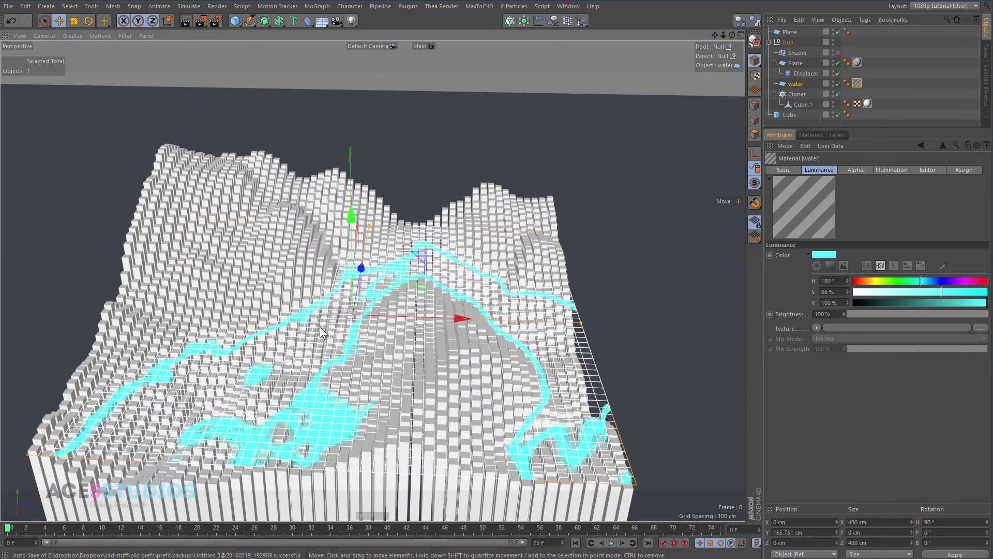
{"action": "scroll", "coordinate": [320, 327], "scroll_direction": "up", "scroll_amount": 2}
{"action": "left_click_drag", "start_coordinate": [706, 2], "coordinate": [992, 0]}
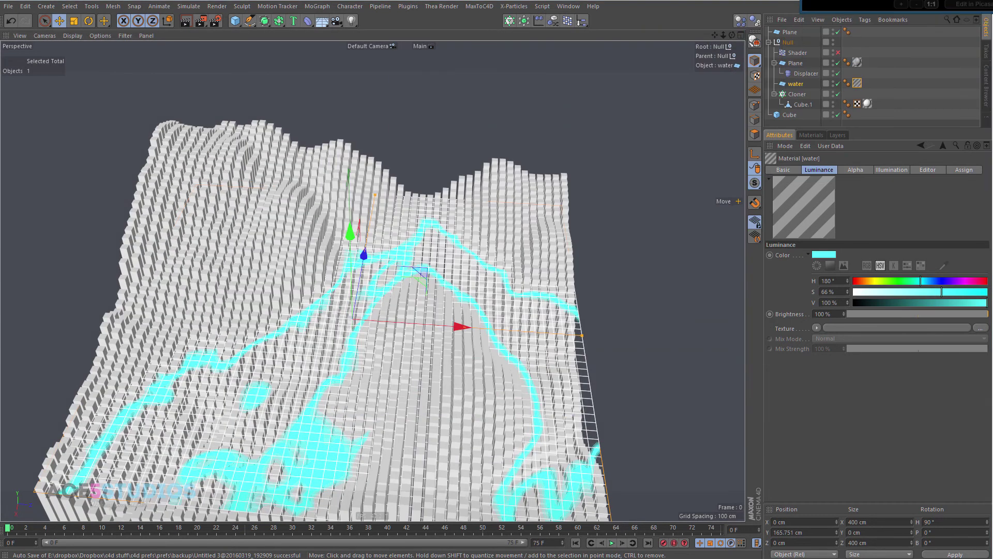
{"action": "left_click", "coordinate": [868, 170]}
{"action": "left_click", "coordinate": [824, 334]}
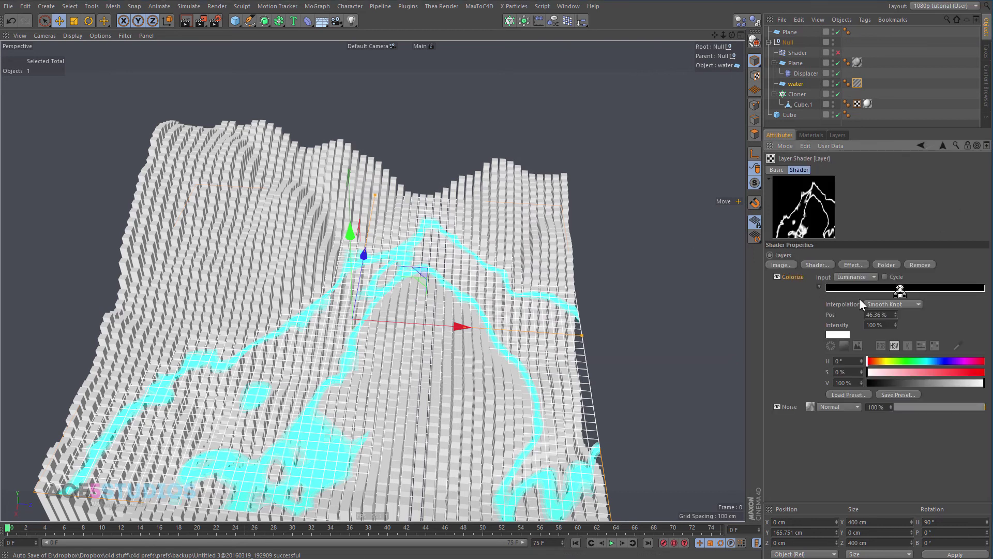
{"action": "left_click", "coordinate": [904, 294]}
{"action": "left_click_drag", "start_coordinate": [902, 296], "coordinate": [897, 296]}
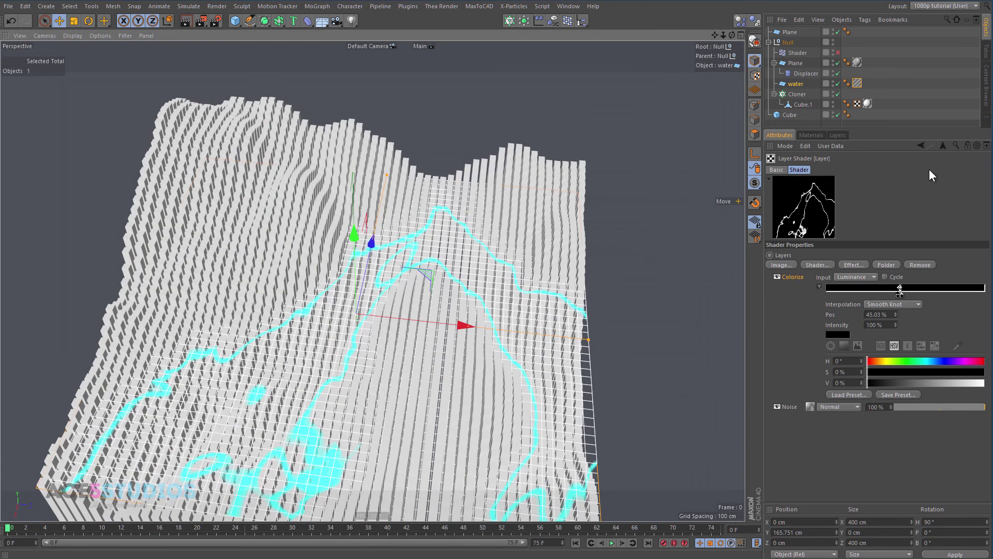
Step: Copy the Noise channel in the Alpha Layer shader and add a nested Layer shader above the Colorize effect
{"action": "left_click", "coordinate": [943, 146]}
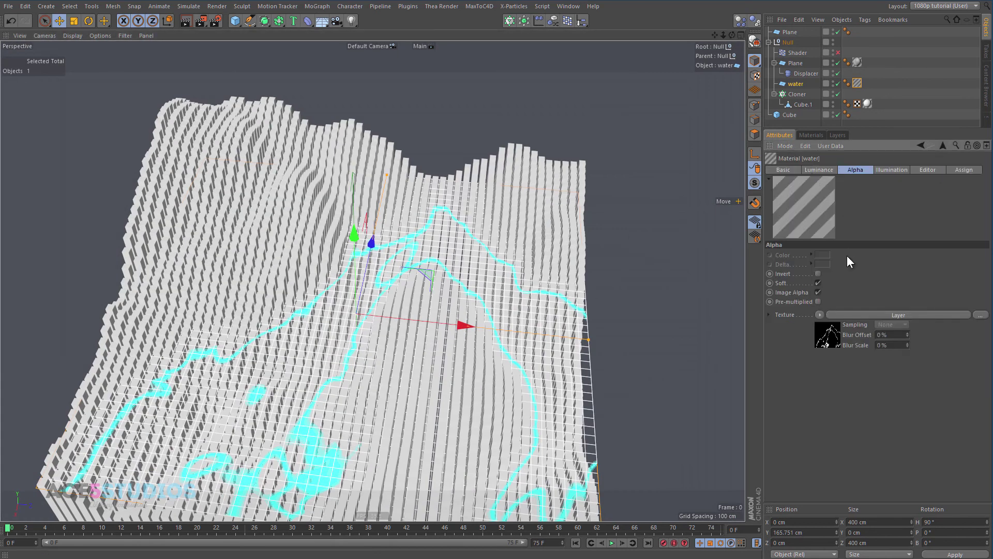
{"action": "left_click", "coordinate": [826, 336]}
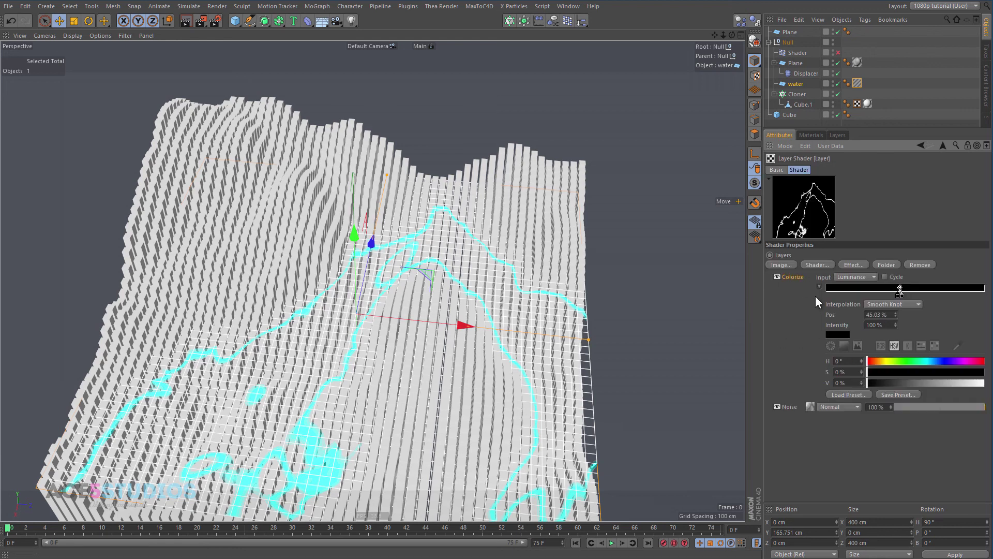
{"action": "right_click", "coordinate": [785, 406]}
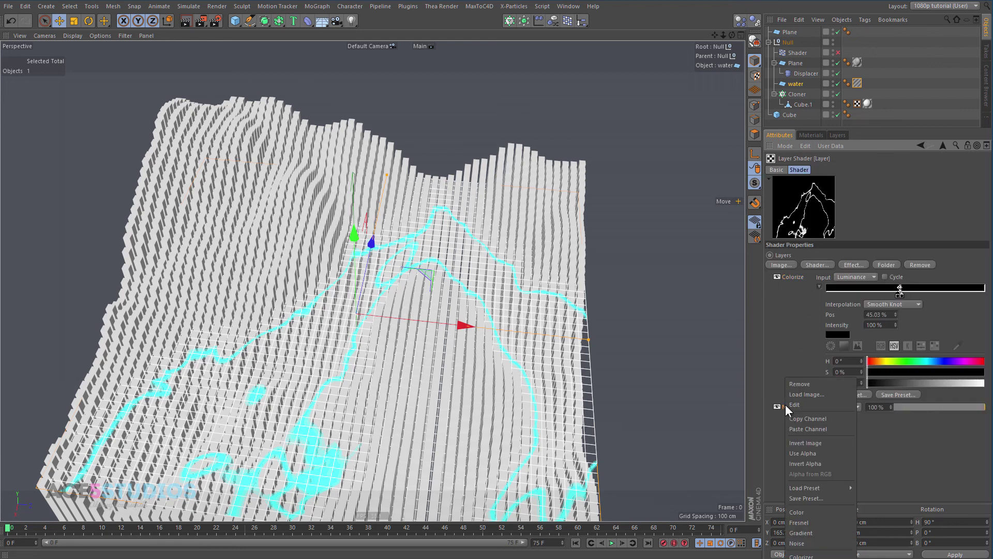
{"action": "left_click", "coordinate": [823, 418]}
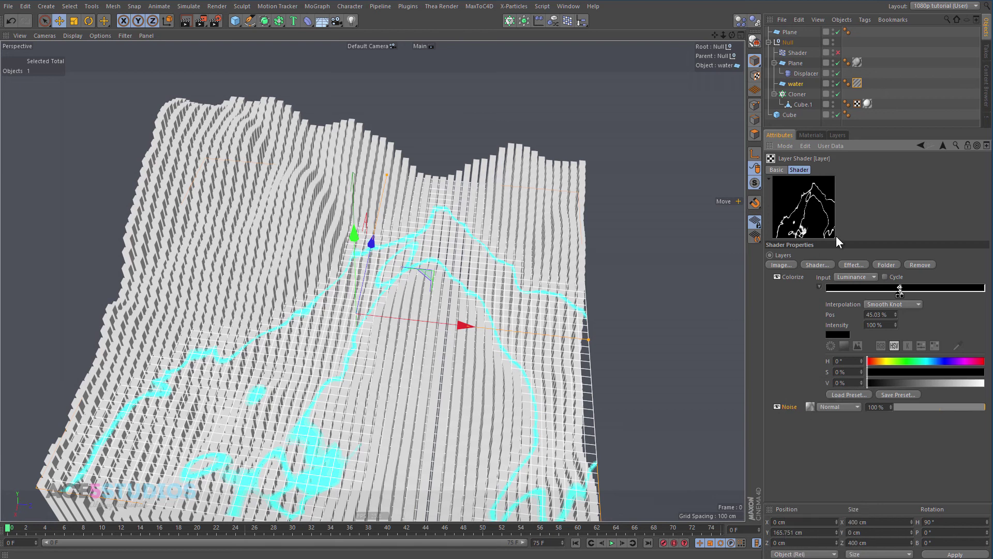
{"action": "left_click", "coordinate": [823, 264]}
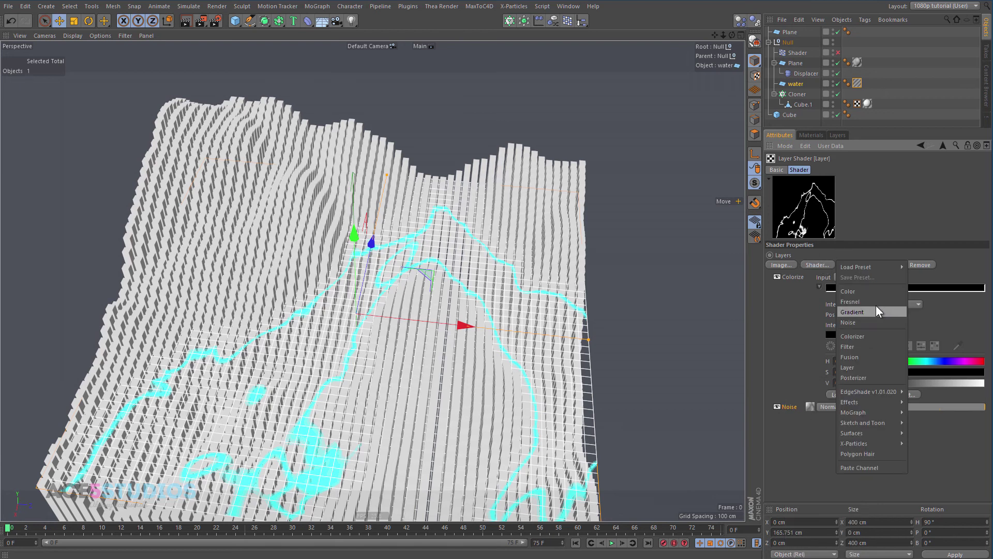
{"action": "left_click", "coordinate": [881, 366]}
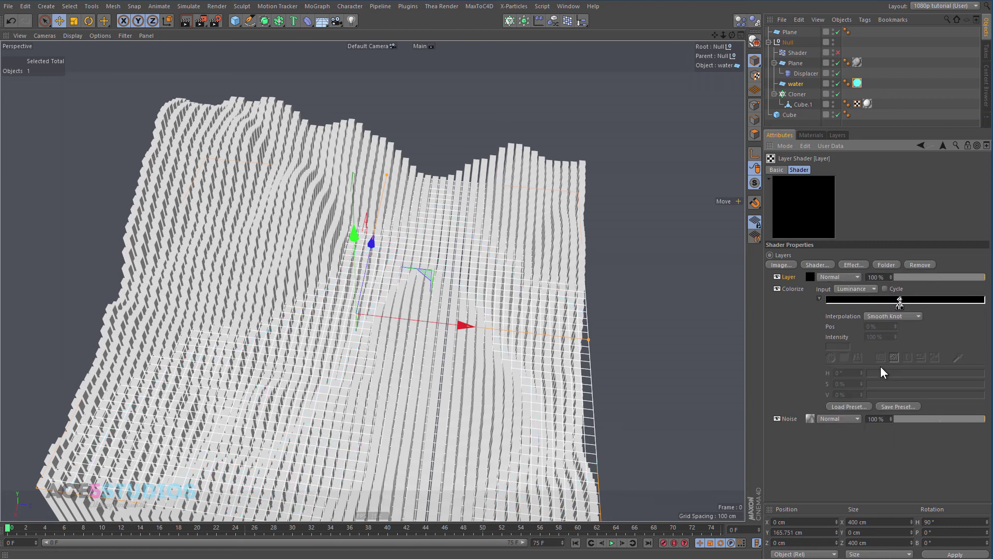
Step: Add a Noise shader inside the nested Layer and paste the copied Noise channel into it
{"action": "left_click", "coordinate": [815, 265]}
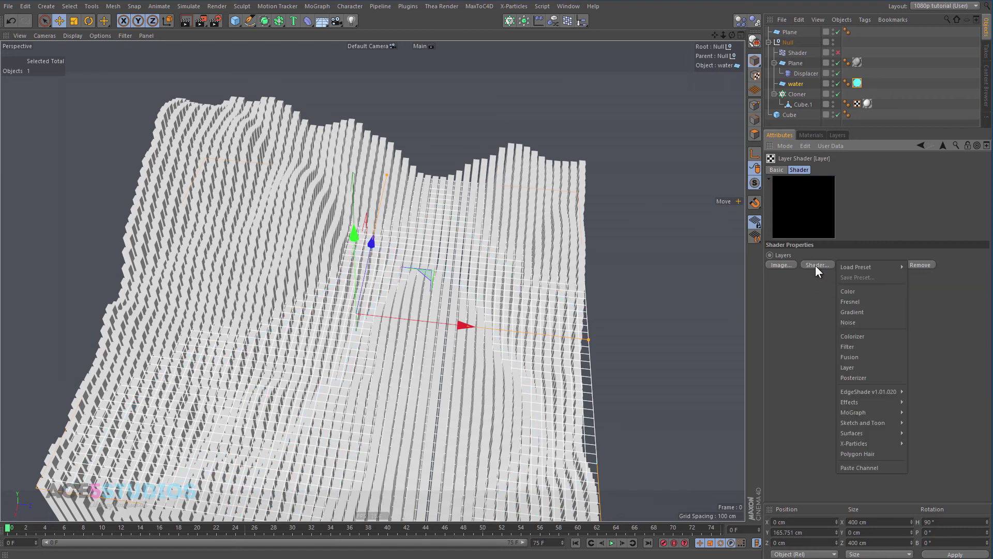
{"action": "left_click", "coordinate": [853, 321]}
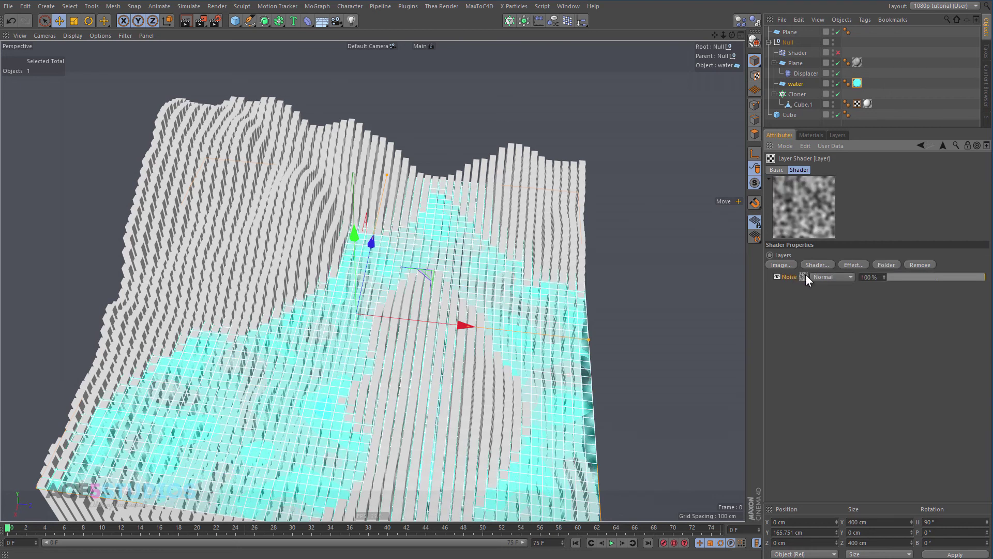
{"action": "left_click", "coordinate": [805, 275]}
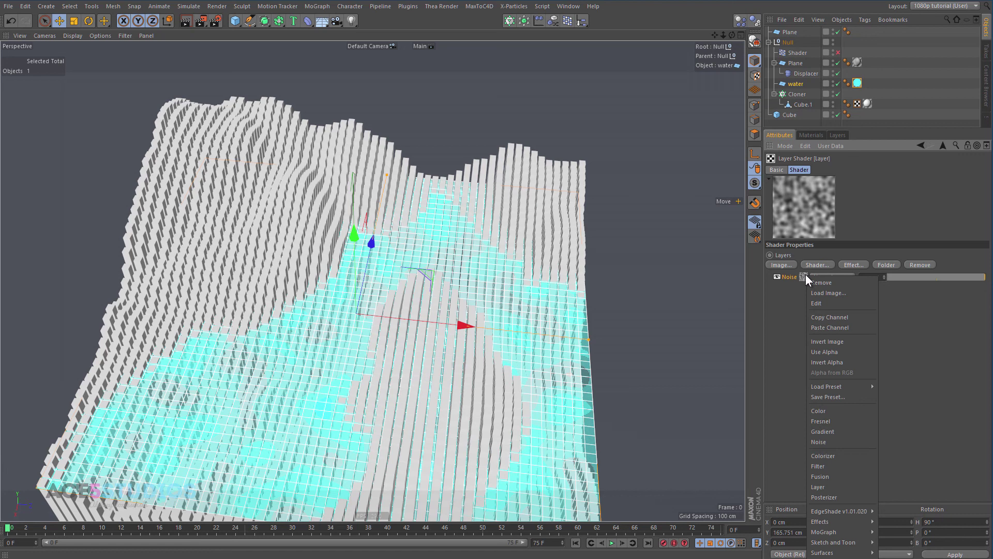
{"action": "left_click", "coordinate": [843, 329]}
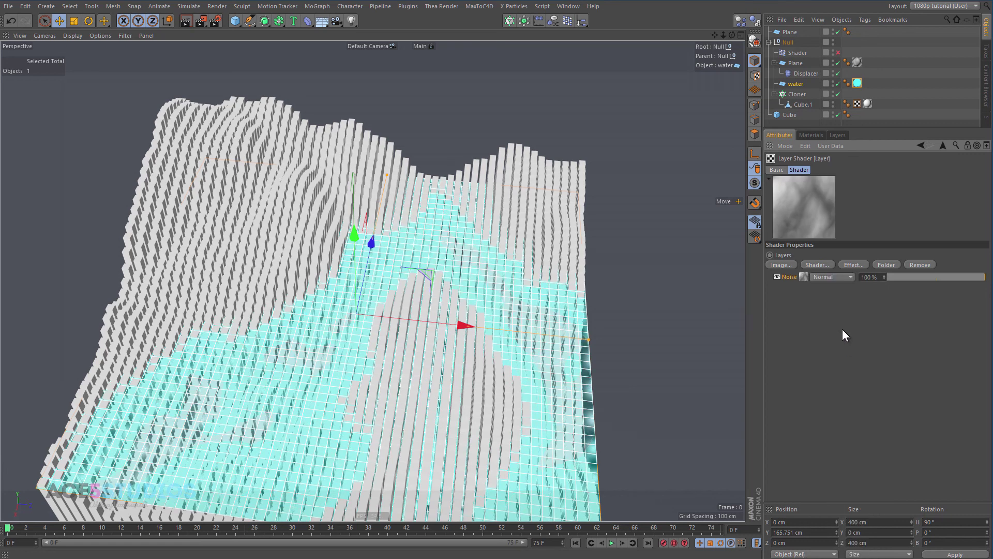
Step: Add a Colorize effect above the nested Noise and turn a gradient knot at about 30% white with V 100%
{"action": "left_click", "coordinate": [850, 265]}
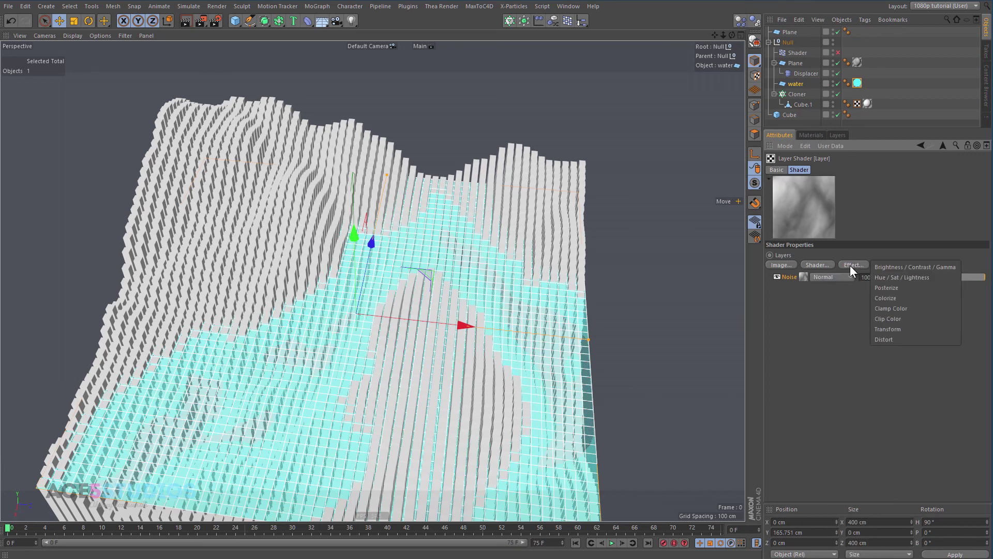
{"action": "left_click", "coordinate": [914, 292]}
{"action": "left_click", "coordinate": [913, 294]}
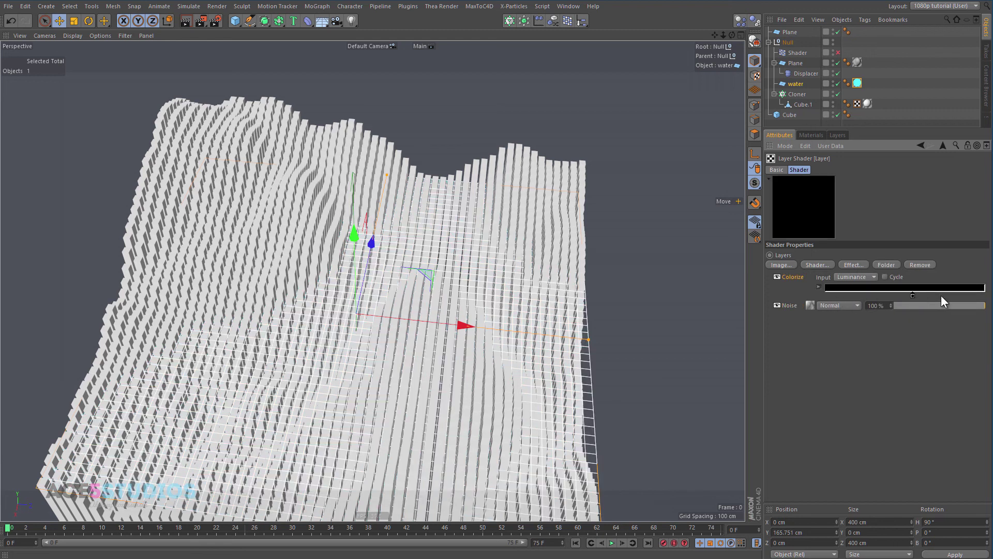
{"action": "left_click_drag", "start_coordinate": [918, 295], "coordinate": [913, 295]}
{"action": "left_click", "coordinate": [875, 295]}
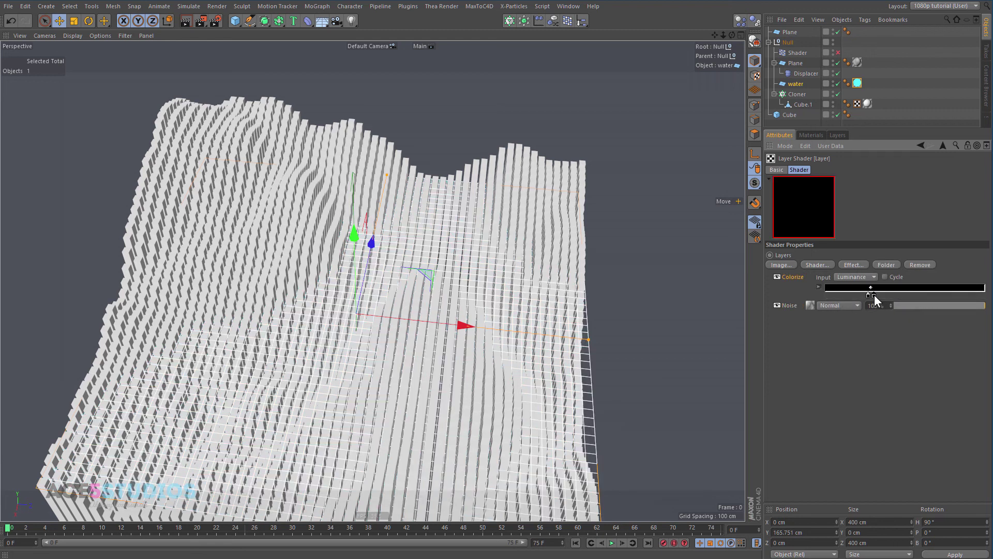
{"action": "left_click", "coordinate": [819, 286]}
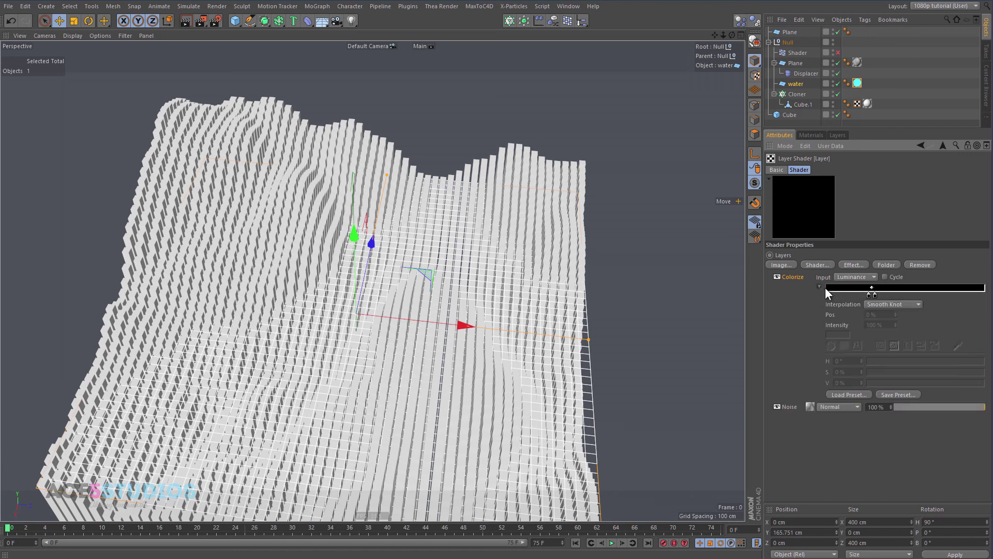
{"action": "left_click", "coordinate": [874, 296]}
{"action": "left_click_drag", "start_coordinate": [888, 382], "coordinate": [990, 383]}
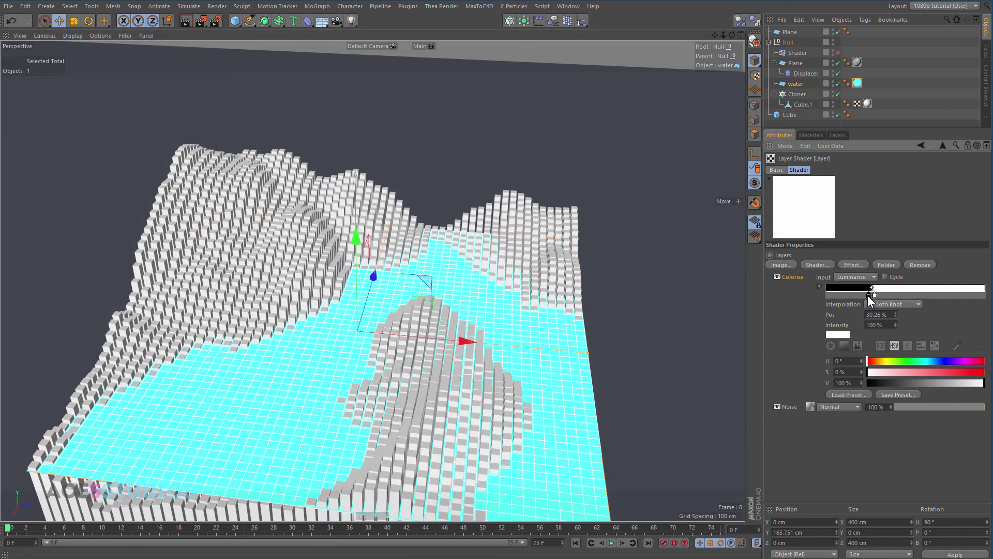
Step: Sharpen the nested Colorize gradient's edge by placing the black knot at about 41% and the white knot at about 43%
{"action": "left_click_drag", "start_coordinate": [869, 295], "coordinate": [942, 293]}
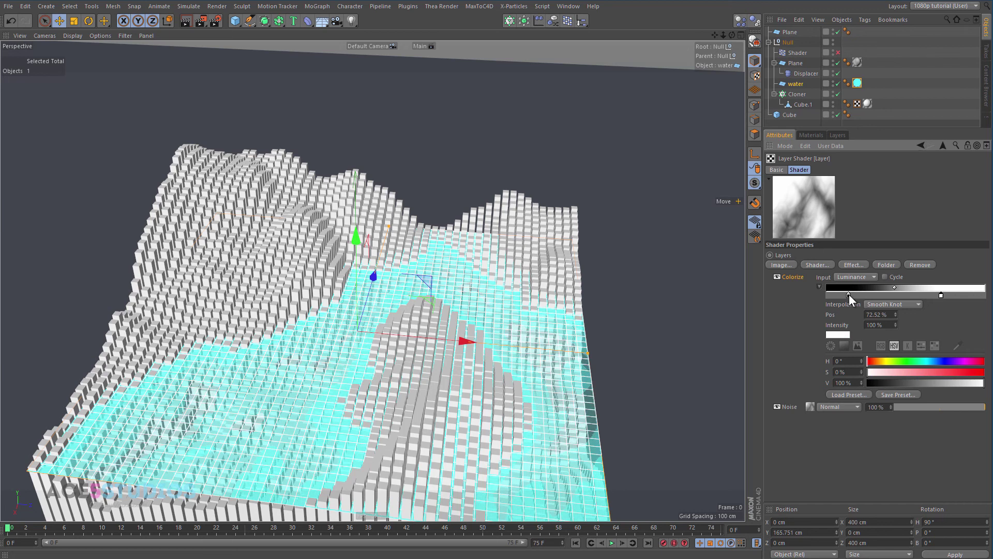
{"action": "left_click_drag", "start_coordinate": [850, 295], "coordinate": [938, 296]}
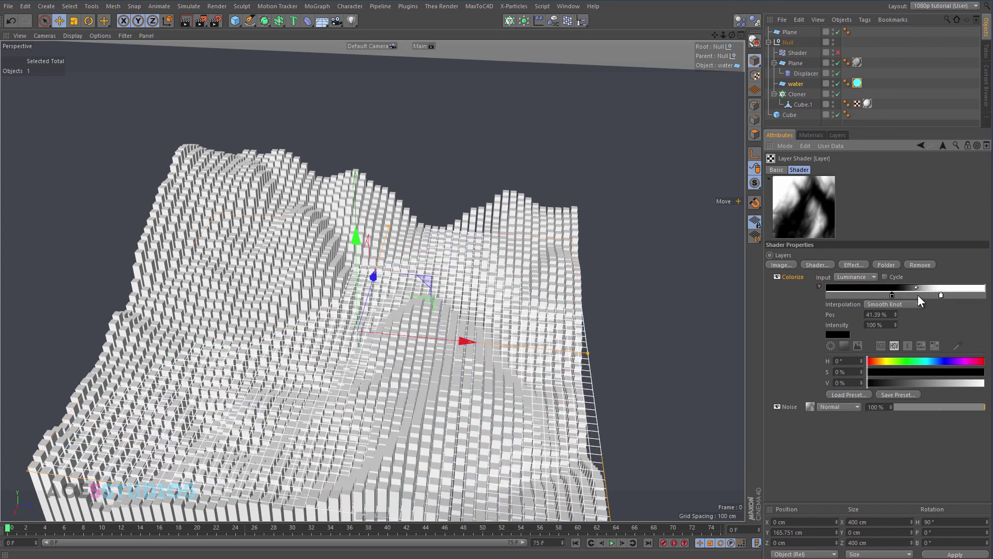
{"action": "left_click_drag", "start_coordinate": [945, 295], "coordinate": [911, 294]}
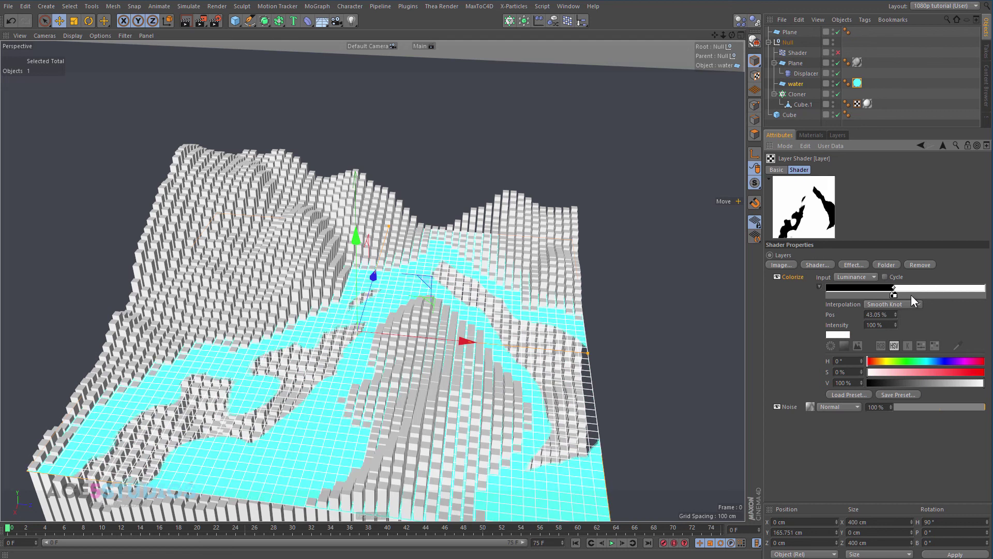
Step: Turn the nested Colorize gradient's end knot black and gather the knots into a narrow white band, with a black knot at about 38%
{"action": "left_click_drag", "start_coordinate": [898, 383], "coordinate": [846, 383]}
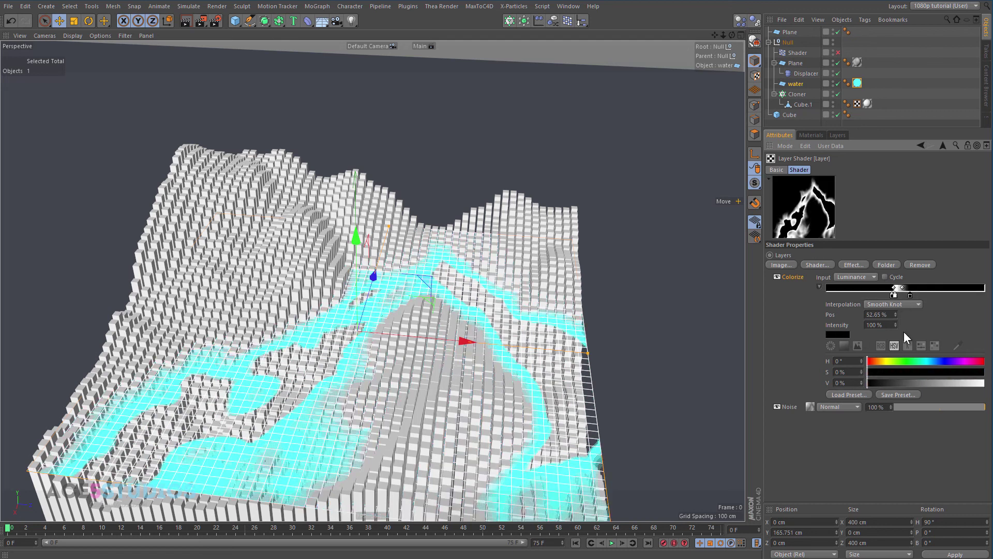
{"action": "mouse_move", "coordinate": [891, 295]}
{"action": "left_mouse_down"}
{"action": "mouse_move", "coordinate": [877, 295]}
{"action": "mouse_move", "coordinate": [889, 296]}
{"action": "left_mouse_up"}
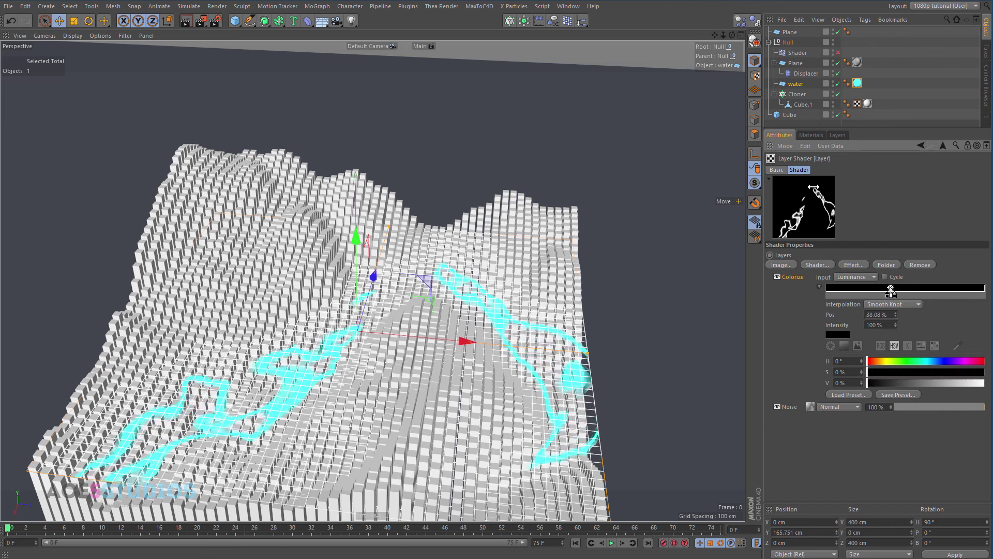
Step: Return to the parent Layer shader and set the nested Layer's blend mode to Add
{"action": "left_click", "coordinate": [944, 144]}
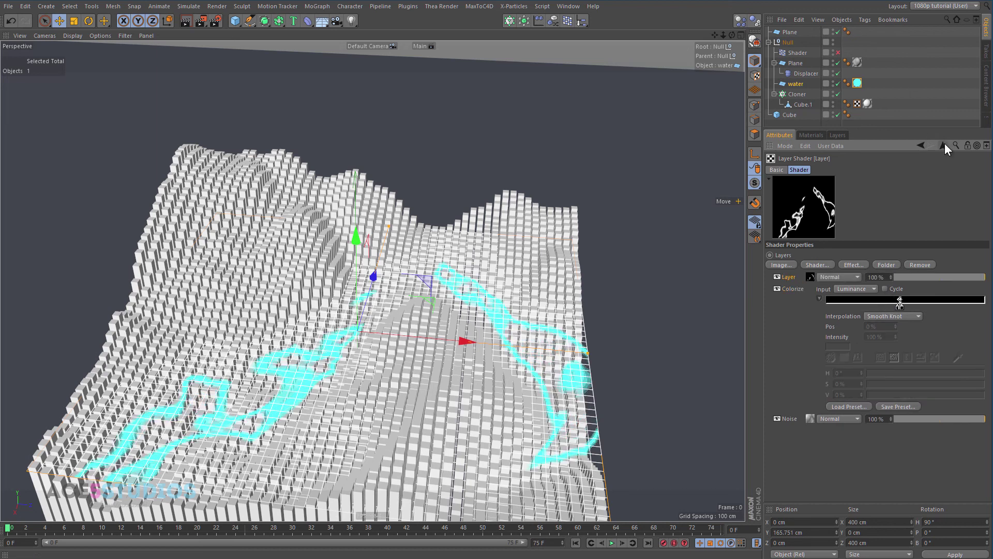
{"action": "left_click", "coordinate": [855, 278]}
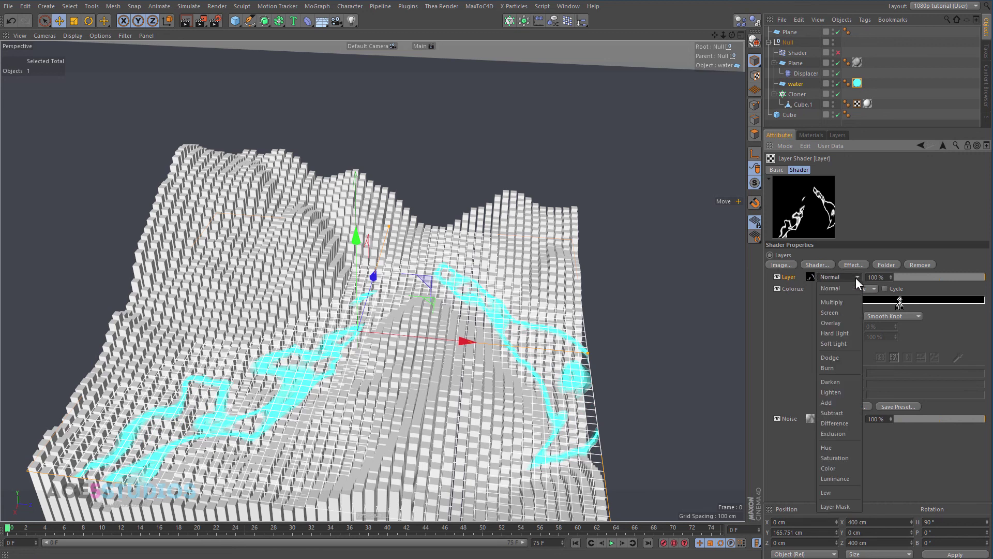
{"action": "left_click", "coordinate": [838, 399]}
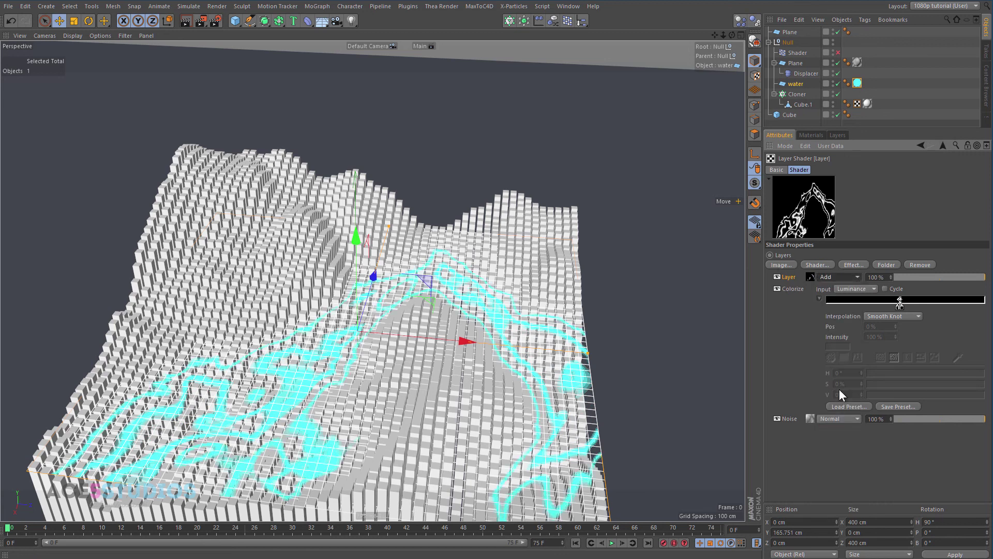
Step: Reopen the nested Layer shader and narrow its Colorize white band, placing a black knot at about 40%
{"action": "mouse_move", "coordinate": [358, 339]}
{"action": "left_mouse_down", "text": "alt"}
{"action": "mouse_move", "coordinate": [362, 365]}
{"action": "mouse_move", "coordinate": [387, 393]}
{"action": "mouse_move", "coordinate": [352, 330]}
{"action": "left_mouse_up", "text": "alt"}
{"action": "left_click_drag", "start_coordinate": [297, 383], "coordinate": [316, 402], "text": "alt"}
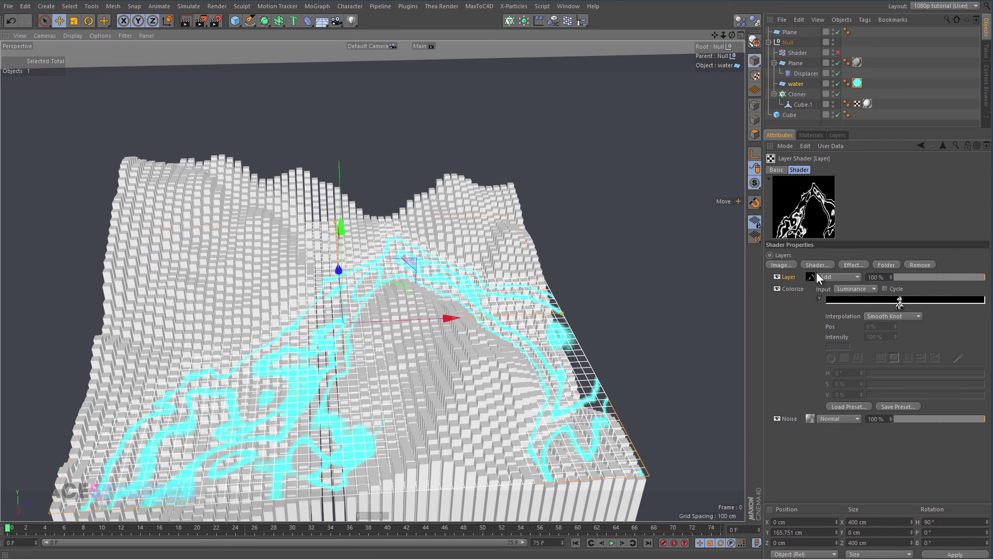
{"action": "key", "text": "Delete"}
{"action": "left_click", "coordinate": [886, 296]}
{"action": "left_click_drag", "start_coordinate": [892, 299], "coordinate": [890, 296]}
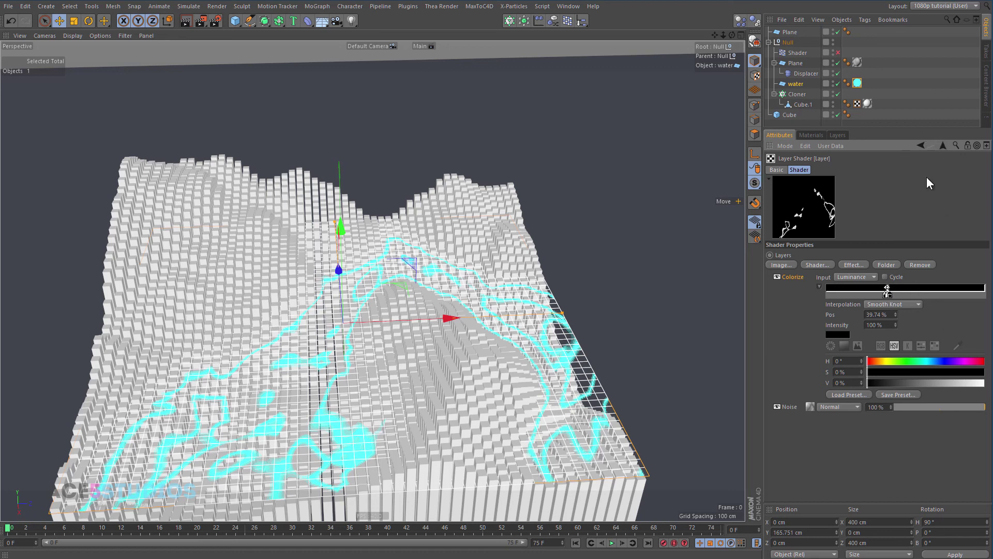
Step: Dim the parent Layer's Colorize gradient knot at about 46% to V 74%, and deselect the water plane
{"action": "left_click", "coordinate": [943, 145]}
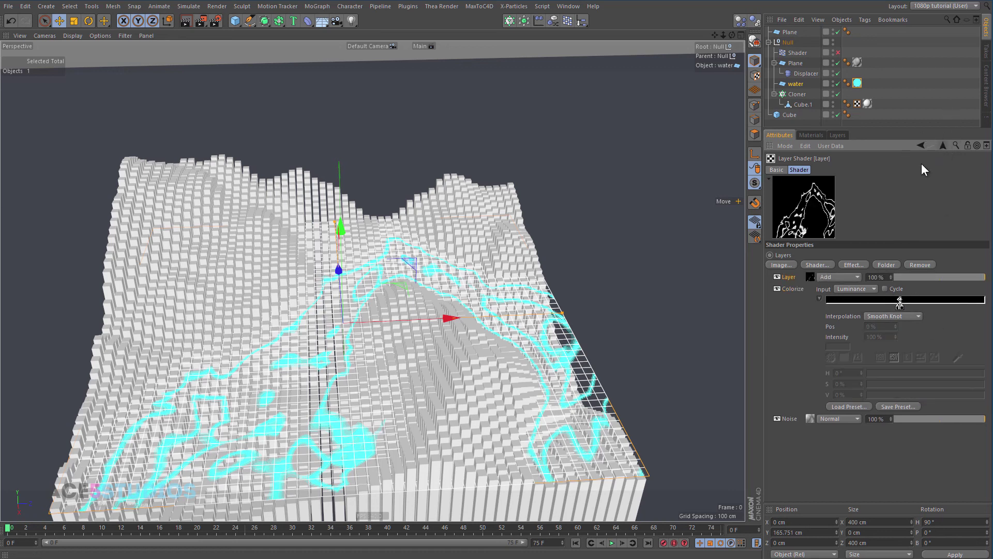
{"action": "left_click", "coordinate": [900, 306]}
{"action": "left_click_drag", "start_coordinate": [973, 392], "coordinate": [954, 396]}
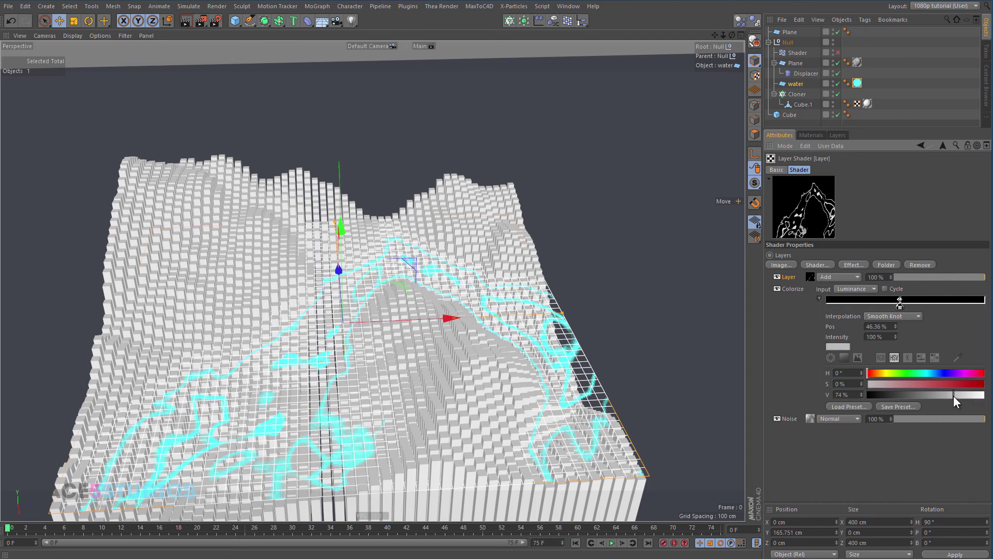
{"action": "left_click", "coordinate": [932, 92]}
{"action": "left_click_drag", "start_coordinate": [433, 339], "coordinate": [240, 424], "text": "alt"}
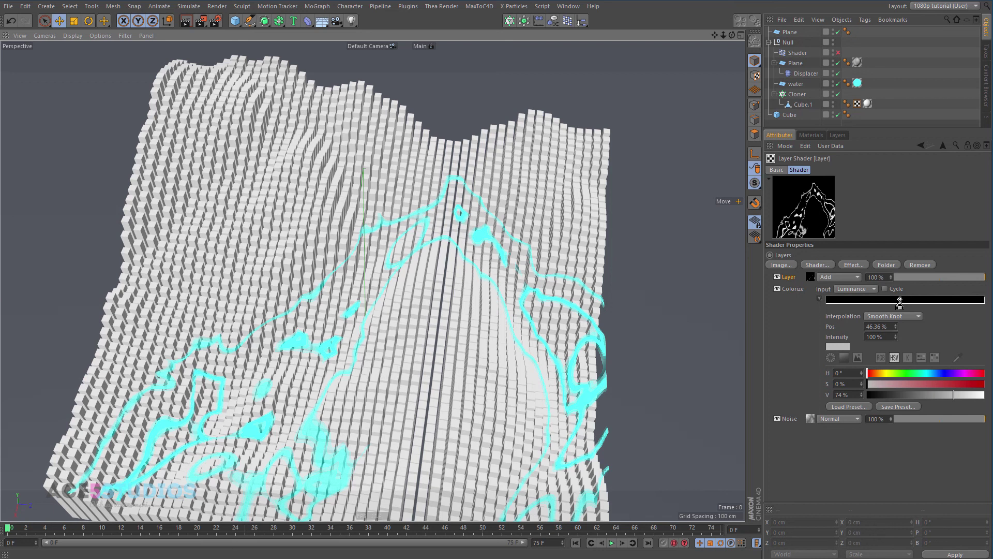
{"action": "left_click_drag", "start_coordinate": [376, 284], "coordinate": [390, 242], "text": "alt"}
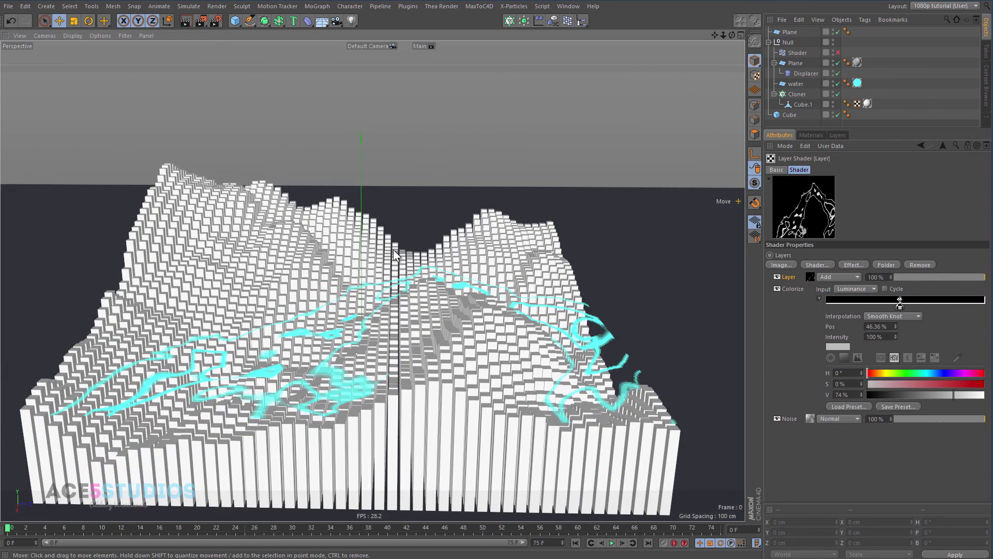
{"action": "left_click_drag", "start_coordinate": [495, 245], "coordinate": [479, 278], "text": "alt"}
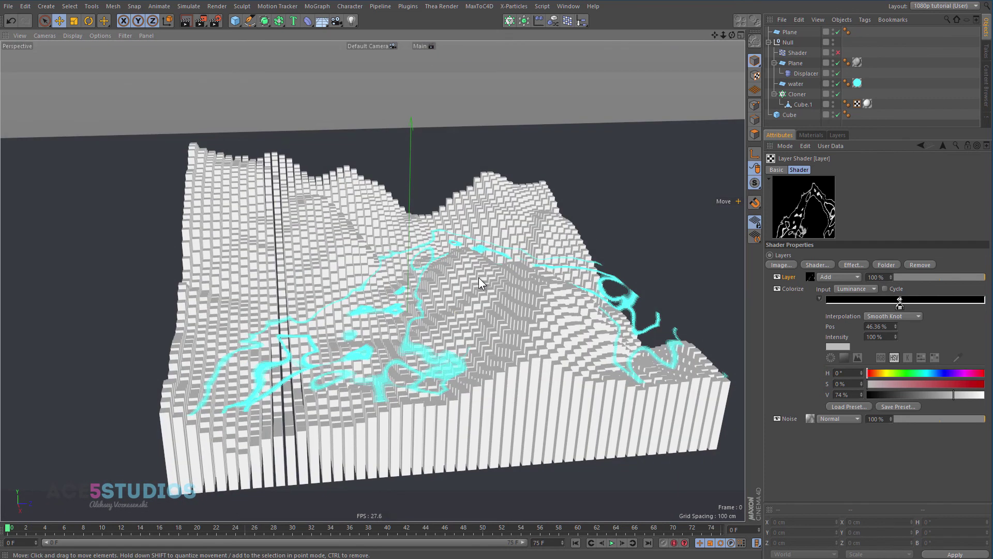